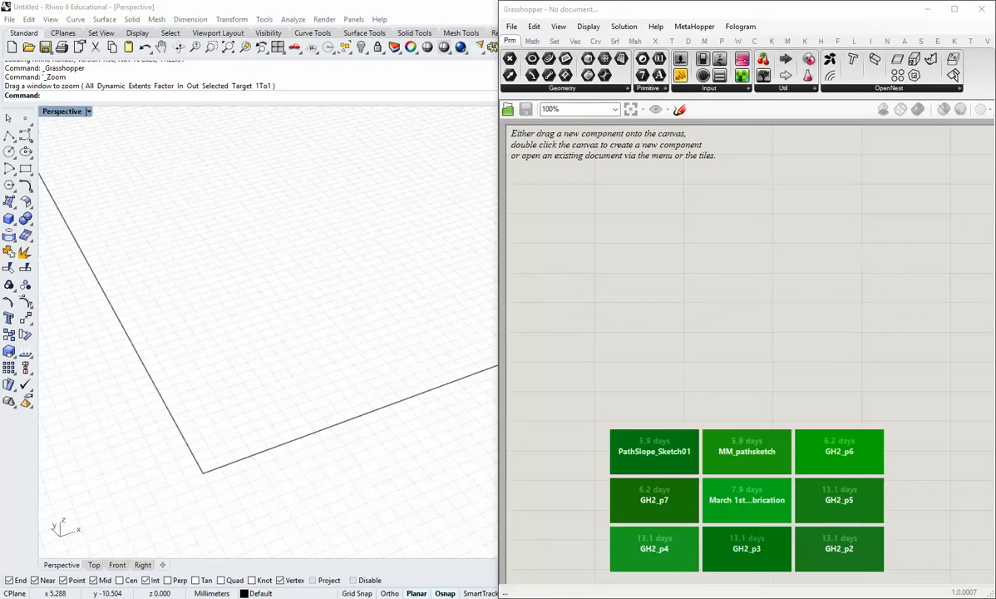
# Step: Switch to the browser to view the playlist of Grasshopper case studies, then move its window out of the way
pyautogui.hotkey('alt', 'Tab')
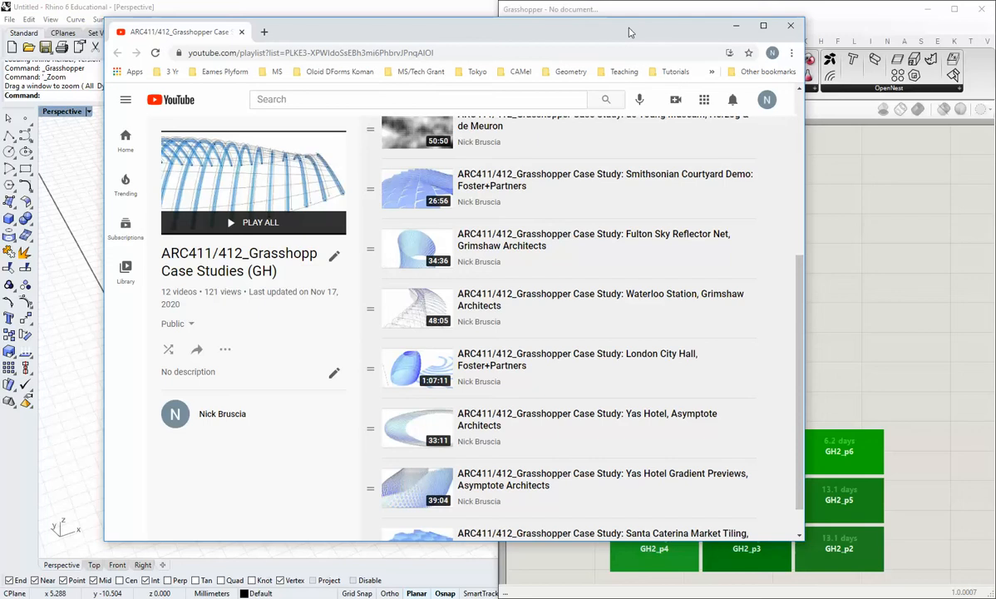
pyautogui.moveTo(607, 32); pyautogui.dragTo(596, 35)
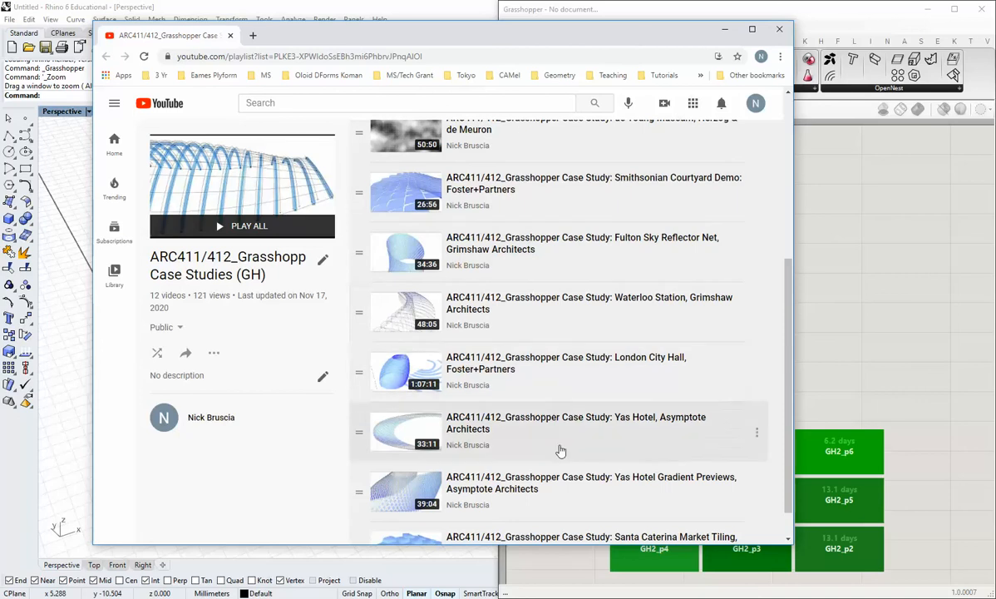
pyautogui.moveTo(607, 37); pyautogui.dragTo(0, 38)
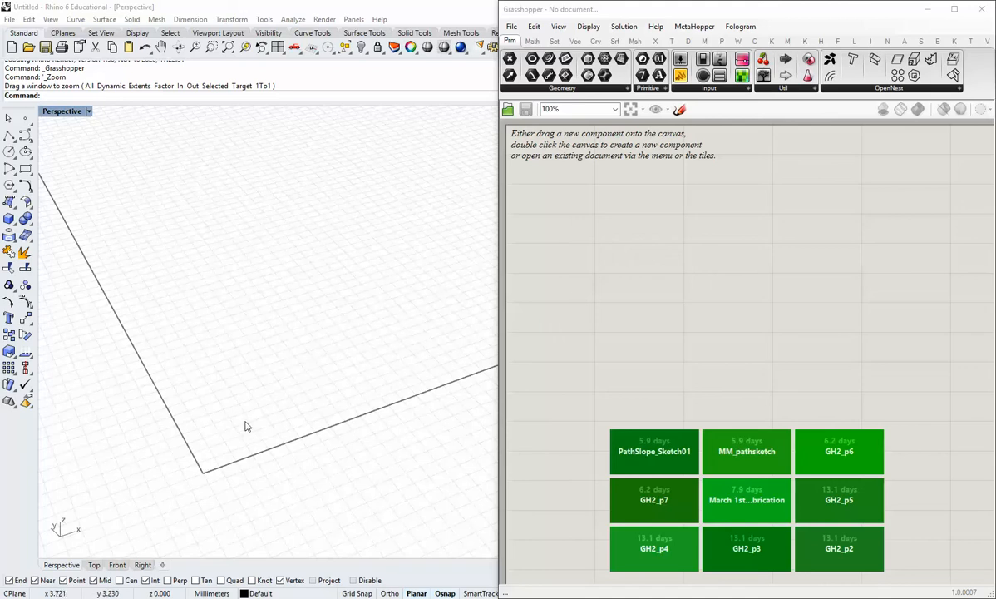
# Step: Add a Construct Point component near the upper edge of the empty Grasshopper canvas
pyautogui.keyDown('shift'); pyautogui.moveTo(201, 468); pyautogui.dragTo(211, 419, button='right'); pyautogui.keyUp('shift')
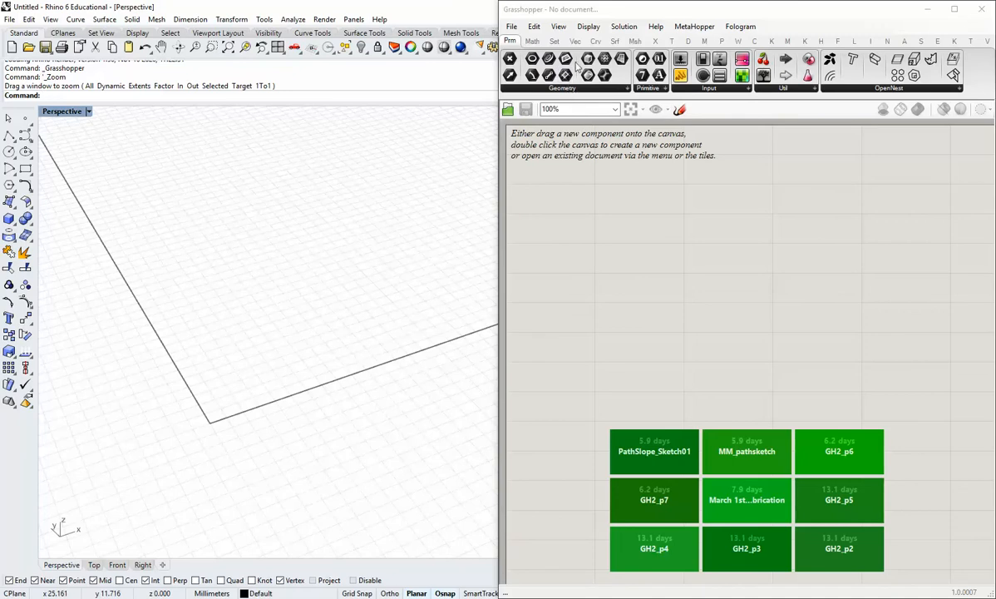
pyautogui.moveTo(572, 48)
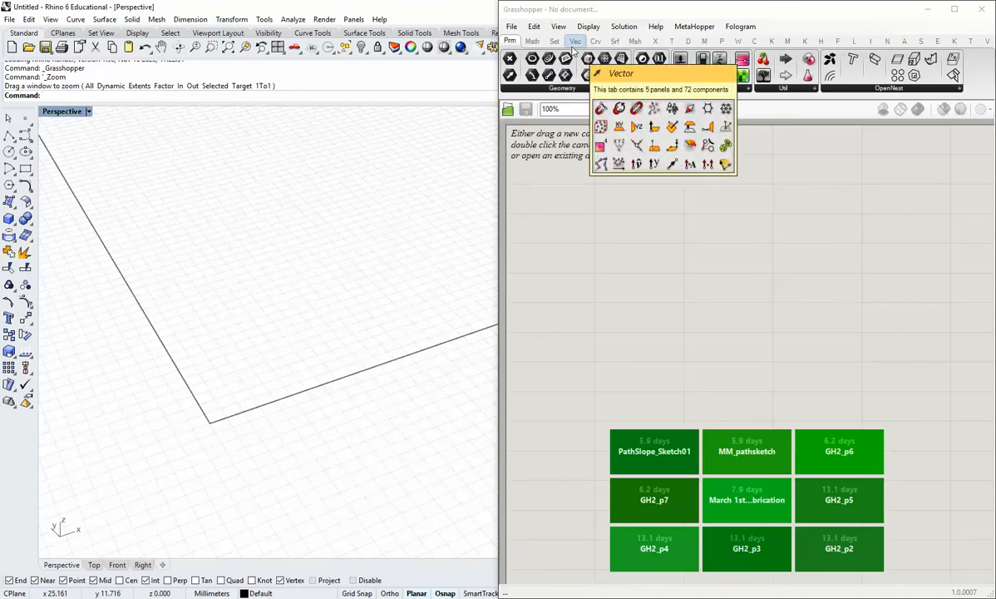
pyautogui.click(576, 44)
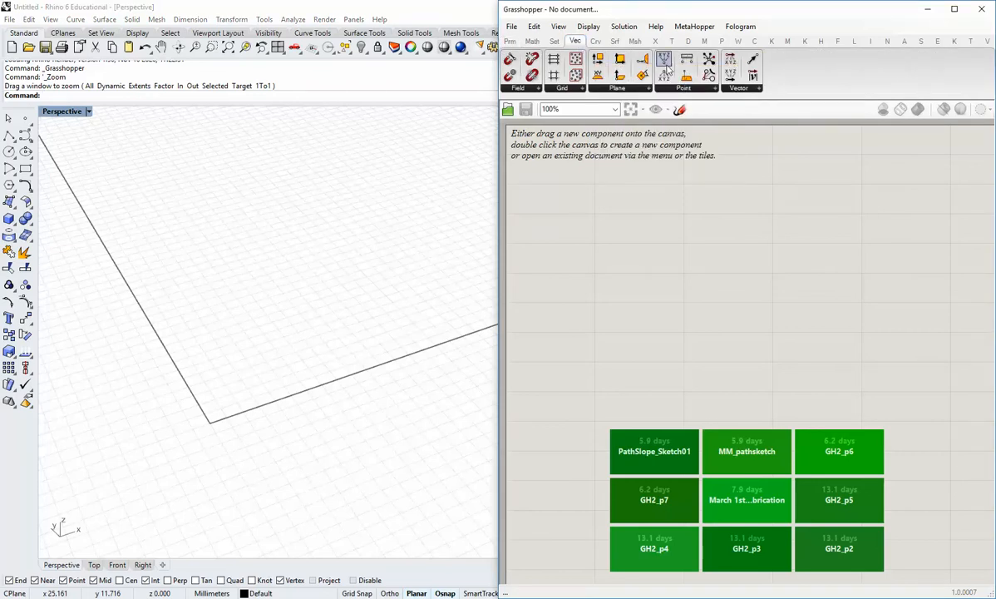
pyautogui.moveTo(664, 60); pyautogui.dragTo(582, 187)
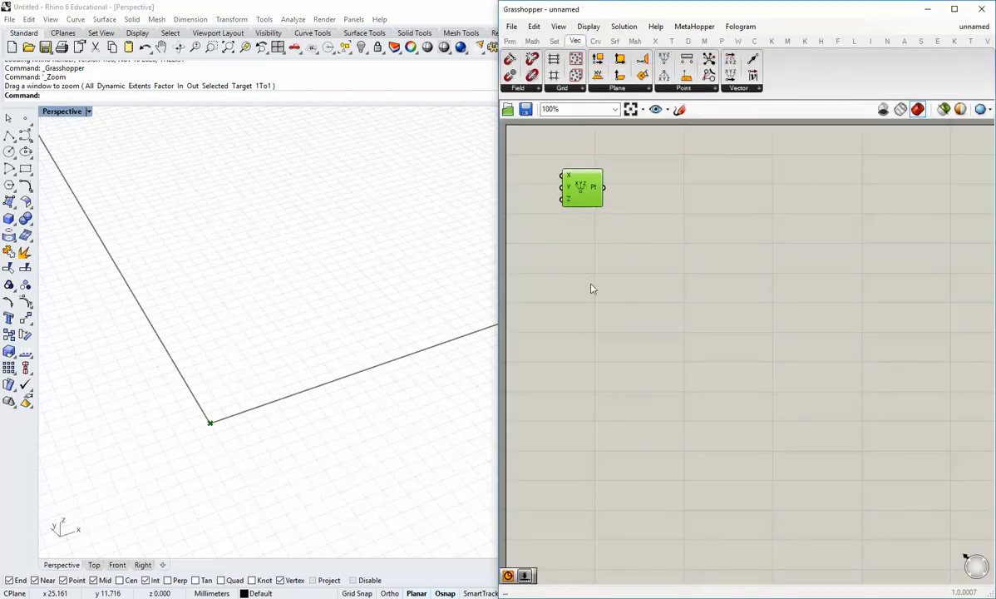
pyautogui.moveTo(578, 187); pyautogui.dragTo(612, 182)
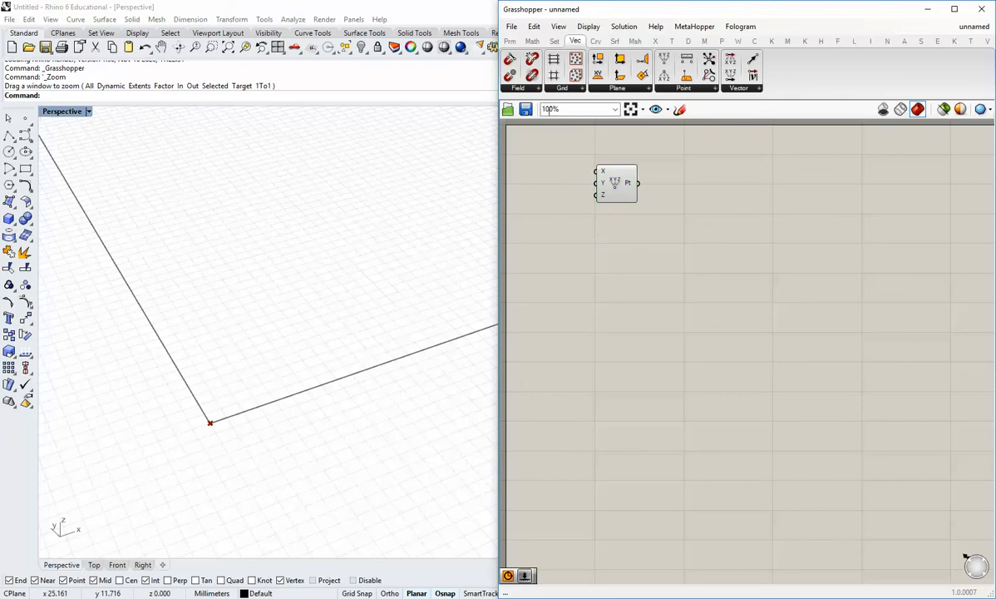
# Step: Add a panel containing the value 2 beside the Construct Point component
pyautogui.click(510, 41)
pyautogui.moveTo(680, 75); pyautogui.dragTo(562, 220)
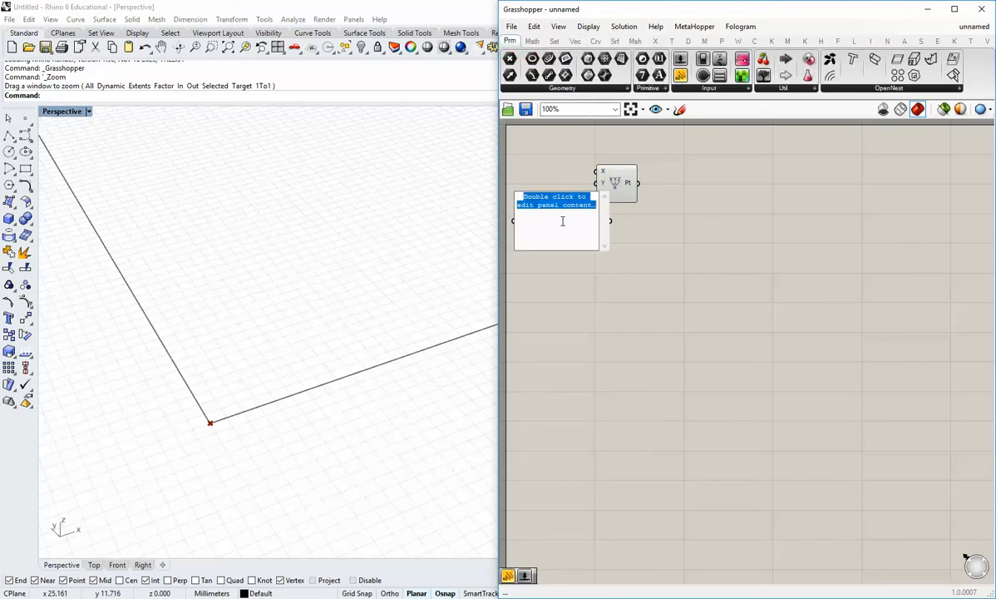
pyautogui.write('2')
pyautogui.click(617, 213)
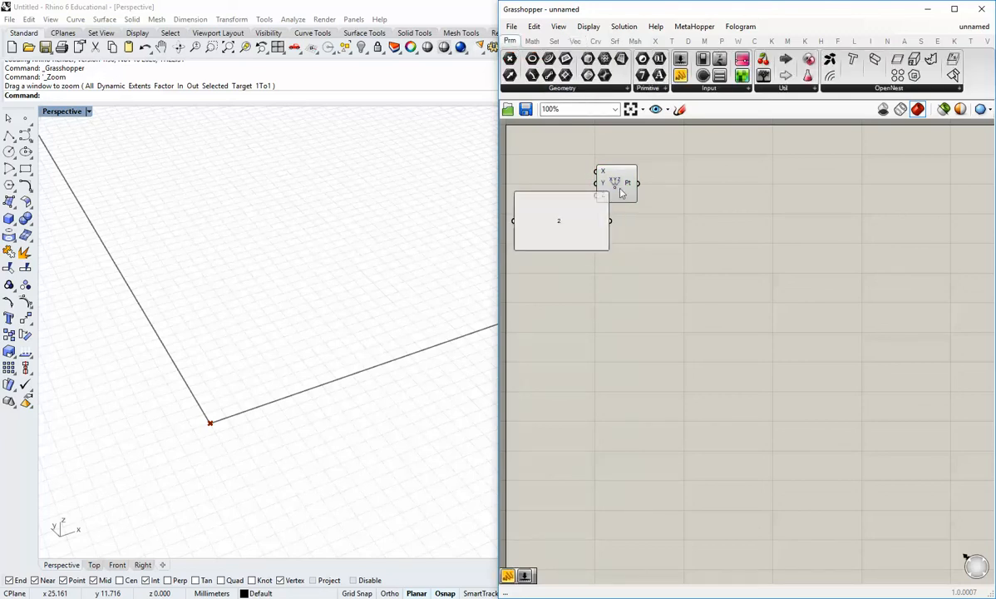
# Step: Shrink the panel, place it before the Construct Point component and wire it to the X and Y inputs
pyautogui.moveTo(617, 182); pyautogui.dragTo(642, 190)
pyautogui.moveTo(606, 245); pyautogui.dragTo(620, 190)
pyautogui.moveTo(583, 183)
pyautogui.keyDown('shift'); pyautogui.mouseDown()
pyautogui.moveTo(619, 202)
pyautogui.moveTo(580, 179)
pyautogui.moveTo(589, 186)
pyautogui.mouseUp(); pyautogui.keyUp('shift')
pyautogui.click(584, 196)
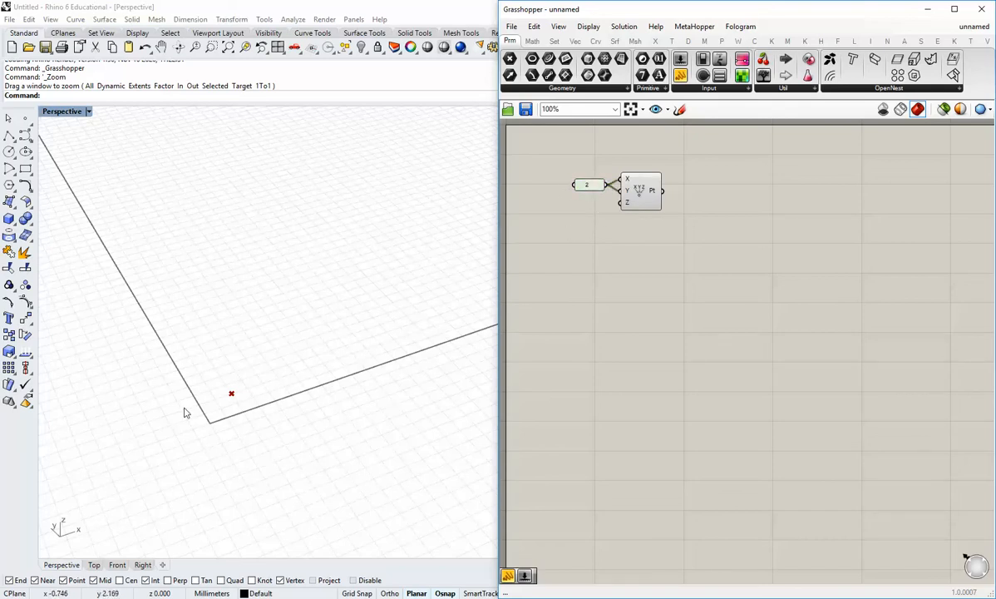
pyautogui.moveTo(233, 396); pyautogui.dragTo(263, 419, button='right')
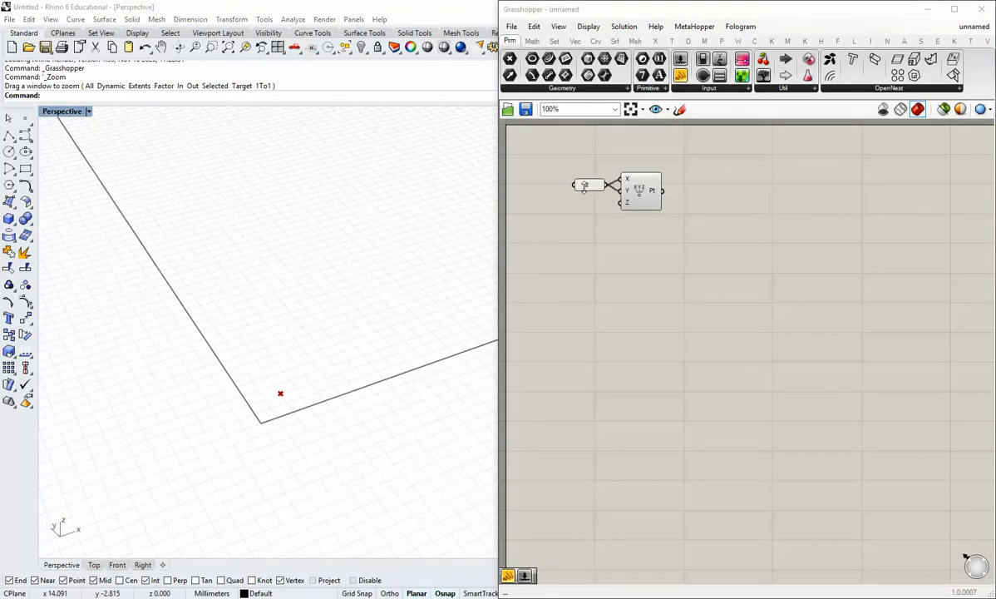
# Step: Add a Line SDL component after Construct Point and connect the point to its Start input
pyautogui.click(593, 188)
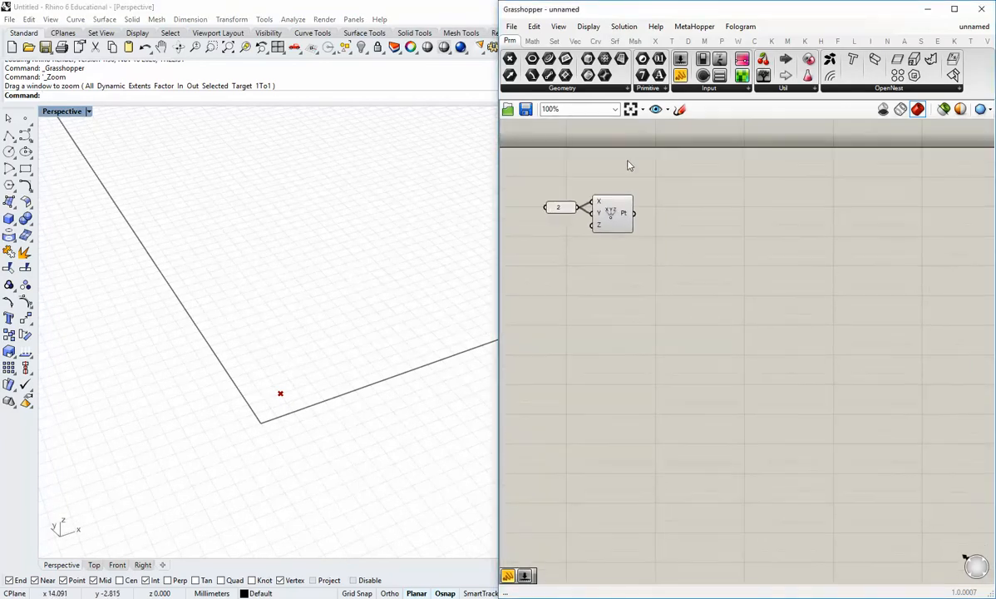
pyautogui.click(595, 41)
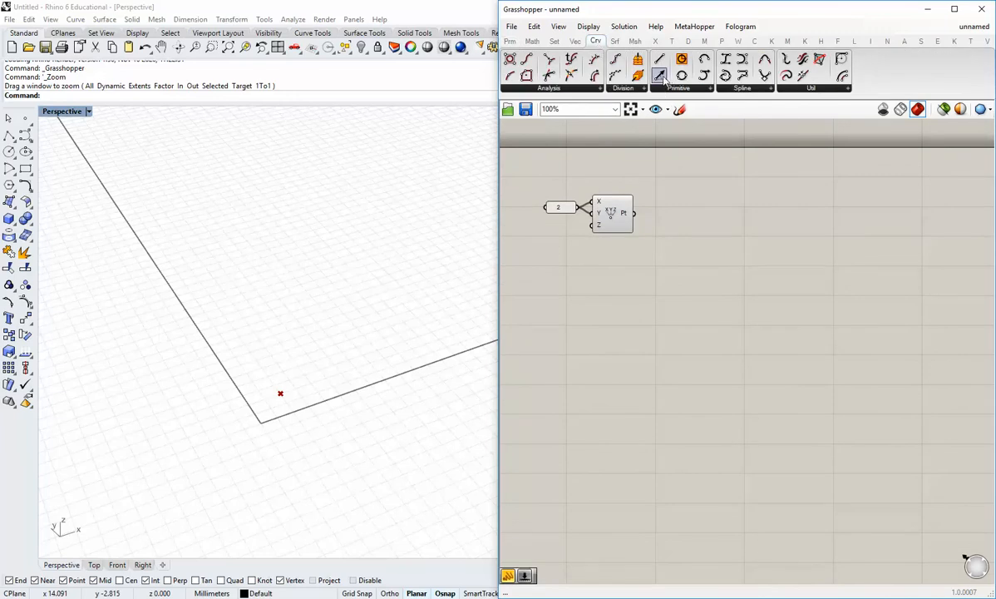
pyautogui.moveTo(662, 79); pyautogui.dragTo(717, 225)
pyautogui.moveTo(635, 213); pyautogui.dragTo(760, 222)
pyautogui.click(720, 226)
pyautogui.click(634, 334)
pyautogui.moveTo(741, 246); pyautogui.dragTo(727, 243, button='right')
pyautogui.moveTo(727, 242); pyautogui.dragTo(737, 242)
pyautogui.moveTo(351, 339); pyautogui.dragTo(251, 360, button='right')
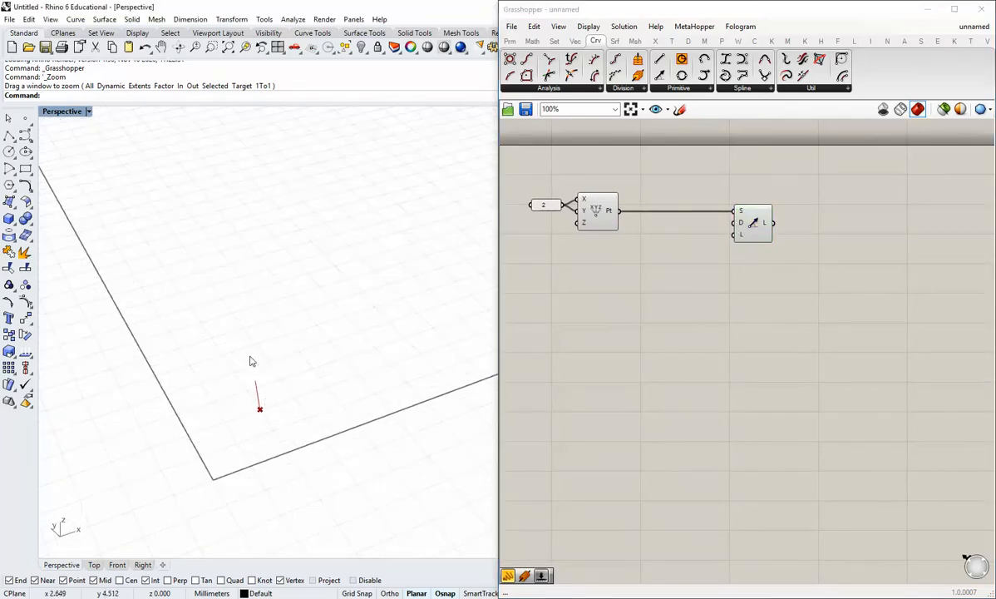
# Step: Add a Unit X vector component and connect it to the Direction input of the Line SDL component
pyautogui.moveTo(744, 228)
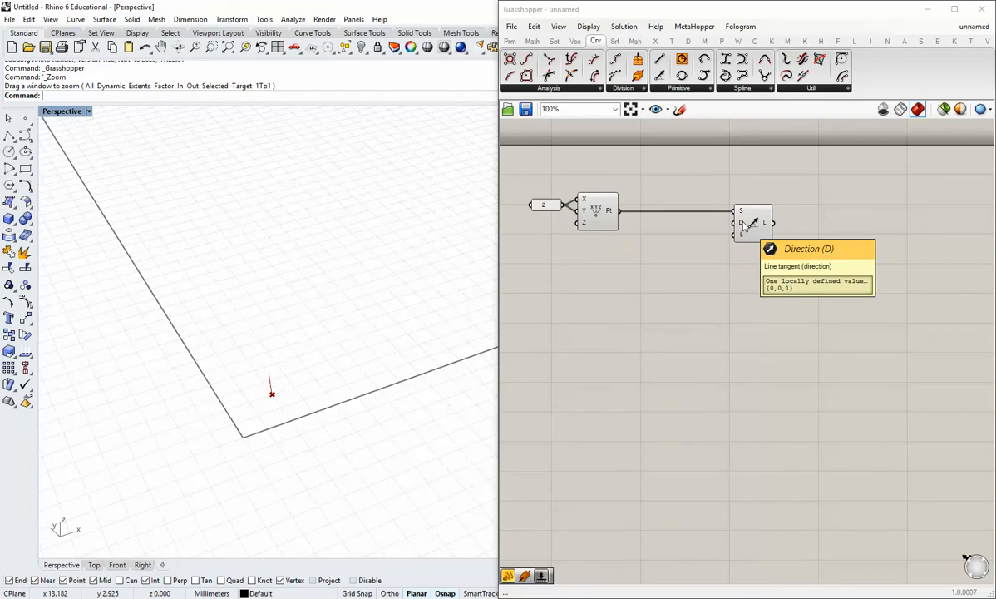
pyautogui.click(574, 41)
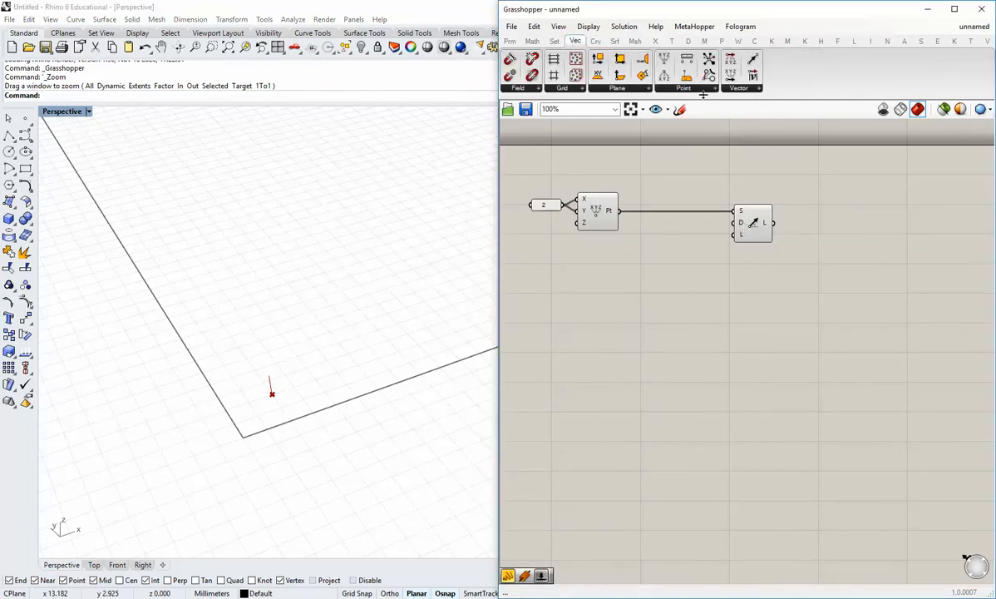
pyautogui.click(739, 88)
pyautogui.click(750, 160)
pyautogui.click(684, 248)
pyautogui.moveTo(706, 247); pyautogui.dragTo(682, 225)
pyautogui.click(685, 242)
pyautogui.moveTo(296, 400); pyautogui.dragTo(257, 403, button='right')
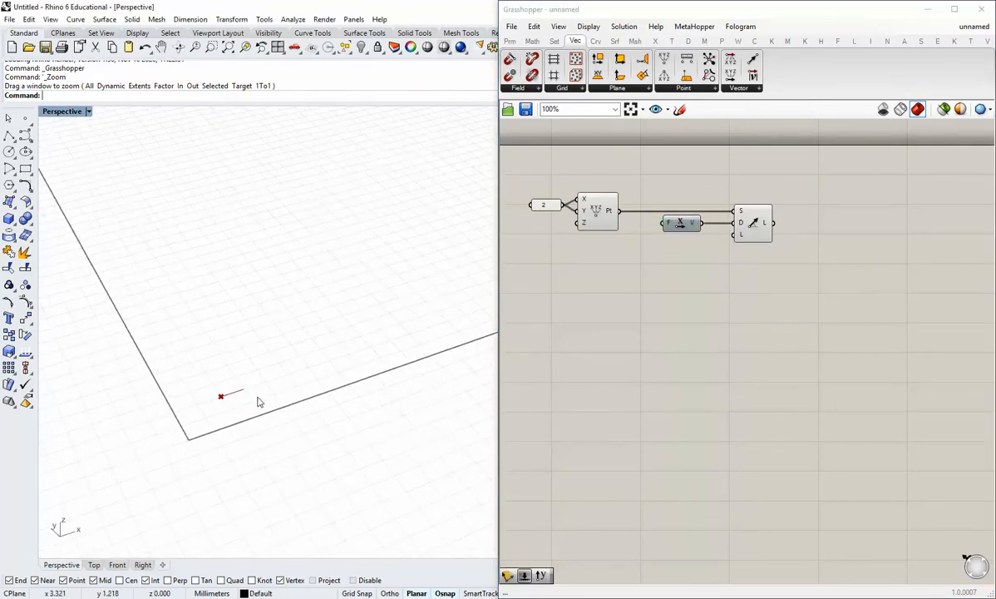
# Step: Create a number slider with the expression 1<50 and connect it to the line's Length input
pyautogui.doubleClick(628, 269)
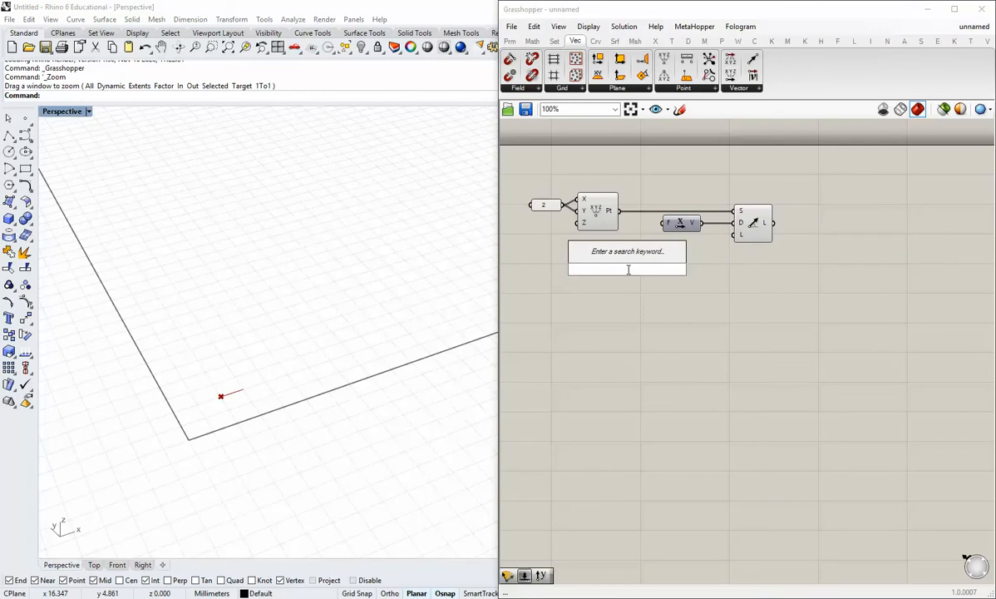
pyautogui.write('1<50')
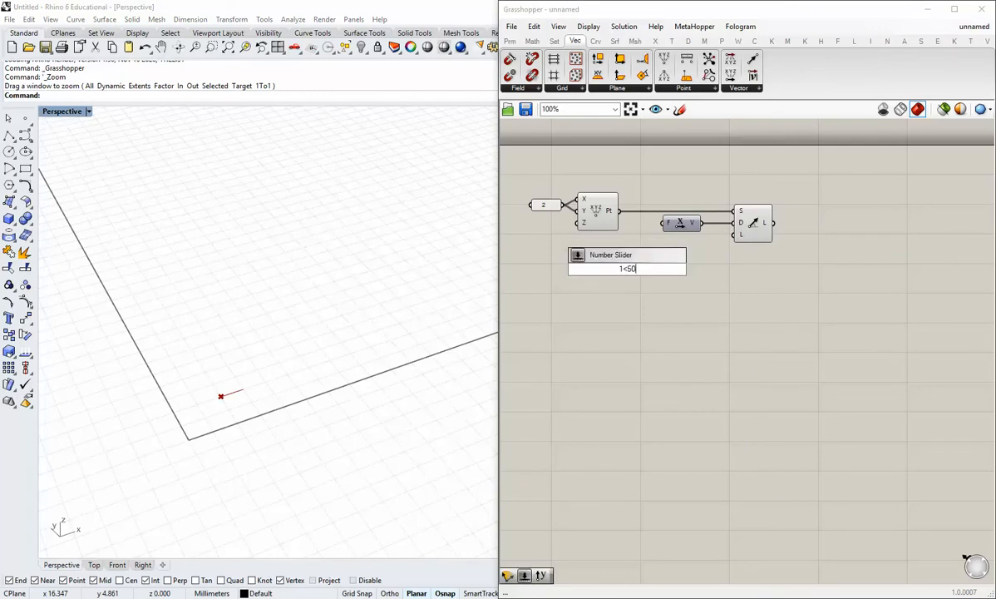
pyautogui.press('Return')
pyautogui.moveTo(680, 269); pyautogui.dragTo(733, 234)
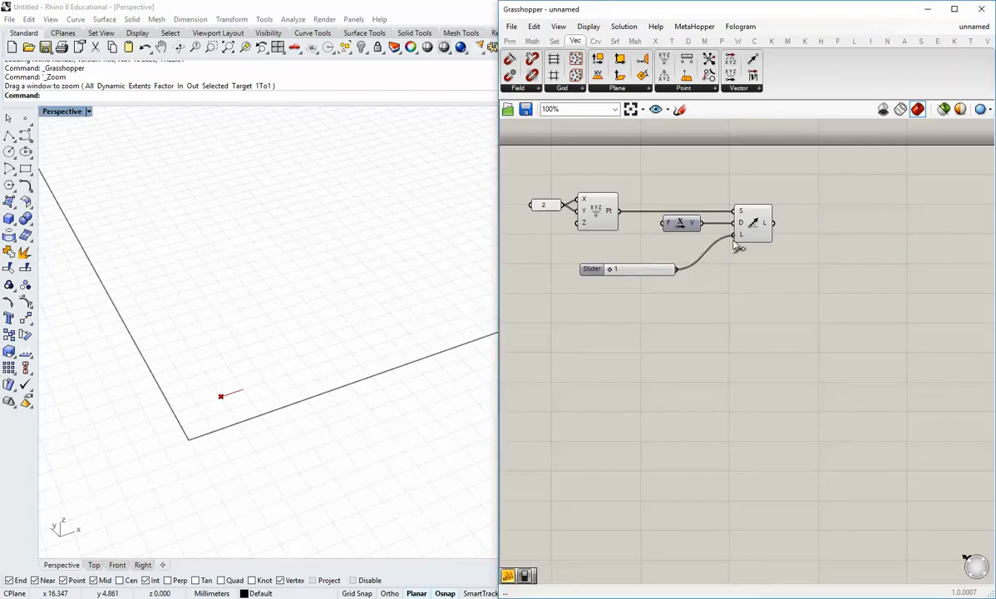
# Step: Set the Length slider to 50 and place it below the Unit X component
pyautogui.moveTo(610, 267); pyautogui.dragTo(743, 260)
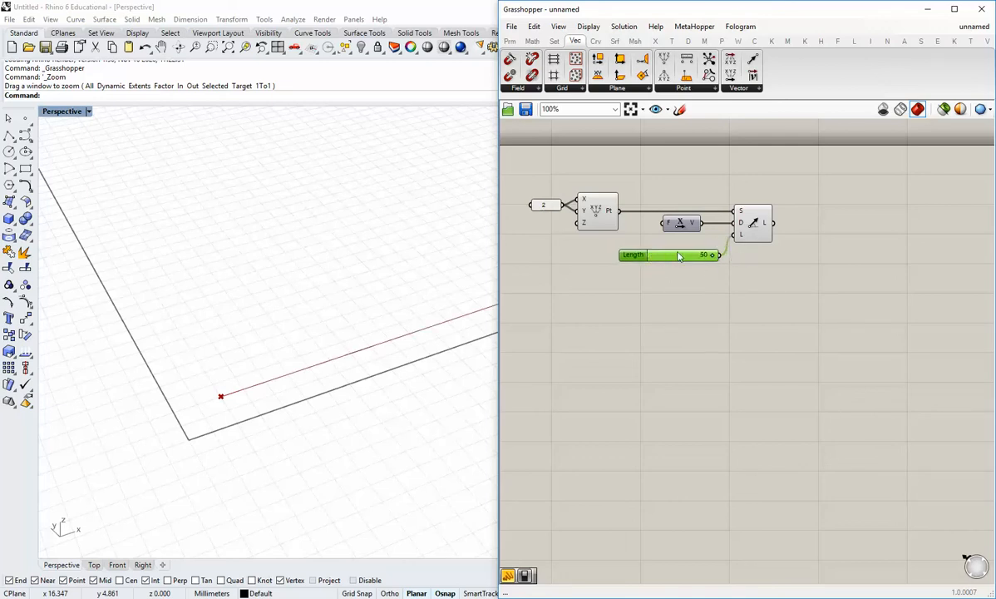
pyautogui.moveTo(679, 257); pyautogui.dragTo(658, 251)
pyautogui.click(667, 296)
pyautogui.keyDown('shift'); pyautogui.moveTo(423, 273); pyautogui.dragTo(198, 428, button='right'); pyautogui.keyUp('shift')
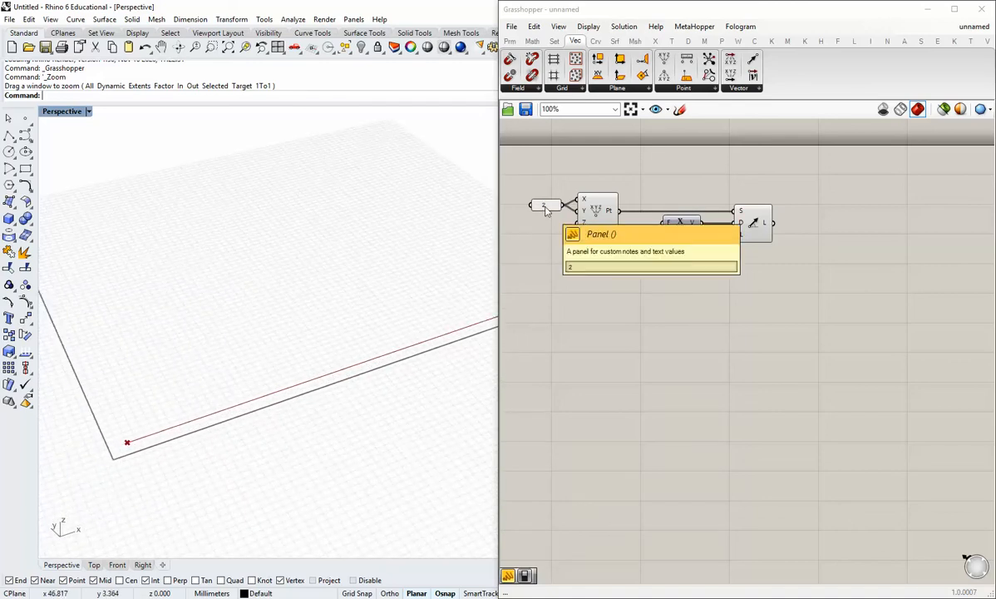
pyautogui.moveTo(542, 206); pyautogui.dragTo(545, 206)
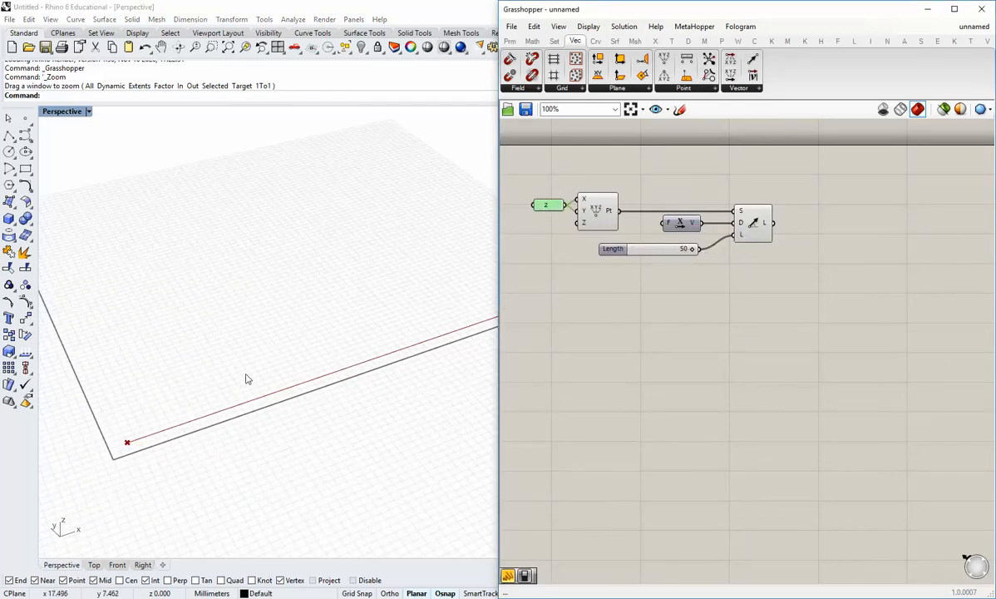
pyautogui.keyDown('shift'); pyautogui.moveTo(245, 378); pyautogui.dragTo(447, 340, button='right'); pyautogui.keyUp('shift')
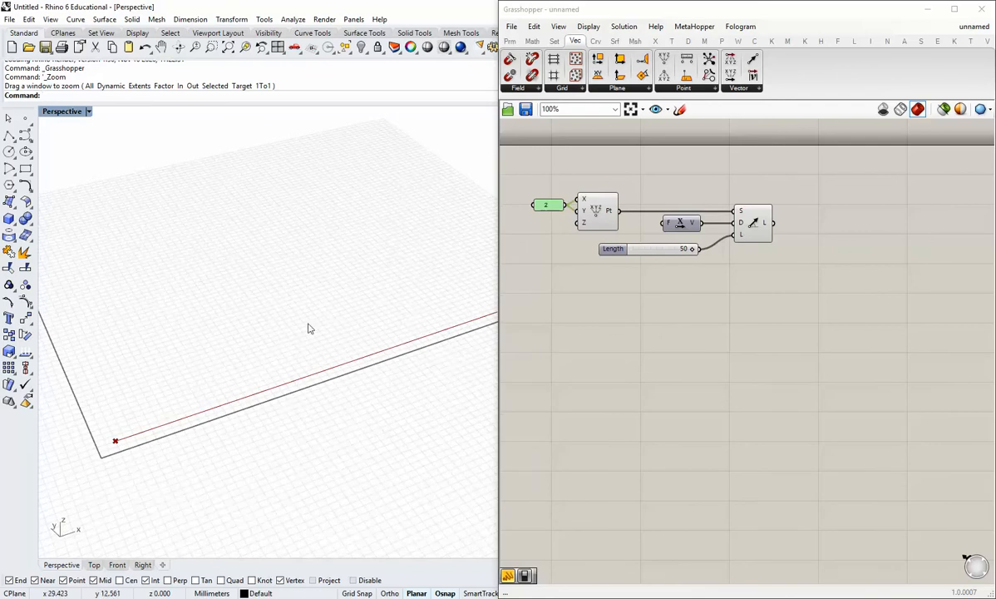
pyautogui.moveTo(702, 265); pyautogui.dragTo(622, 294, button='right')
pyautogui.moveTo(537, 277); pyautogui.dragTo(542, 291)
pyautogui.click(675, 368)
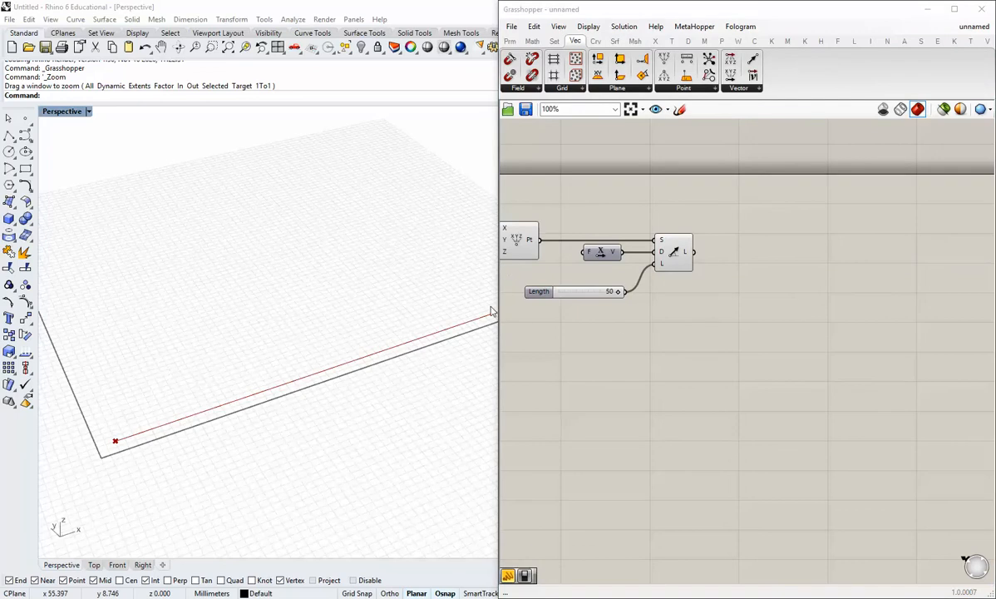
# Step: Add an Evaluate Curve component after Line SDL and connect the line to its Curve input
pyautogui.moveTo(403, 356); pyautogui.dragTo(329, 349, button='right')
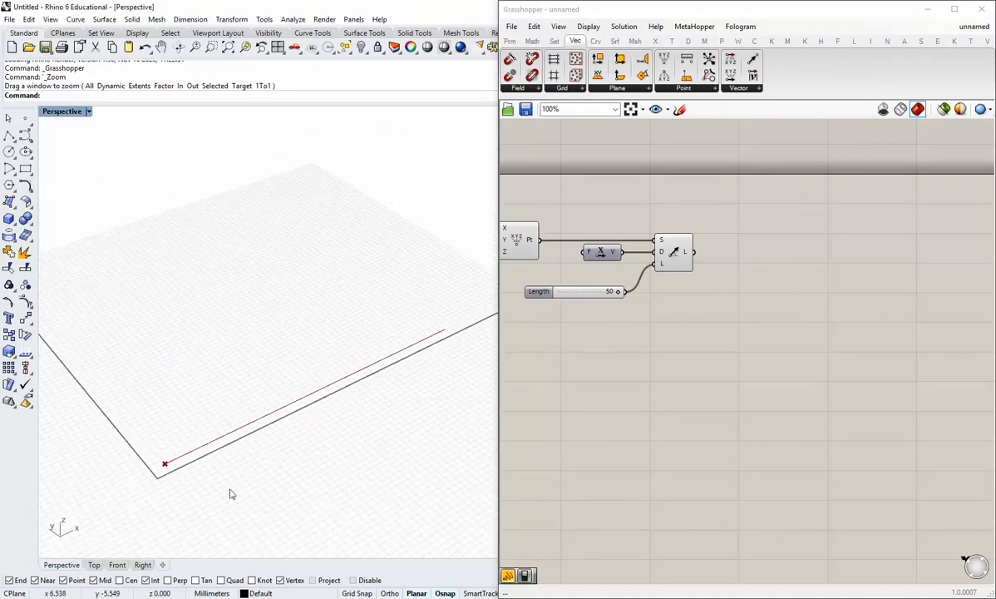
pyautogui.moveTo(322, 416); pyautogui.dragTo(420, 348, button='right')
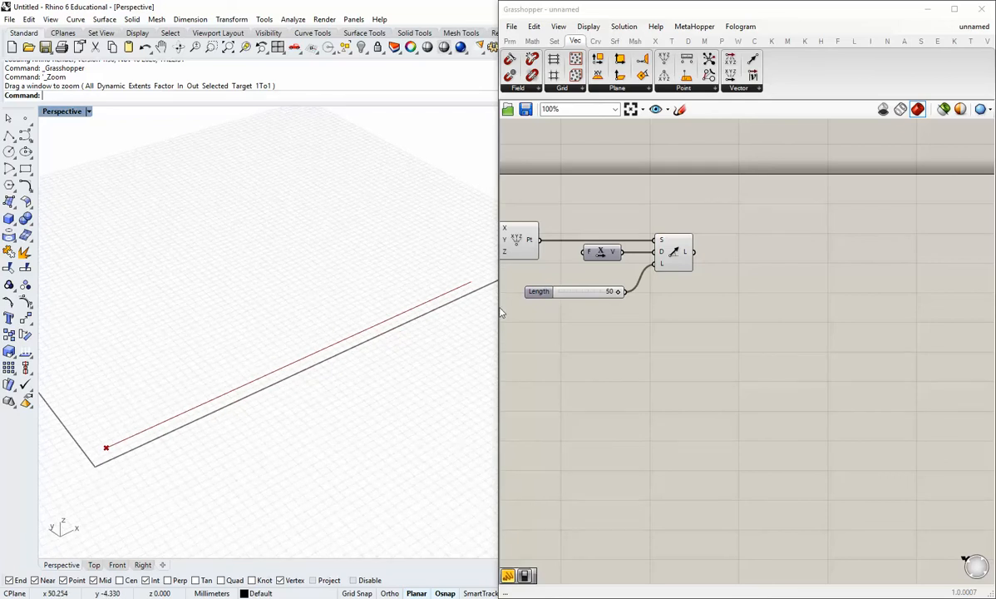
pyautogui.moveTo(498, 308); pyautogui.dragTo(496, 307)
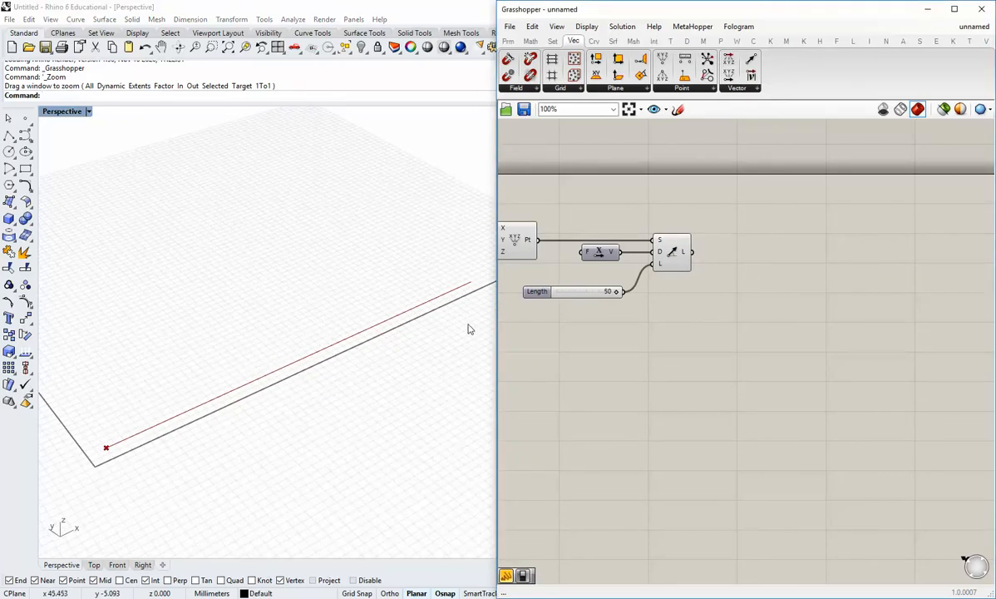
pyautogui.moveTo(597, 284); pyautogui.dragTo(581, 284, button='right')
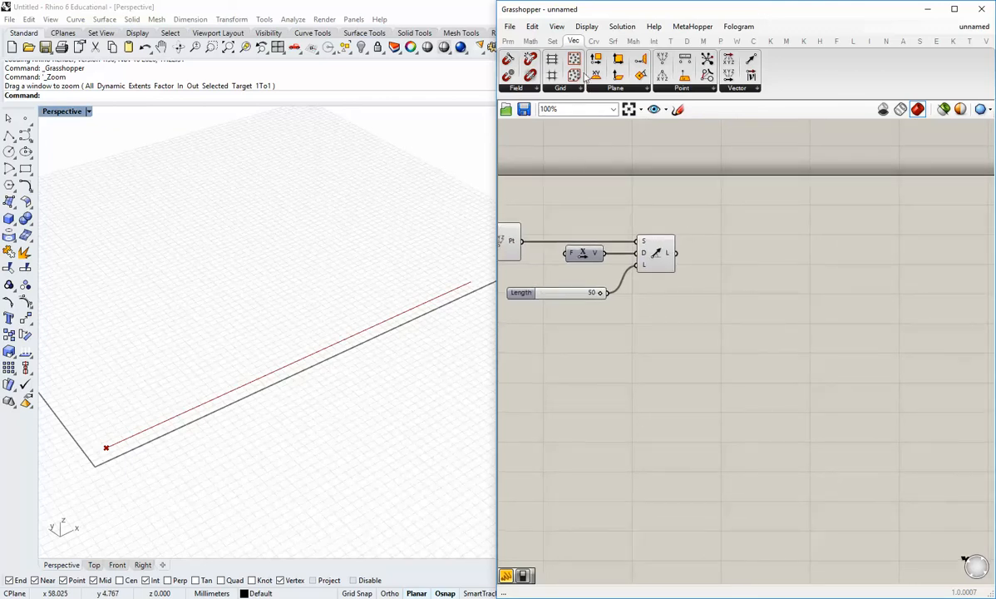
pyautogui.click(593, 41)
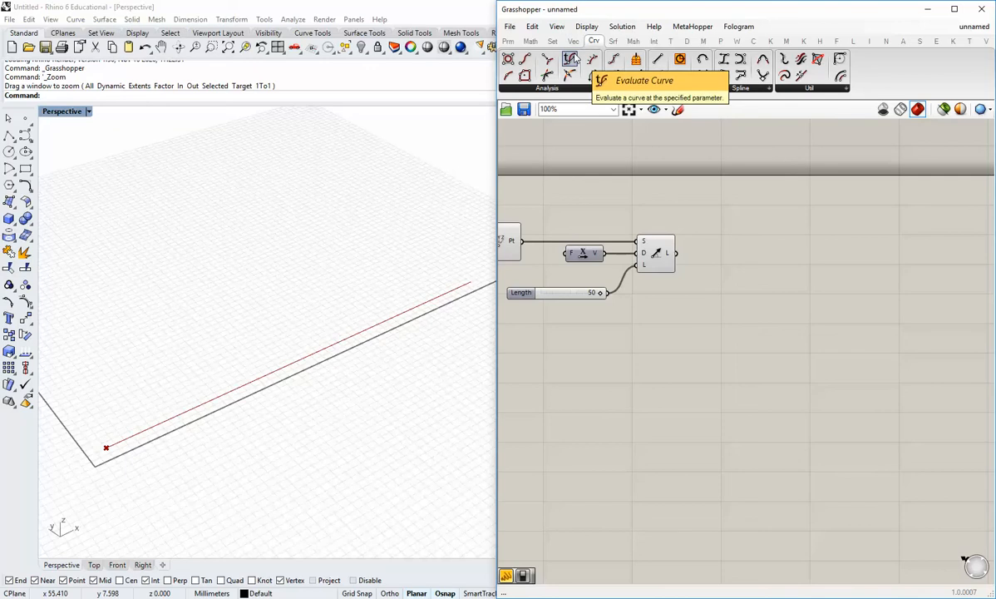
pyautogui.moveTo(577, 59); pyautogui.dragTo(750, 263)
pyautogui.click(683, 321)
# Step: Add a number slider at 0.250 and connect it to the parameter input of Evaluate Curve
pyautogui.click(508, 40)
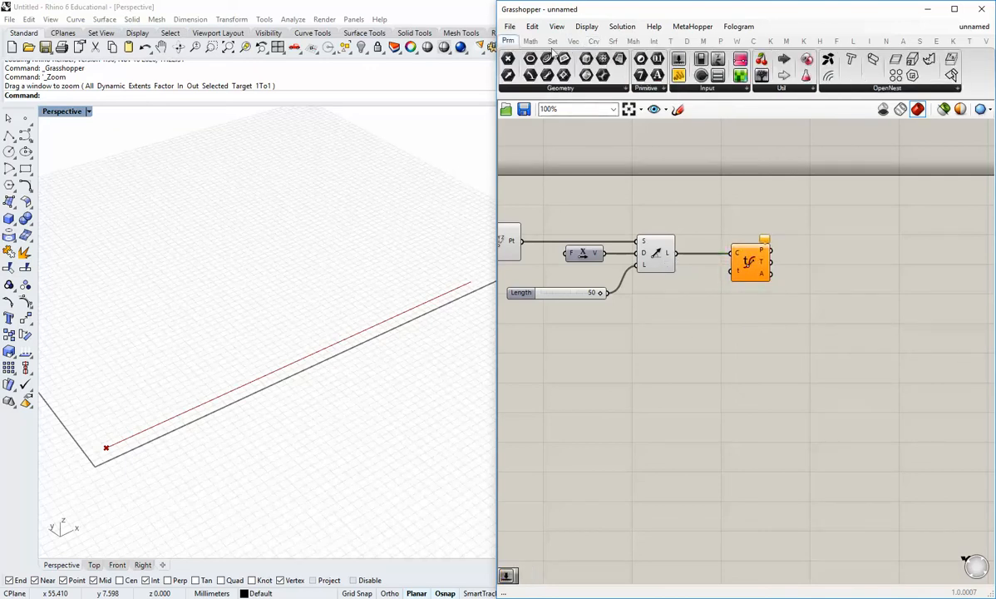
pyautogui.moveTo(678, 59); pyautogui.dragTo(738, 271)
pyautogui.click(699, 292)
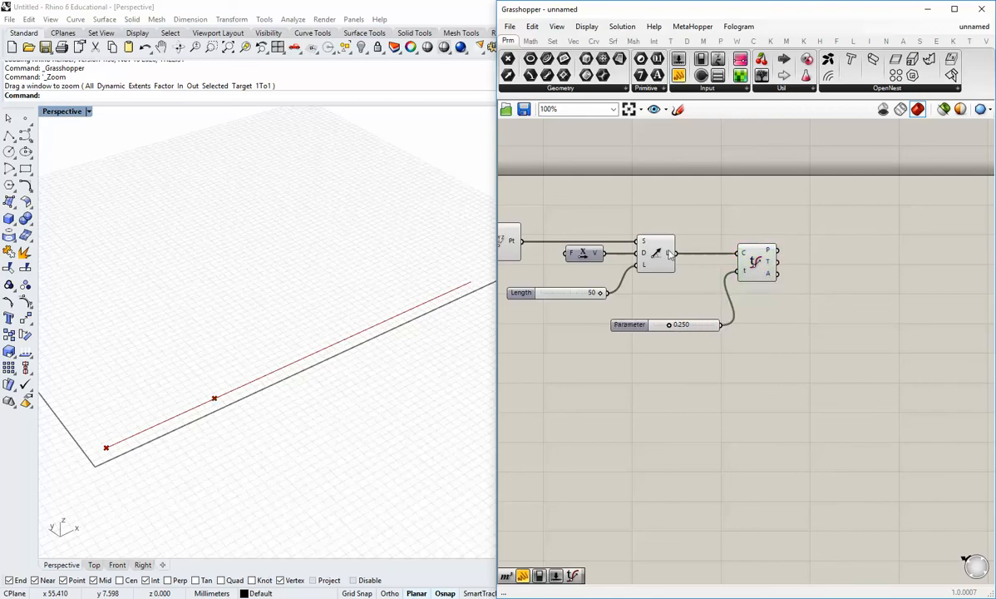
pyautogui.click(639, 245)
pyautogui.click(681, 303)
# Step: Set the Parameter slider to 0.210 and move it above the Line SDL component
pyautogui.moveTo(669, 331)
pyautogui.mouseDown()
pyautogui.moveTo(640, 330)
pyautogui.moveTo(718, 325)
pyautogui.moveTo(675, 326)
pyautogui.mouseUp()
pyautogui.moveTo(653, 326); pyautogui.dragTo(709, 318)
pyautogui.click(706, 327)
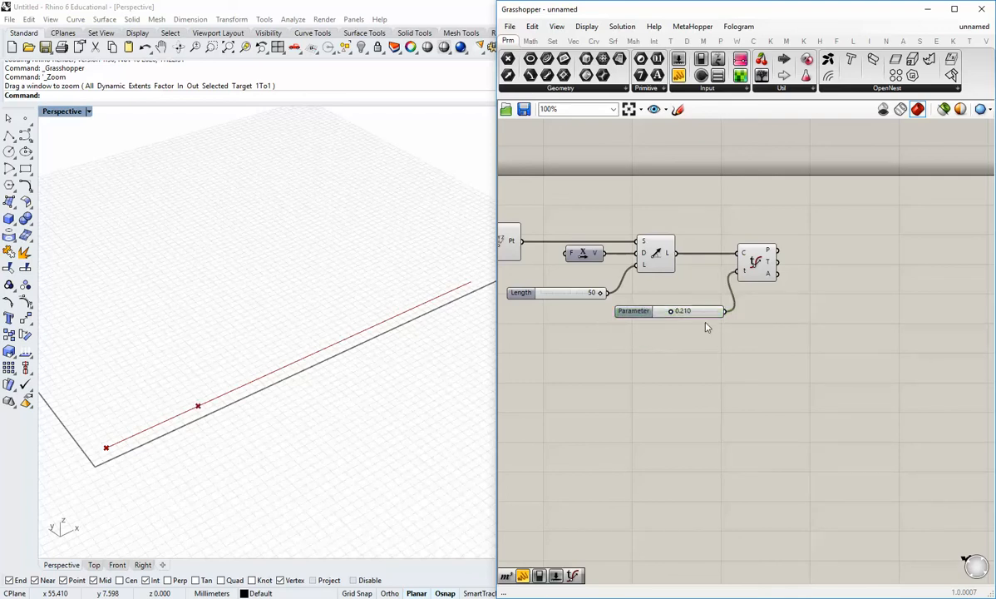
pyautogui.moveTo(751, 304); pyautogui.dragTo(682, 327, button='right')
pyautogui.click(642, 318)
pyautogui.moveTo(643, 318); pyautogui.dragTo(633, 219)
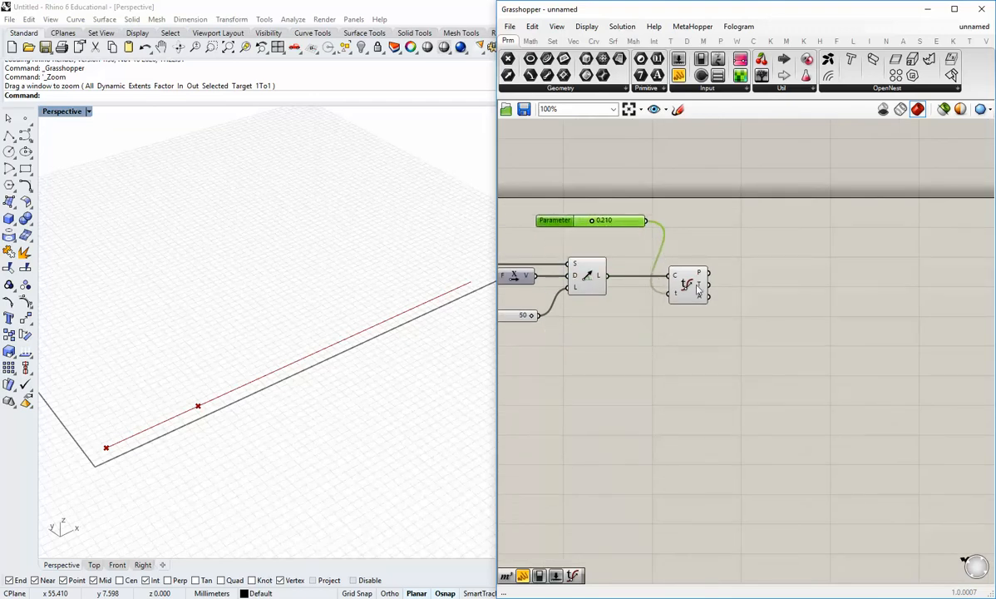
# Step: Move Evaluate Curve beside the Parameter slider, above Line SDL, and turn off its preview
pyautogui.moveTo(694, 296); pyautogui.dragTo(607, 205)
pyautogui.moveTo(694, 211); pyautogui.dragTo(693, 220)
pyautogui.click(685, 276)
pyautogui.rightClick(703, 218)
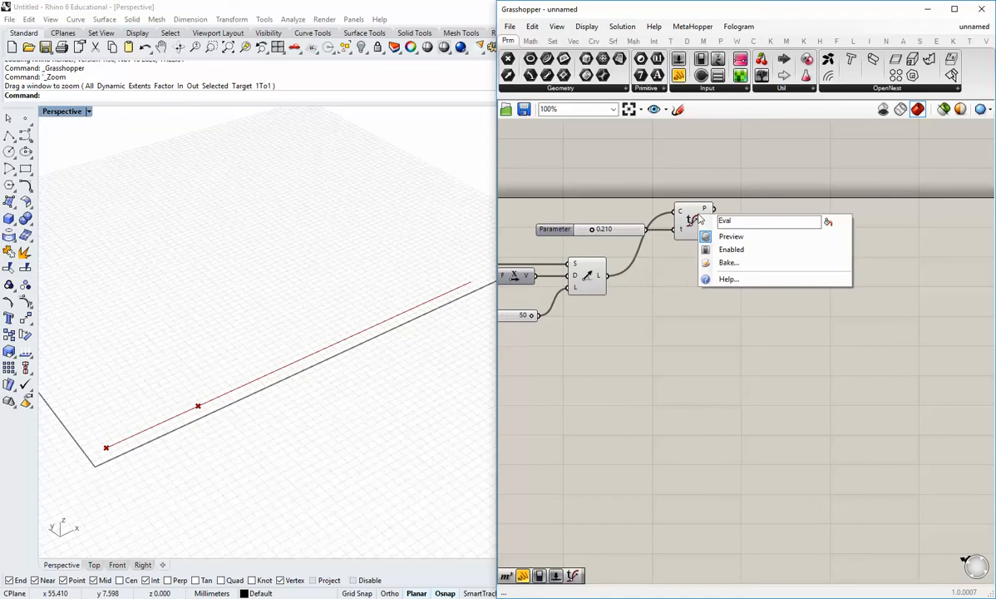
pyautogui.click(714, 250)
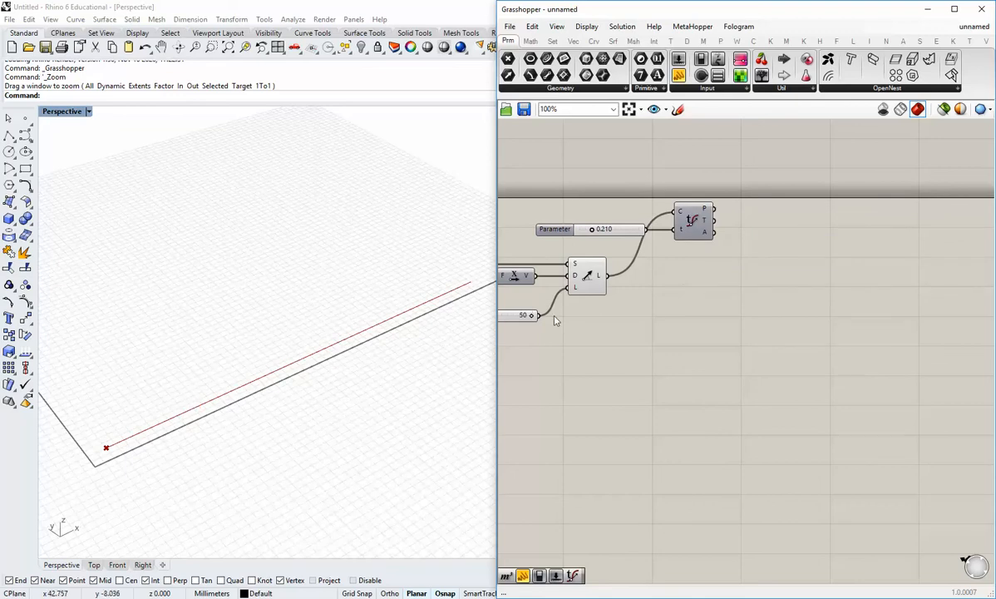
# Step: Turn off the preview of the Construct Point component
pyautogui.moveTo(545, 342); pyautogui.dragTo(678, 363, button='right')
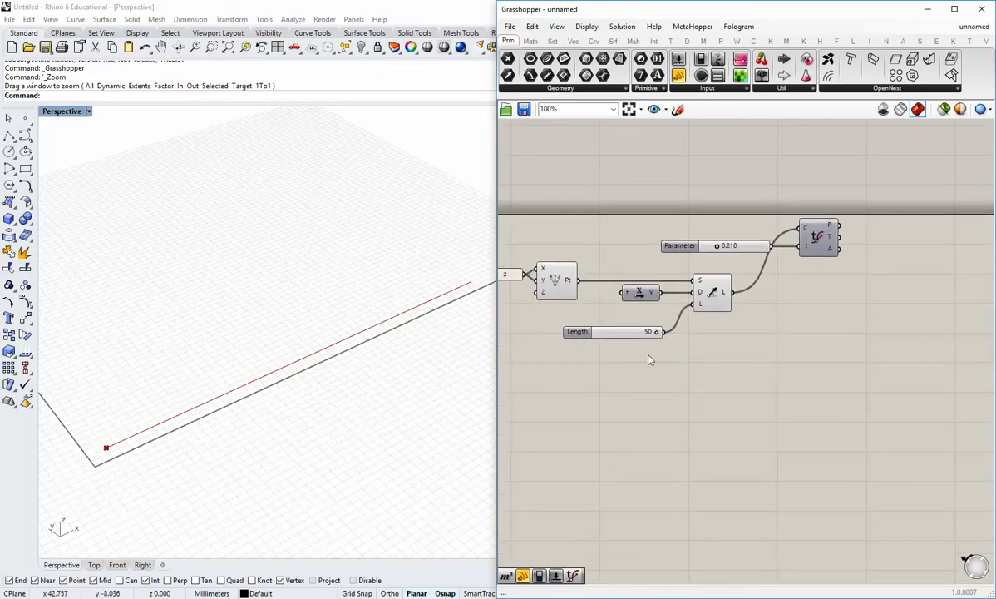
pyautogui.moveTo(633, 380); pyautogui.dragTo(647, 388, button='right')
pyautogui.rightClick(569, 289)
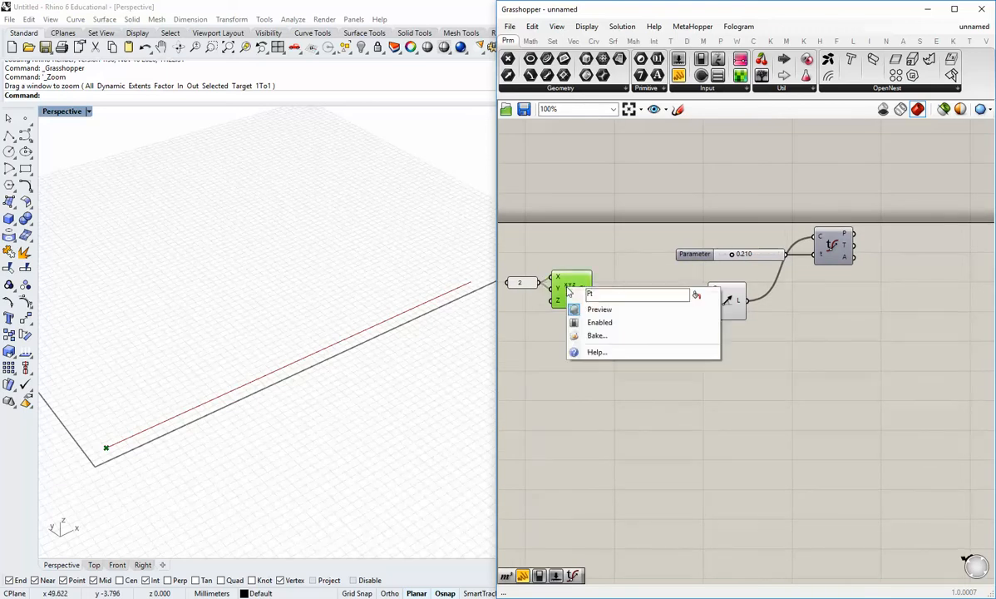
pyautogui.click(593, 308)
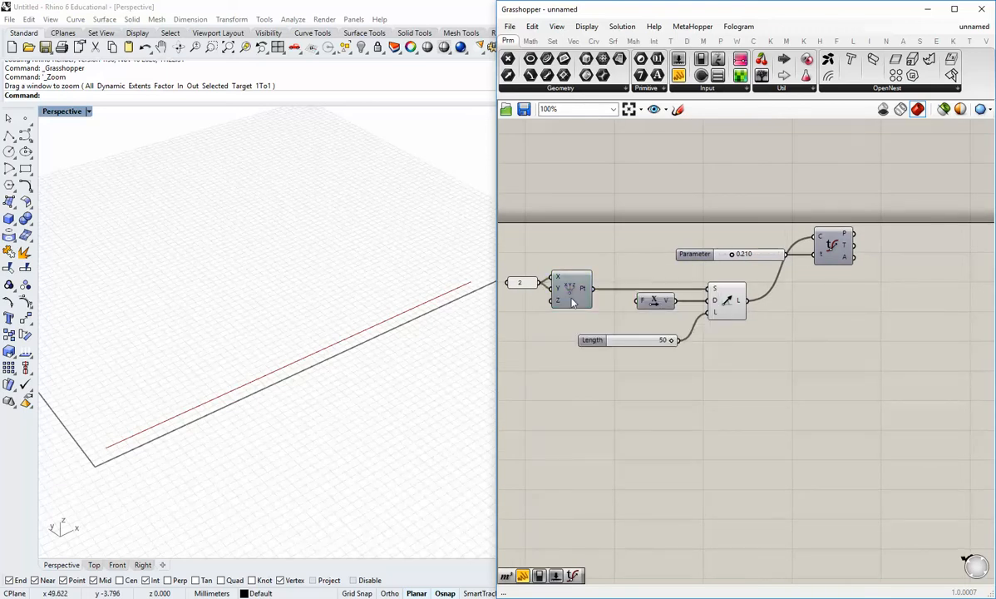
pyautogui.rightClick(573, 288)
pyautogui.click(583, 256)
# Step: Add a Divide Curve component below Evaluate Curve and connect the Line SDL output to its Curve input
pyautogui.moveTo(638, 298); pyautogui.dragTo(609, 300, button='right')
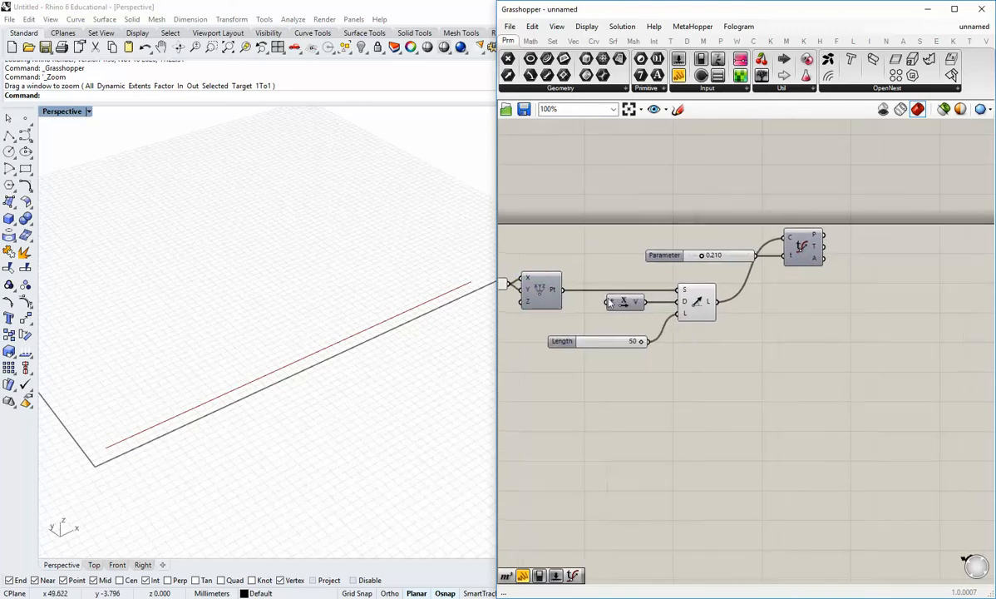
pyautogui.click(594, 41)
pyautogui.click(617, 88)
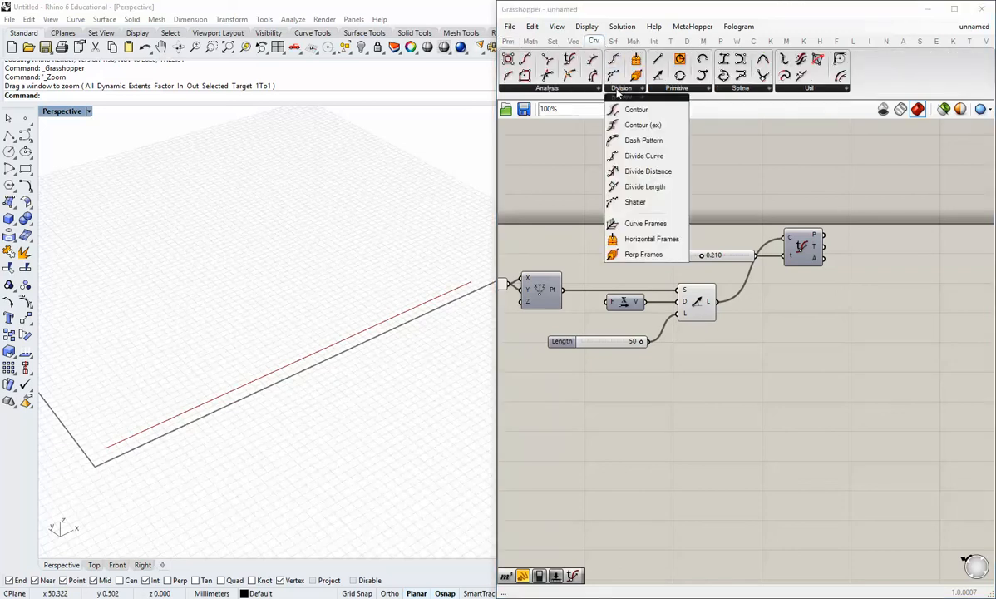
pyautogui.click(644, 156)
pyautogui.click(791, 337)
pyautogui.moveTo(710, 302); pyautogui.dragTo(775, 326)
pyautogui.moveTo(791, 338); pyautogui.dragTo(815, 314)
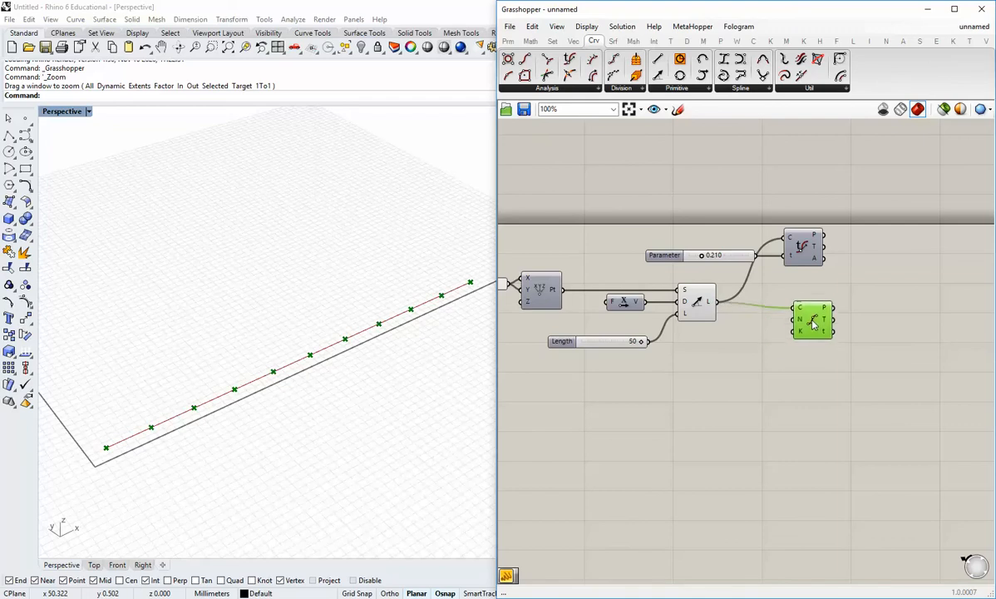
pyautogui.click(768, 348)
# Step: Add a panel containing 2 and connect it to the Count input of Divide Curve
pyautogui.moveTo(768, 348); pyautogui.dragTo(711, 333, button='right')
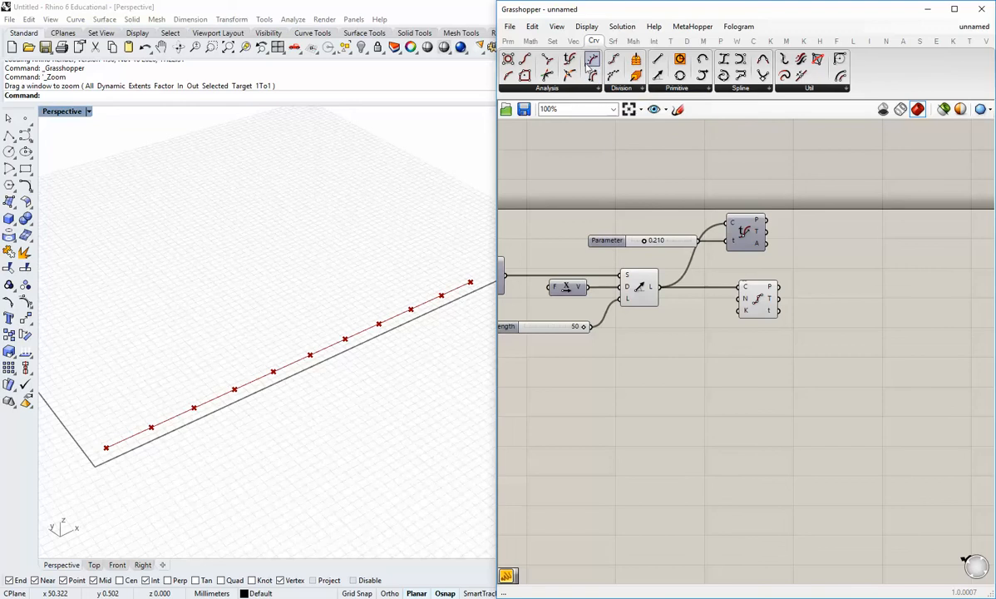
pyautogui.click(510, 43)
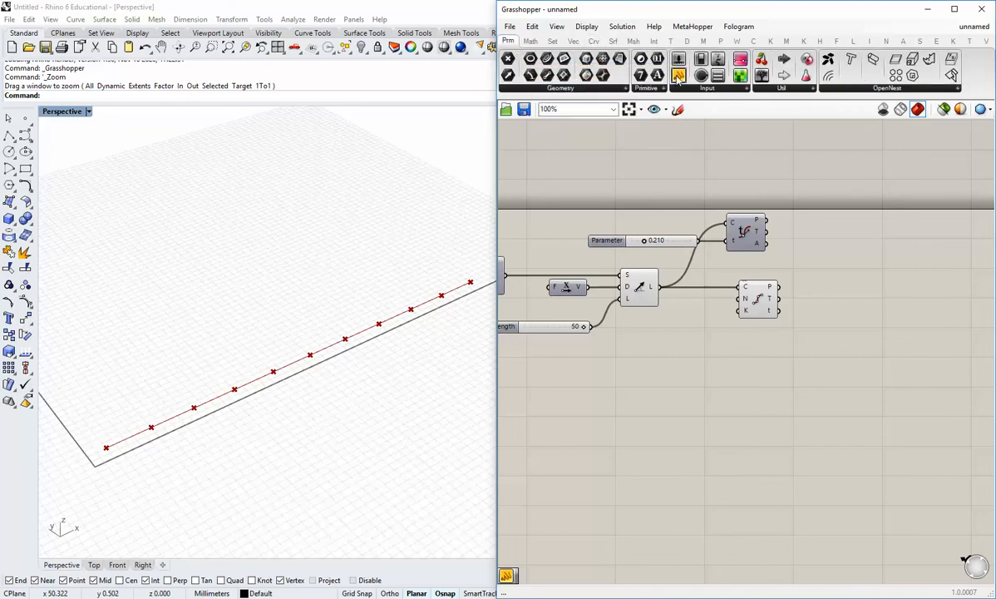
pyautogui.moveTo(636, 74); pyautogui.dragTo(691, 342)
pyautogui.doubleClick(693, 340)
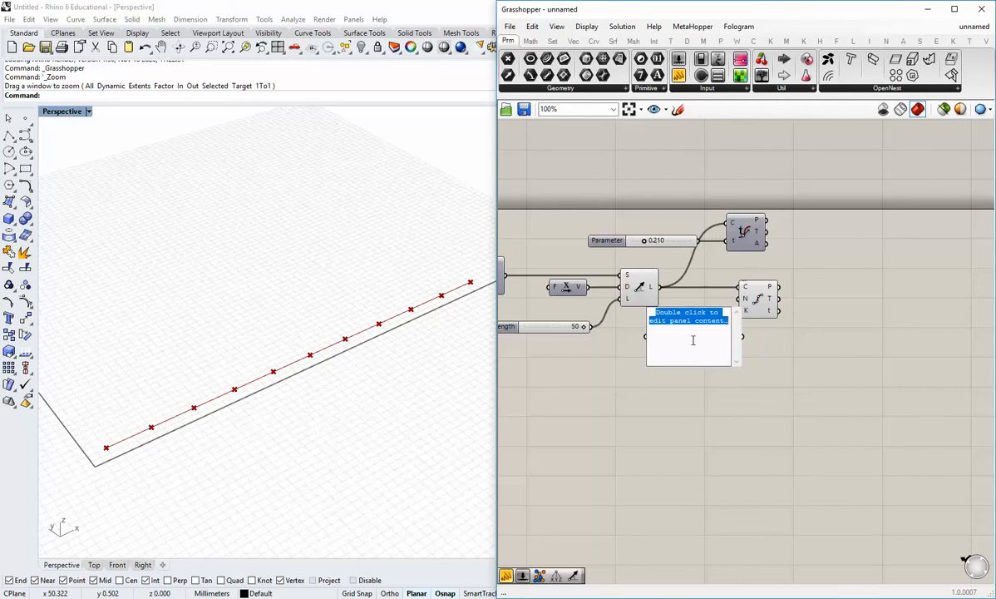
pyautogui.write('2')
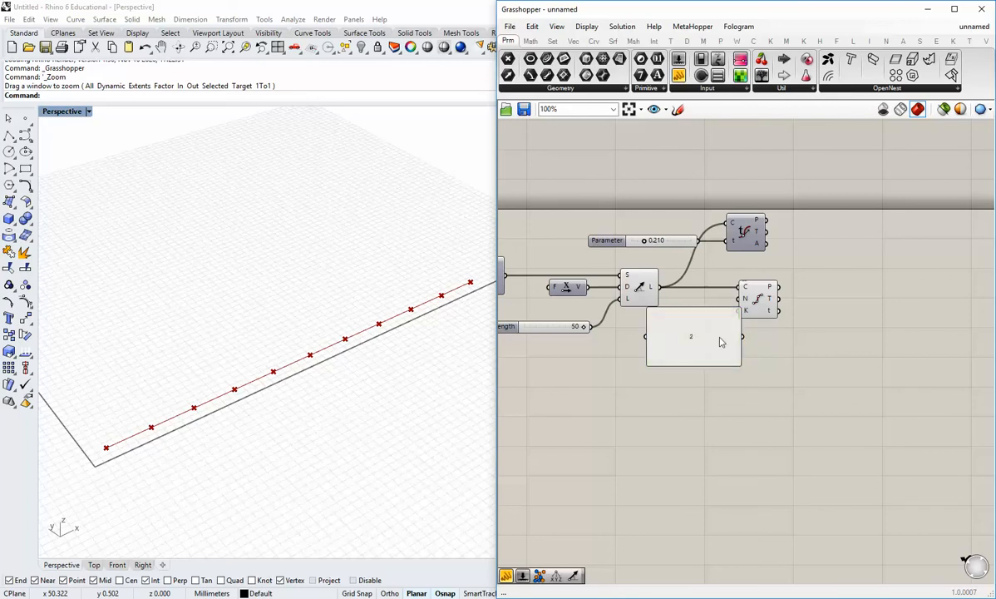
pyautogui.click(738, 351)
pyautogui.moveTo(734, 343); pyautogui.dragTo(739, 298)
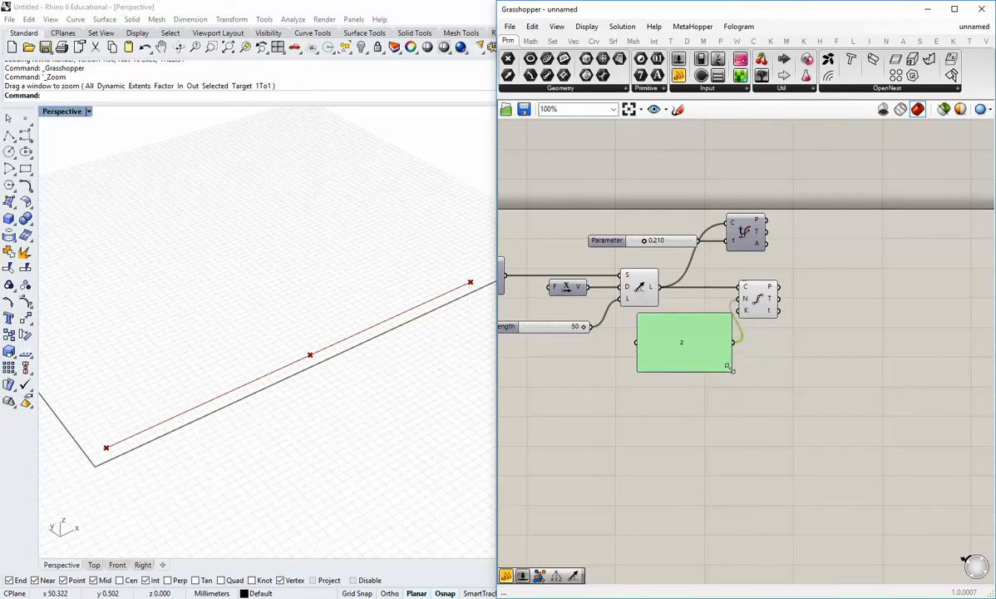
# Step: Shrink the count panel to a small box and line it up between Line SDL and Divide Curve
pyautogui.moveTo(730, 369); pyautogui.dragTo(713, 305)
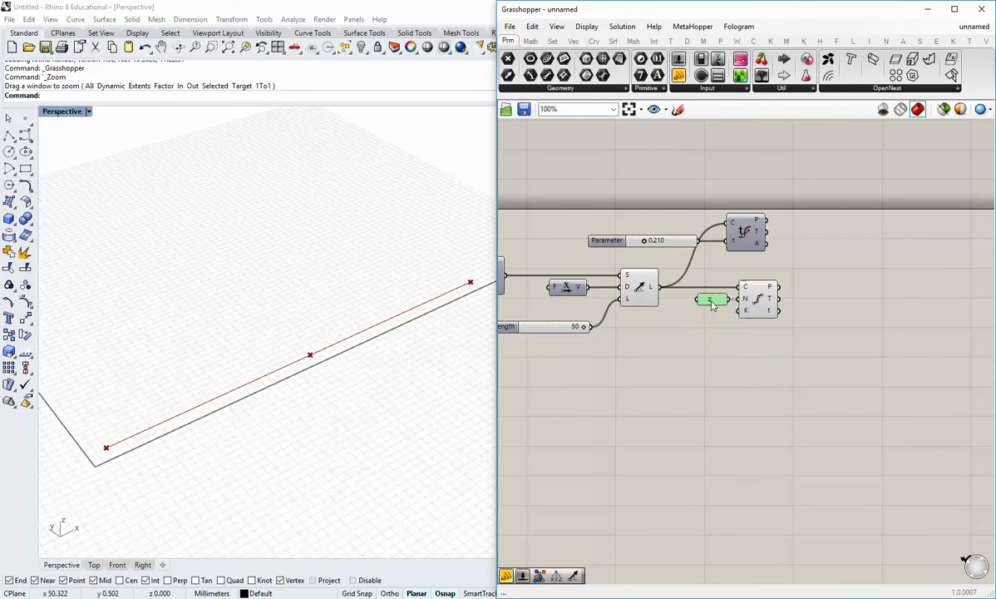
pyautogui.click(710, 348)
pyautogui.moveTo(771, 291)
pyautogui.moveTo(723, 344); pyautogui.dragTo(698, 345, button='right')
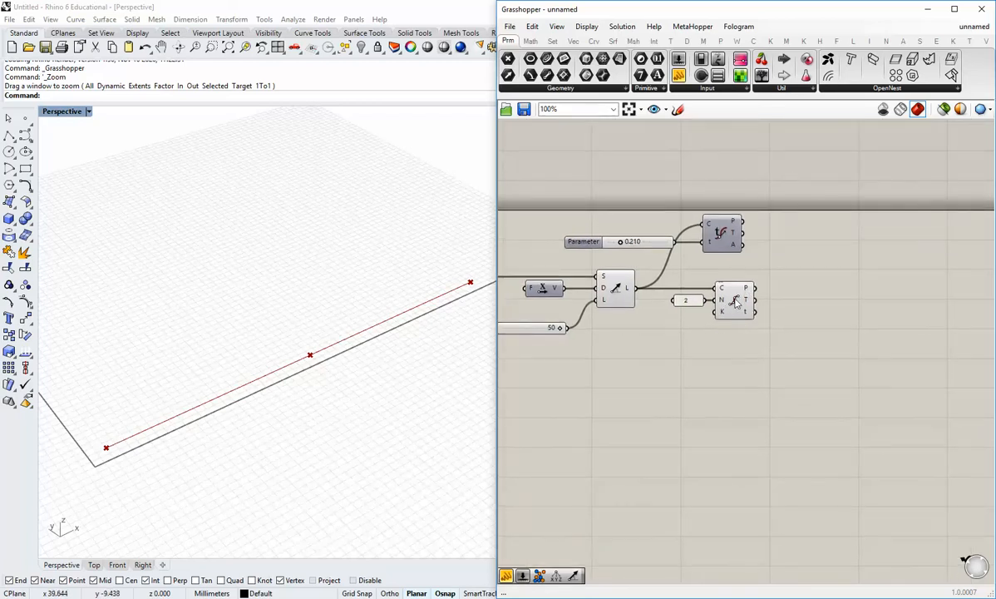
pyautogui.moveTo(735, 299); pyautogui.dragTo(739, 300)
pyautogui.click(729, 347)
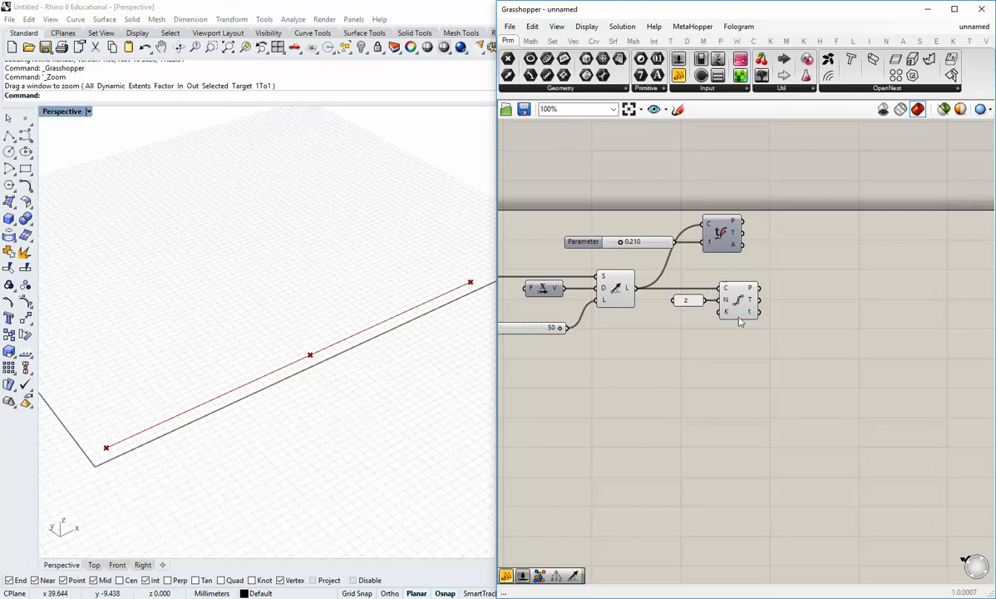
# Step: Add a Move component after Divide Curve and connect the division points to its Geometry input
pyautogui.moveTo(750, 303)
pyautogui.hscroll(1, 683, 318)
pyautogui.scroll(-1, 681, 317)
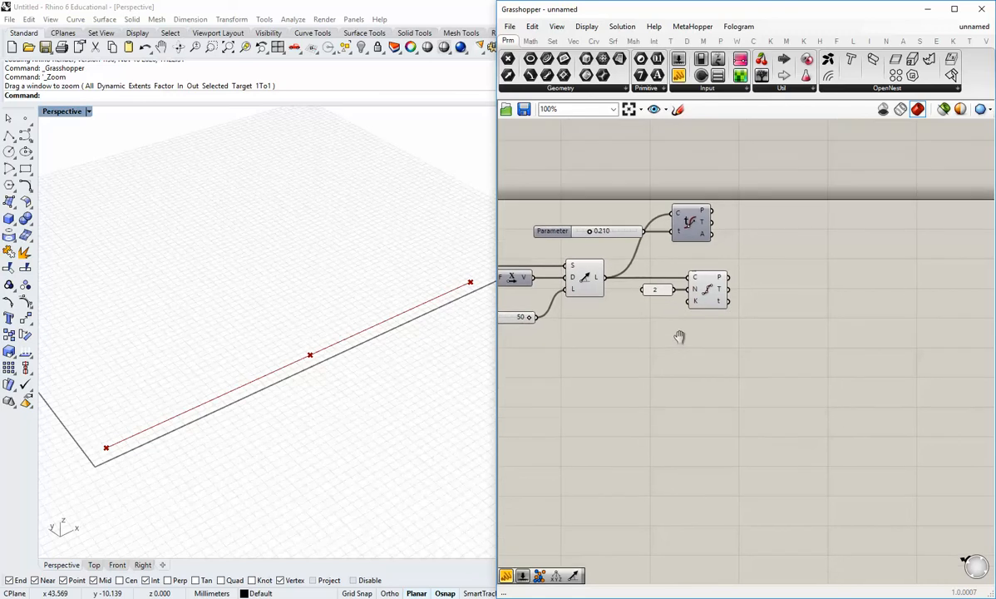
pyautogui.moveTo(735, 311); pyautogui.dragTo(687, 324, button='right')
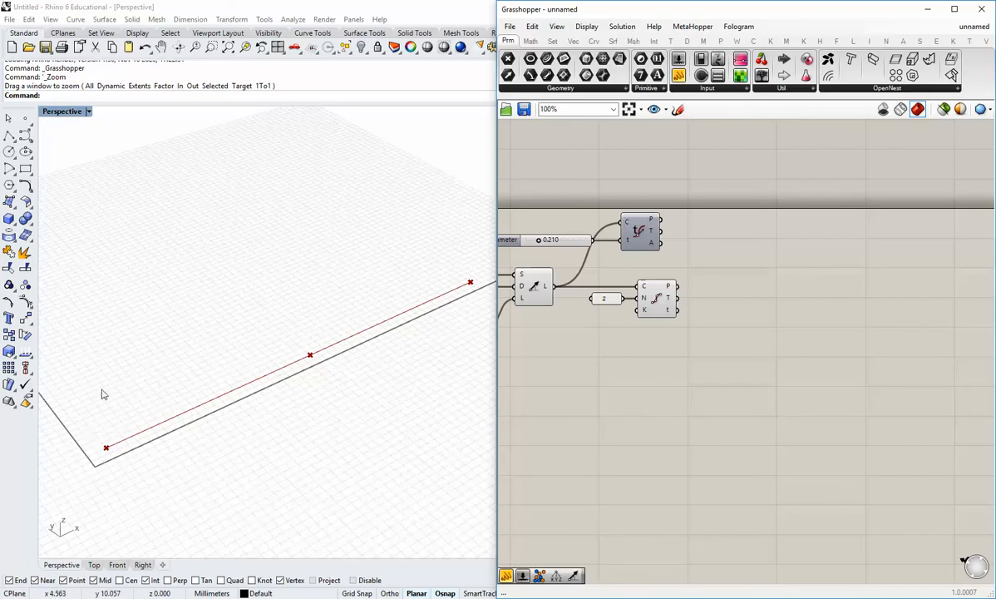
pyautogui.doubleClick(723, 327)
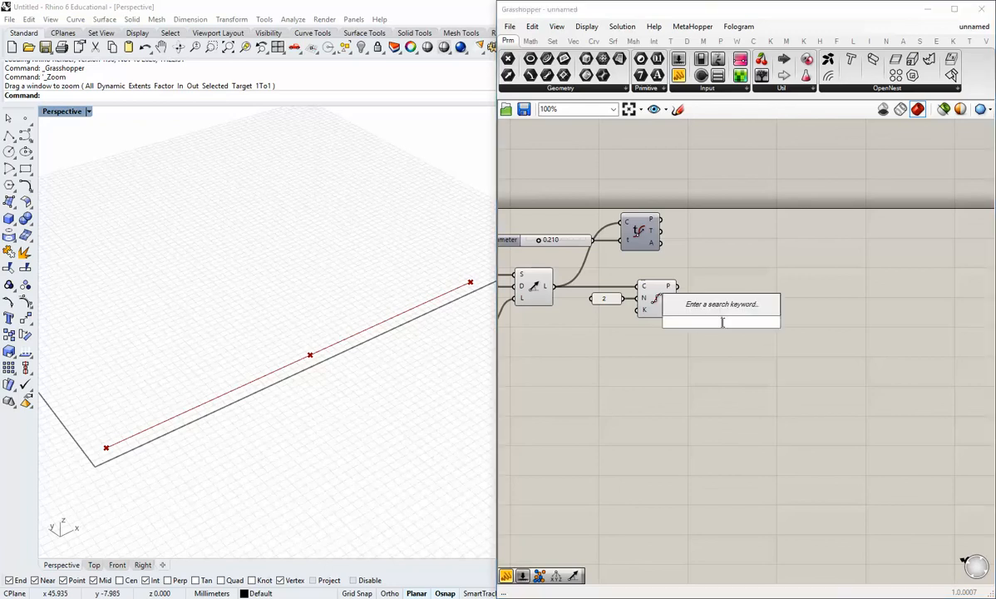
pyautogui.click(671, 41)
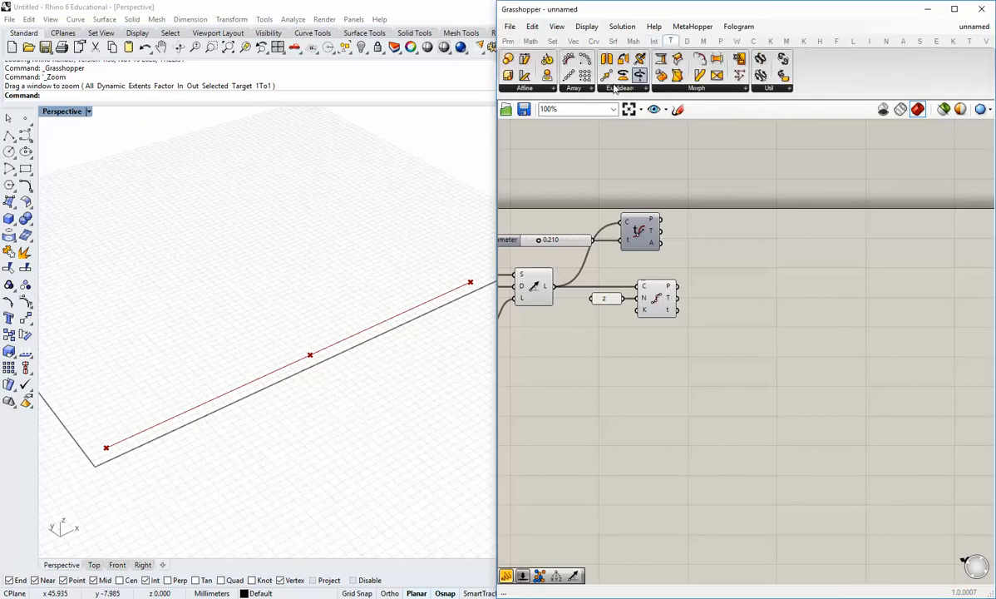
pyautogui.click(534, 89)
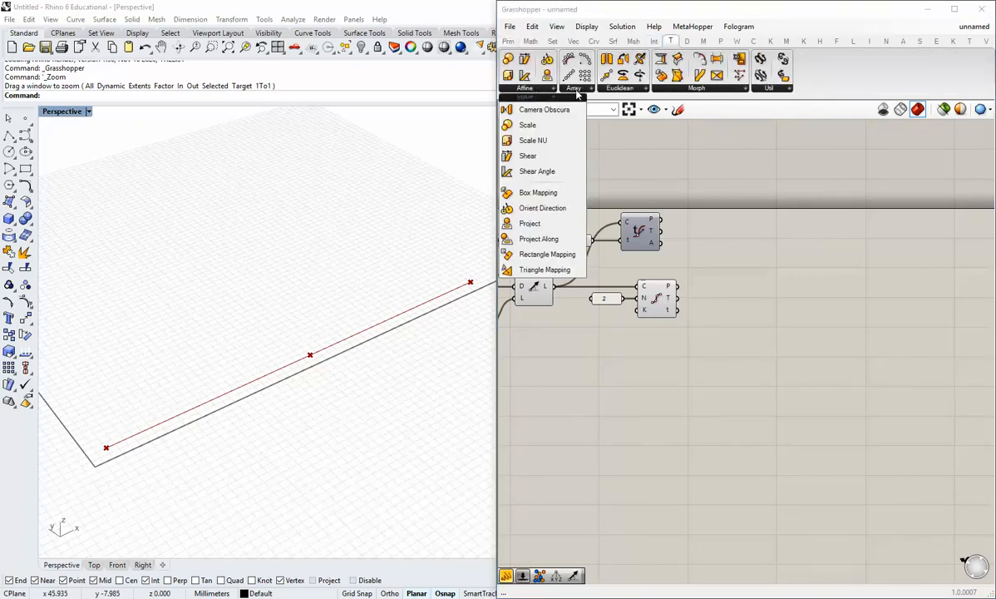
pyautogui.click(613, 90)
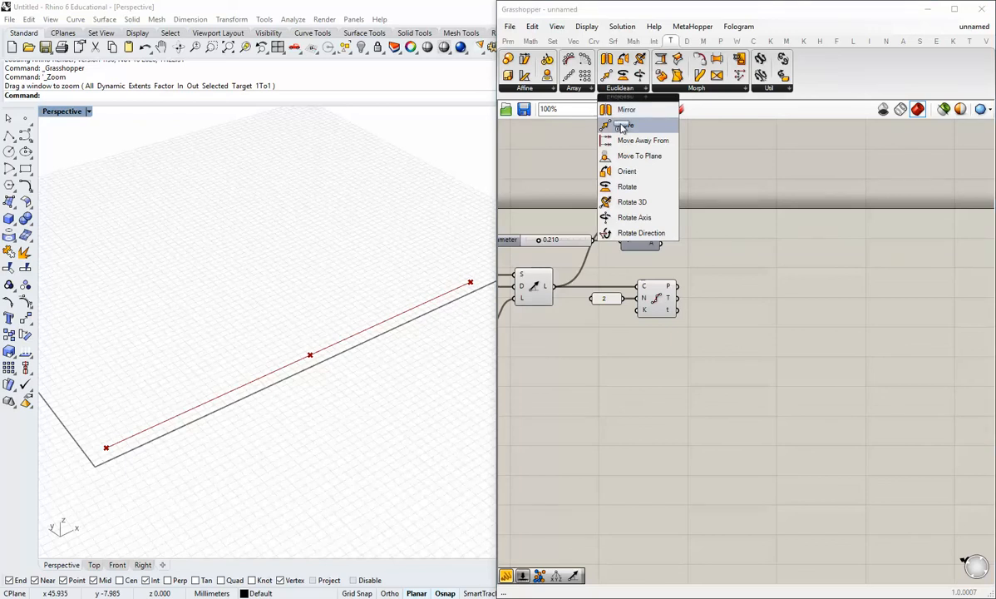
pyautogui.moveTo(617, 125); pyautogui.dragTo(738, 308)
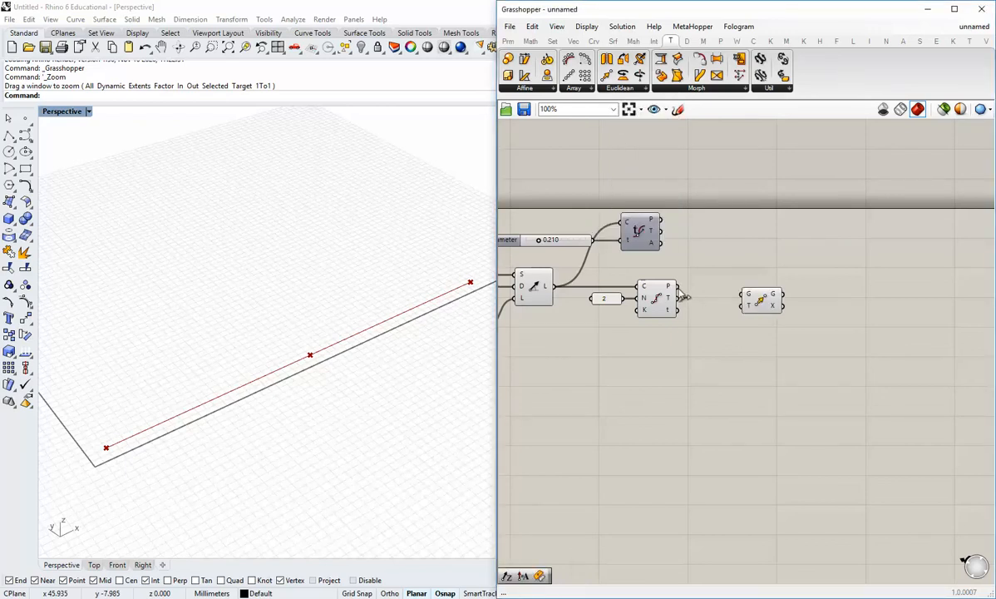
pyautogui.moveTo(679, 287); pyautogui.dragTo(844, 292)
pyautogui.click(835, 329)
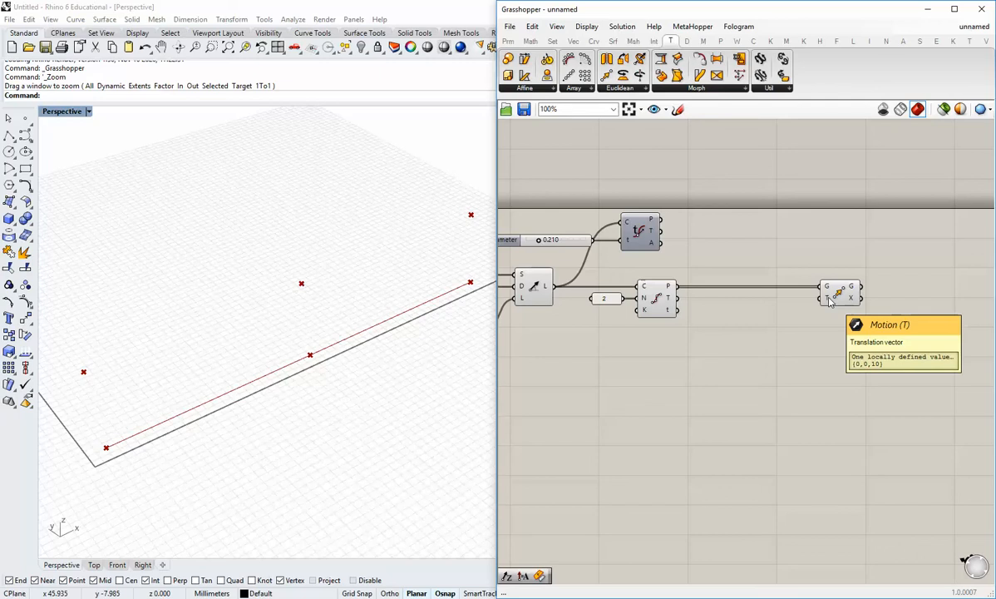
# Step: Add a Unit Y vector component between Divide Curve and Move, just below their connecting wire
pyautogui.doubleClick(747, 338)
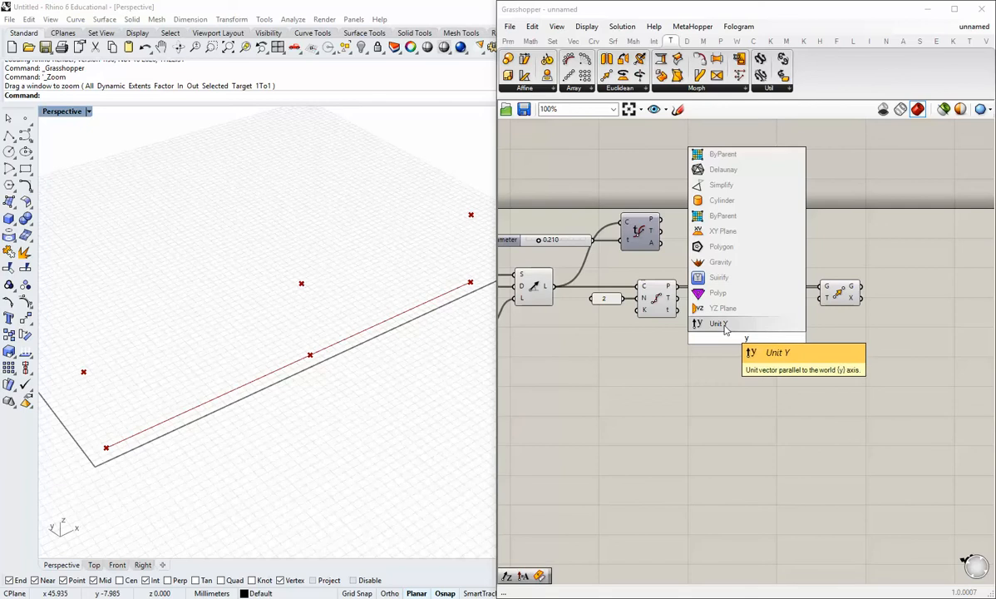
pyautogui.click(725, 326)
pyautogui.moveTo(747, 341); pyautogui.dragTo(768, 319)
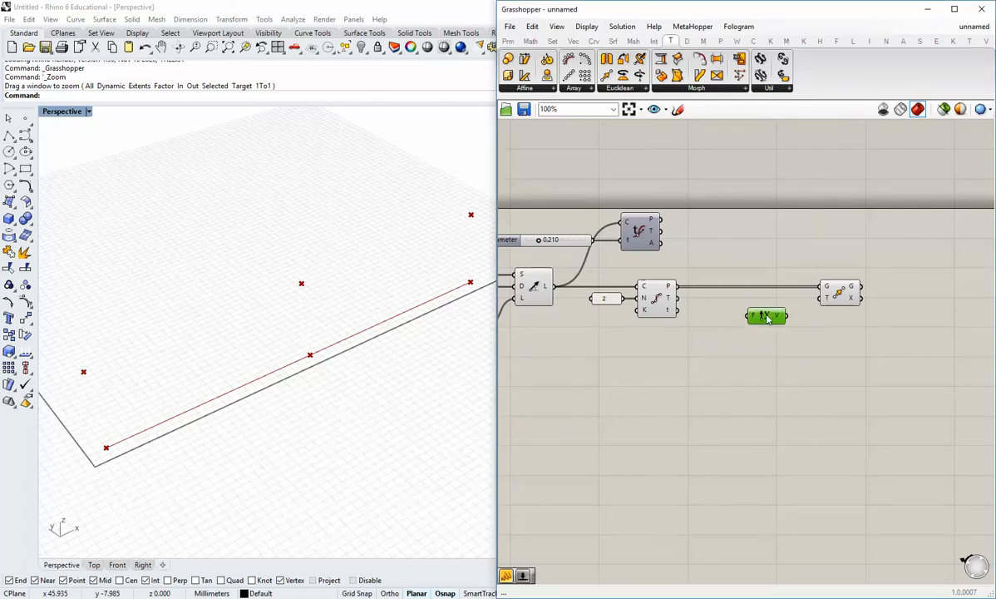
pyautogui.click(574, 41)
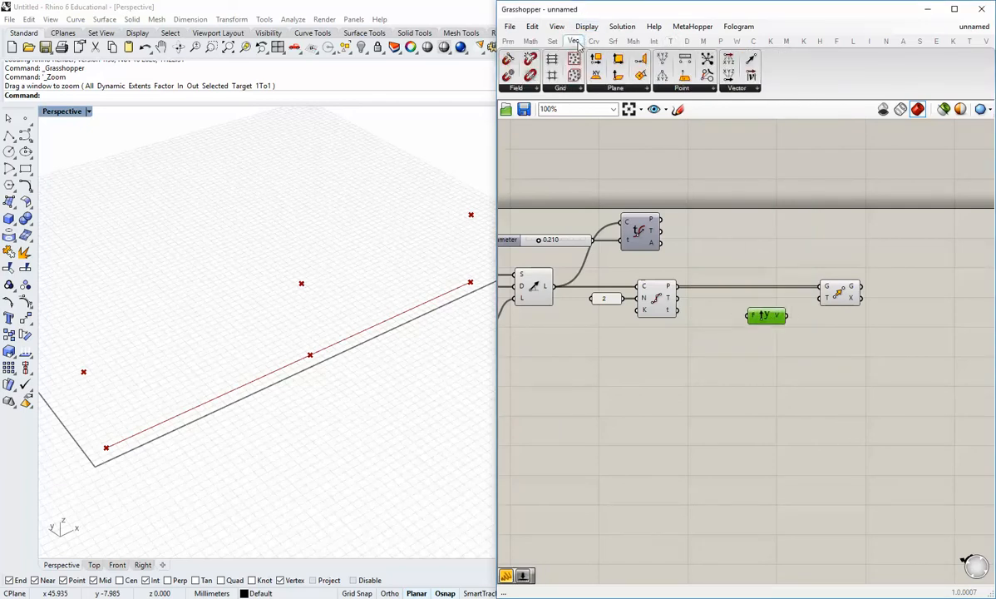
pyautogui.click(737, 89)
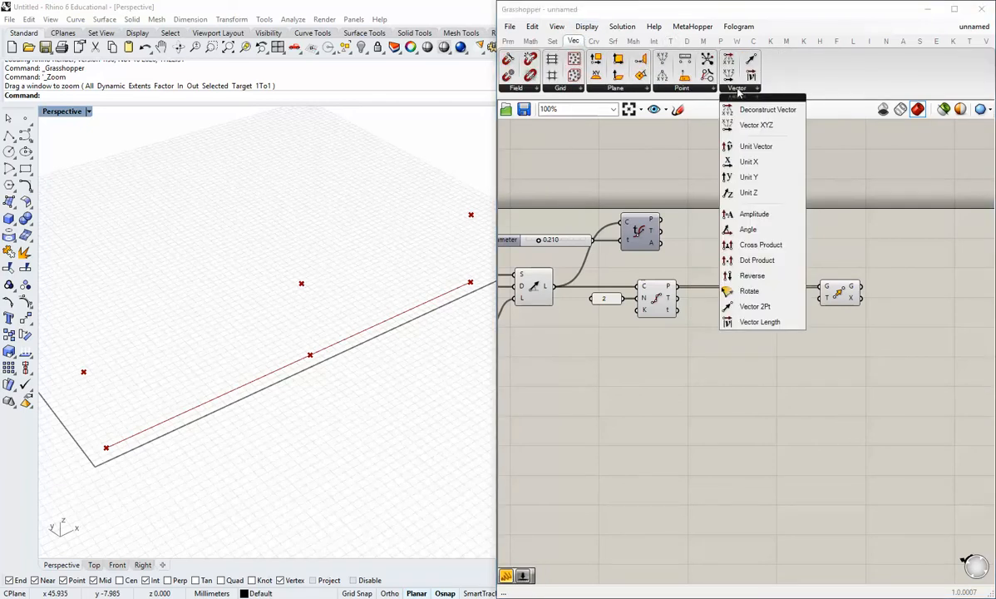
pyautogui.moveTo(749, 177); pyautogui.dragTo(761, 342)
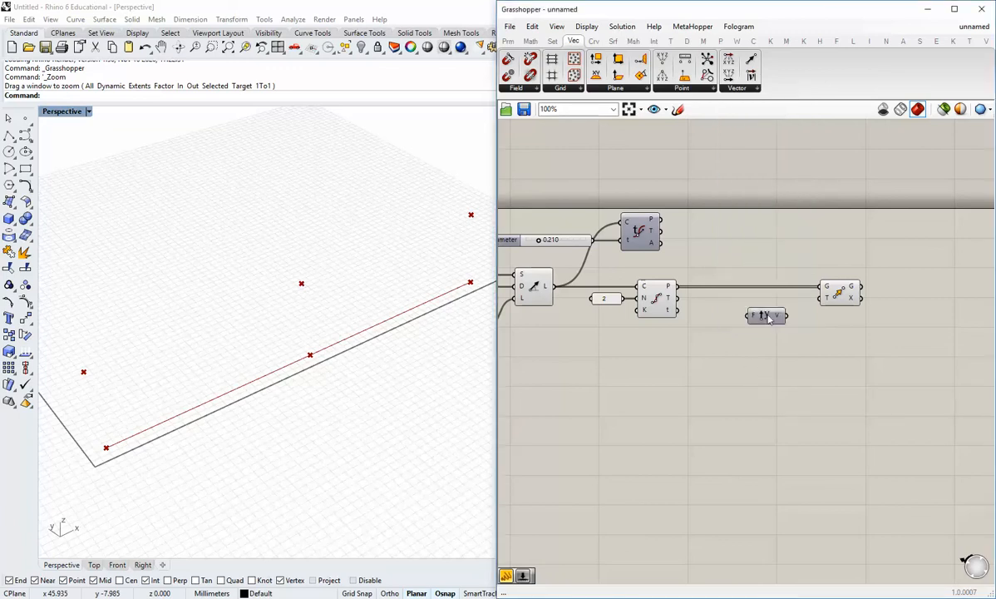
# Step: Add a 0 to 20 number slider as the Factor of Unit Y and connect the Unit Y vector to Move's Motion input
pyautogui.moveTo(700, 392); pyautogui.dragTo(686, 374, button='right')
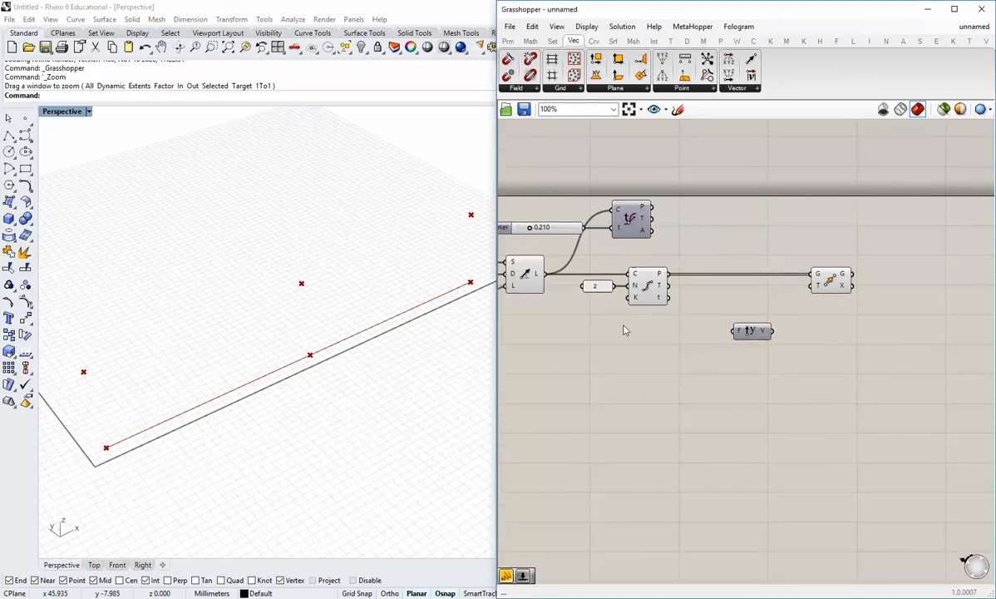
pyautogui.doubleClick(630, 347)
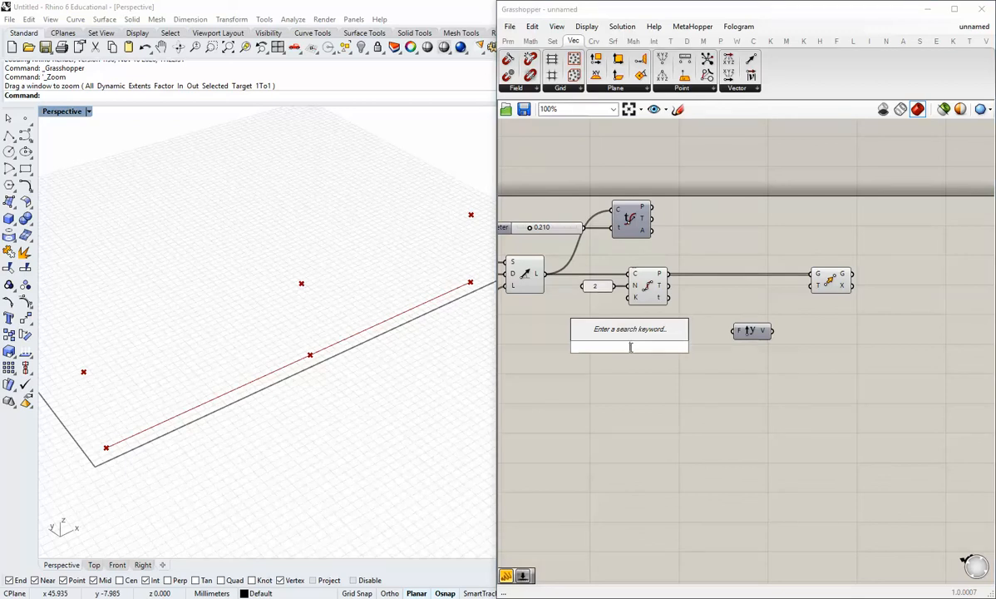
pyautogui.write('0<20')
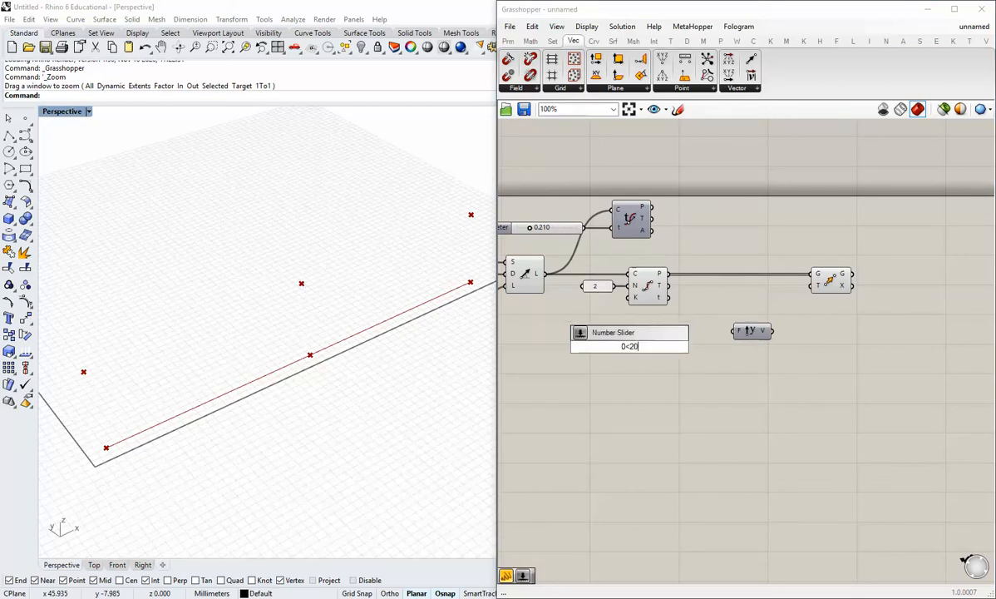
pyautogui.press('Return')
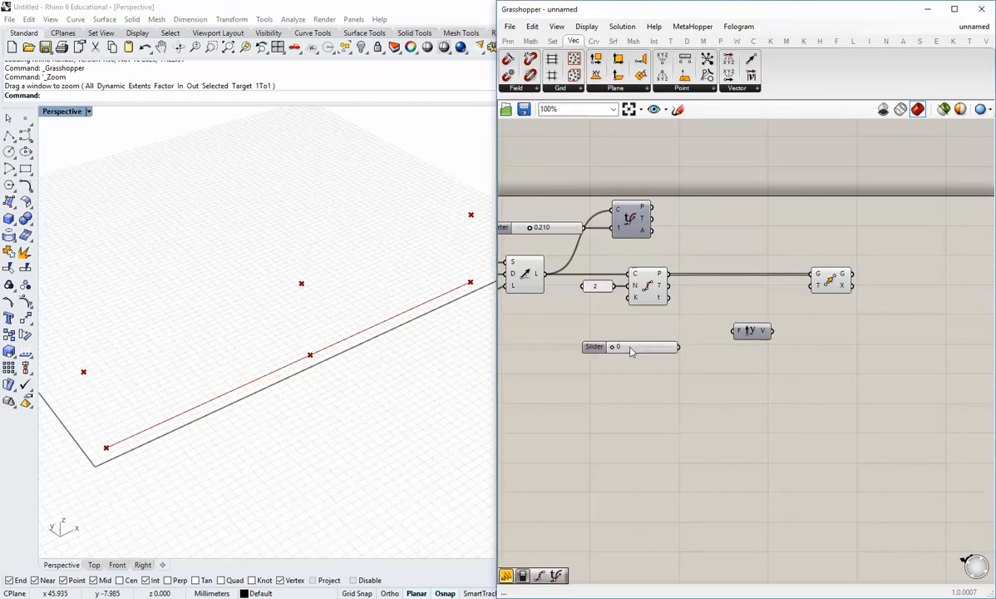
pyautogui.moveTo(680, 347)
pyautogui.mouseDown()
pyautogui.moveTo(734, 331)
pyautogui.moveTo(695, 336)
pyautogui.mouseUp()
pyautogui.click(770, 321)
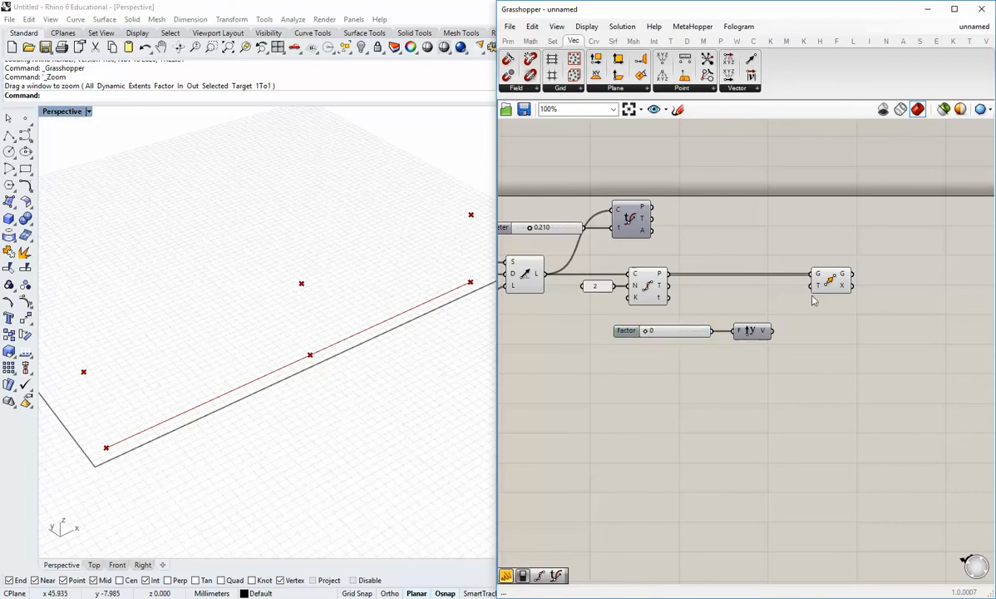
pyautogui.moveTo(774, 331); pyautogui.dragTo(811, 286)
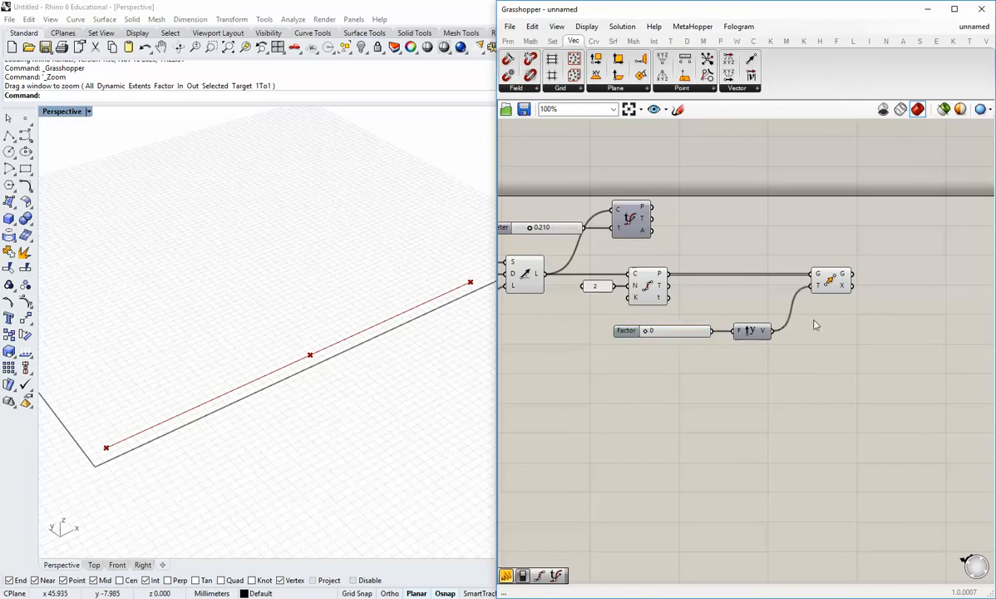
# Step: Set the Unit Y factor slider to 9 to shift the moved points farther along Y
pyautogui.click(841, 283)
pyautogui.click(775, 298)
pyautogui.moveTo(644, 331)
pyautogui.mouseDown()
pyautogui.moveTo(634, 331)
pyautogui.moveTo(690, 333)
pyautogui.moveTo(638, 331)
pyautogui.moveTo(679, 331)
pyautogui.moveTo(657, 331)
pyautogui.mouseUp()
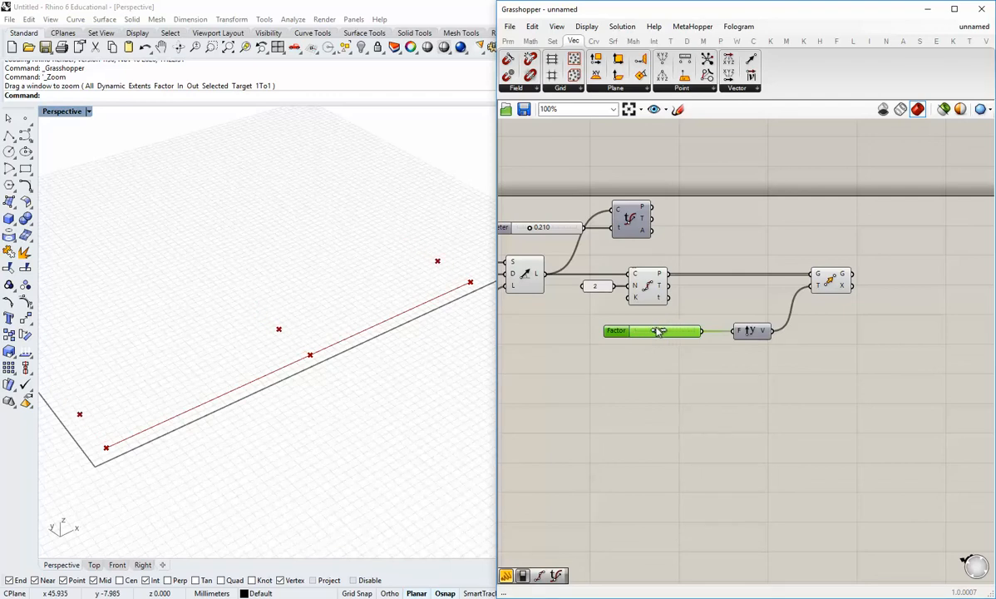
pyautogui.moveTo(283, 398); pyautogui.dragTo(378, 395, button='right')
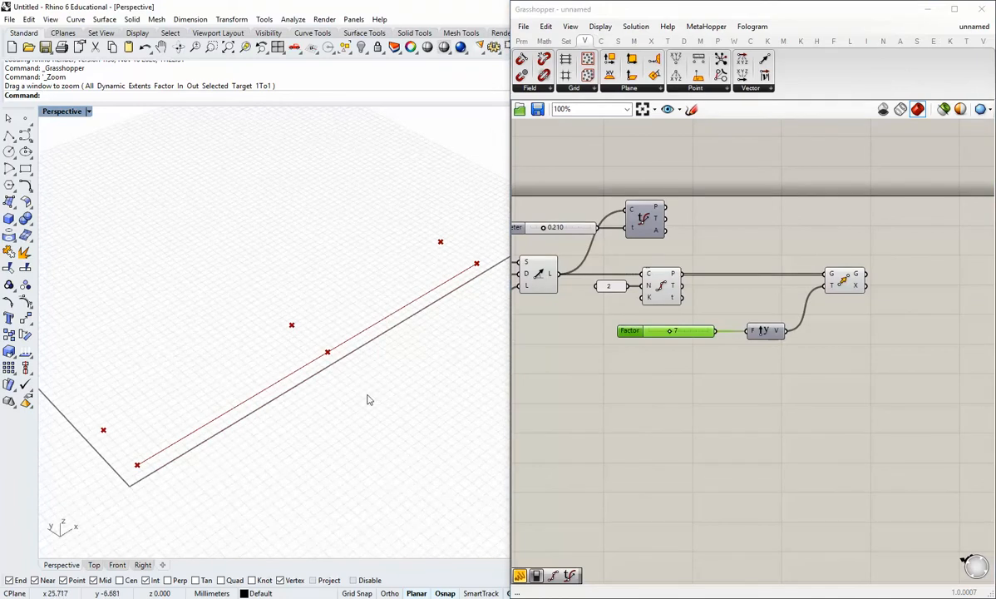
pyautogui.moveTo(221, 391); pyautogui.dragTo(297, 372, button='right')
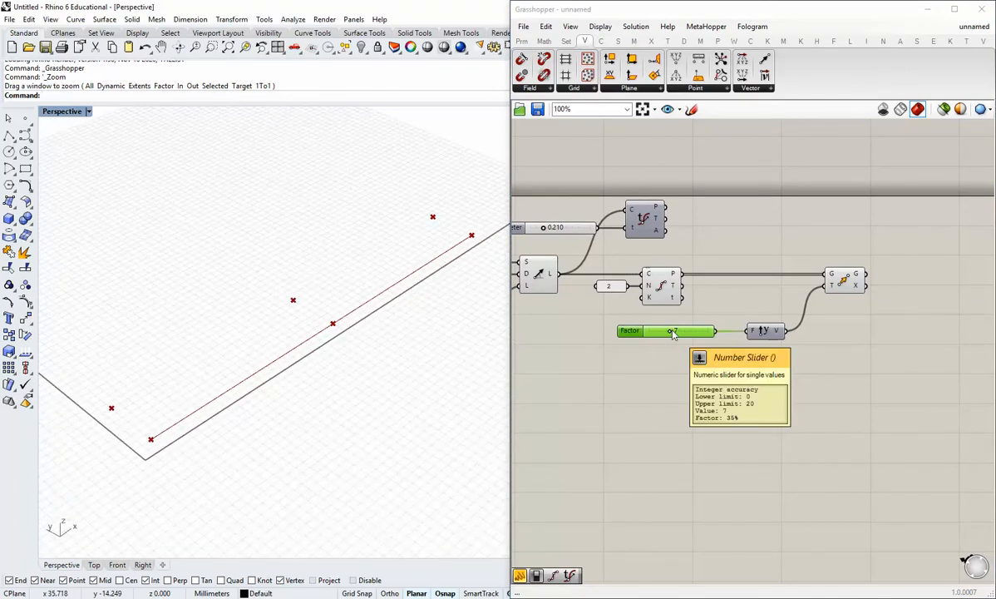
pyautogui.moveTo(672, 332); pyautogui.dragTo(678, 333)
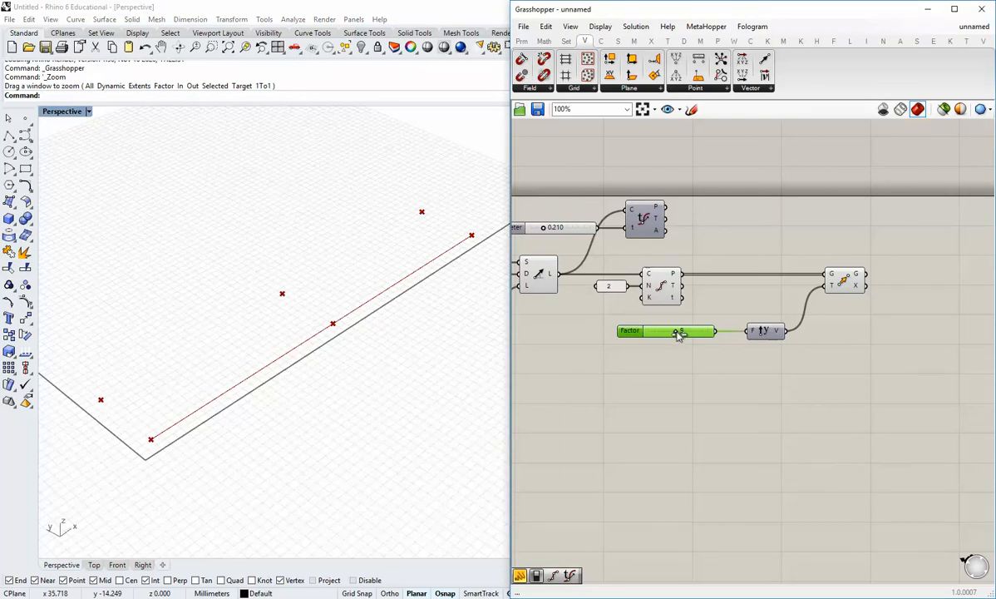
pyautogui.click(682, 360)
pyautogui.moveTo(722, 375); pyautogui.dragTo(670, 376, button='right')
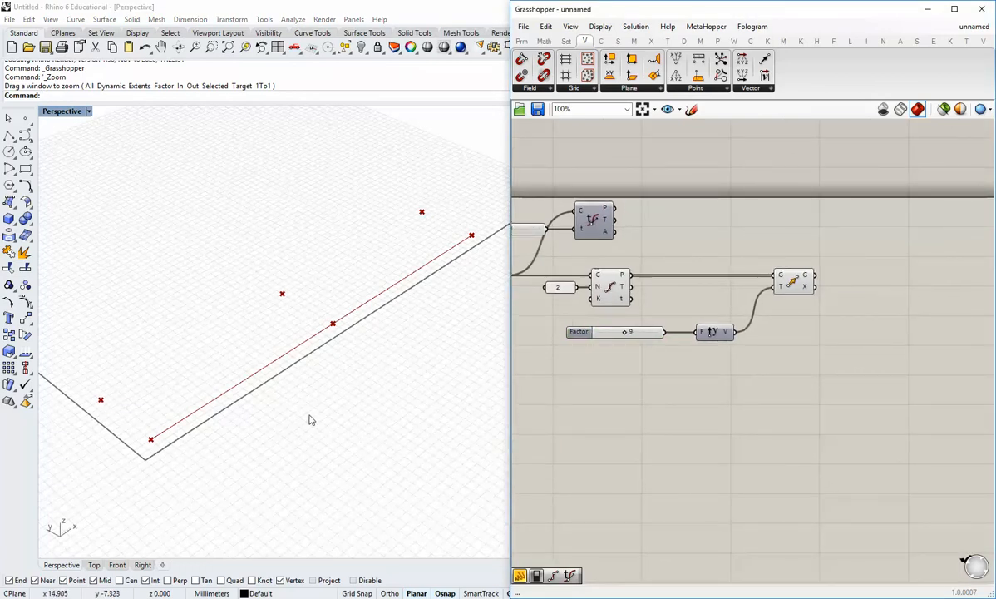
# Step: Duplicate the Move component with its wires just below the original and nudge Unit Y toward its slider
pyautogui.moveTo(690, 344); pyautogui.dragTo(662, 334, button='right')
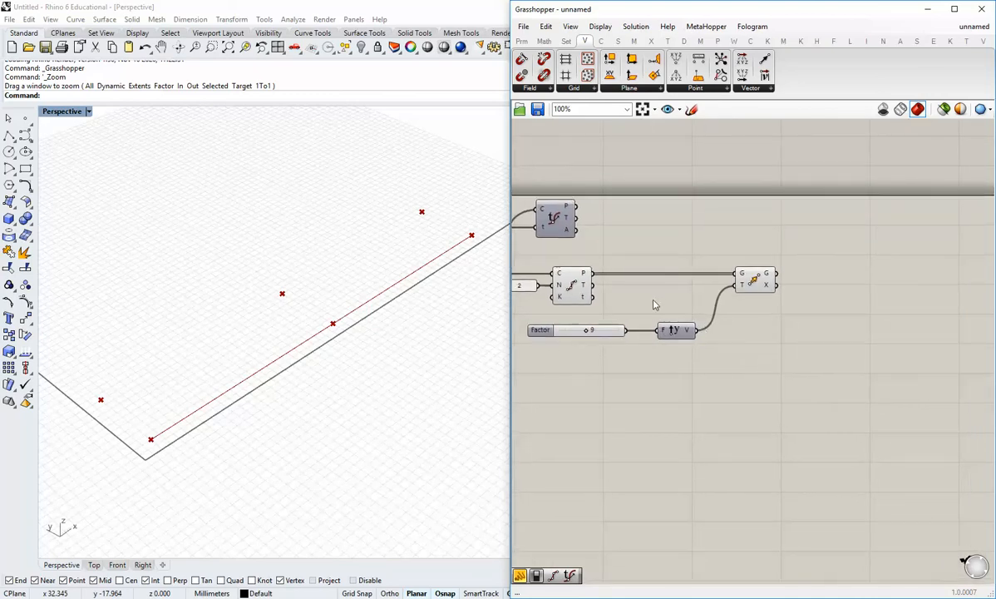
pyautogui.click(756, 287)
pyautogui.keyDown('alt'); pyautogui.moveTo(755, 286); pyautogui.dragTo(777, 326); pyautogui.keyUp('alt')
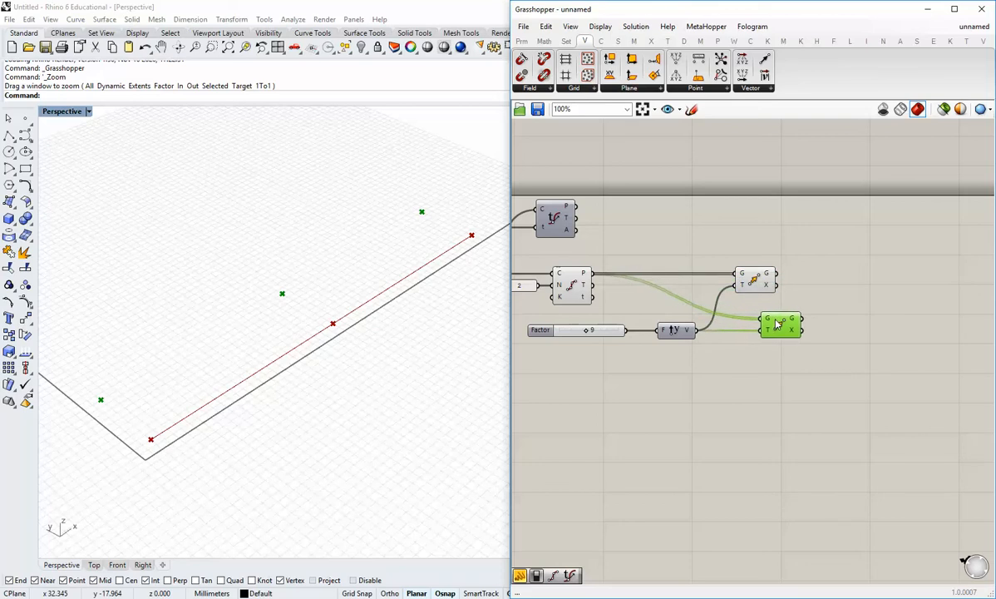
pyautogui.moveTo(687, 333); pyautogui.dragTo(677, 333)
pyautogui.click(678, 356)
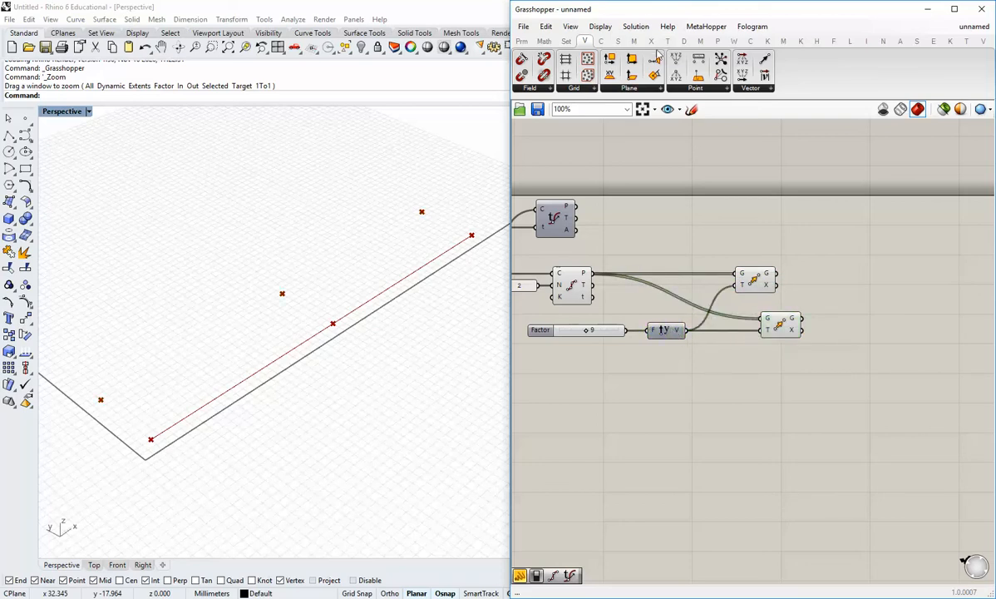
# Step: Insert a Reverse vector component between Unit Y and the Motion input of the second Move
pyautogui.click(753, 88)
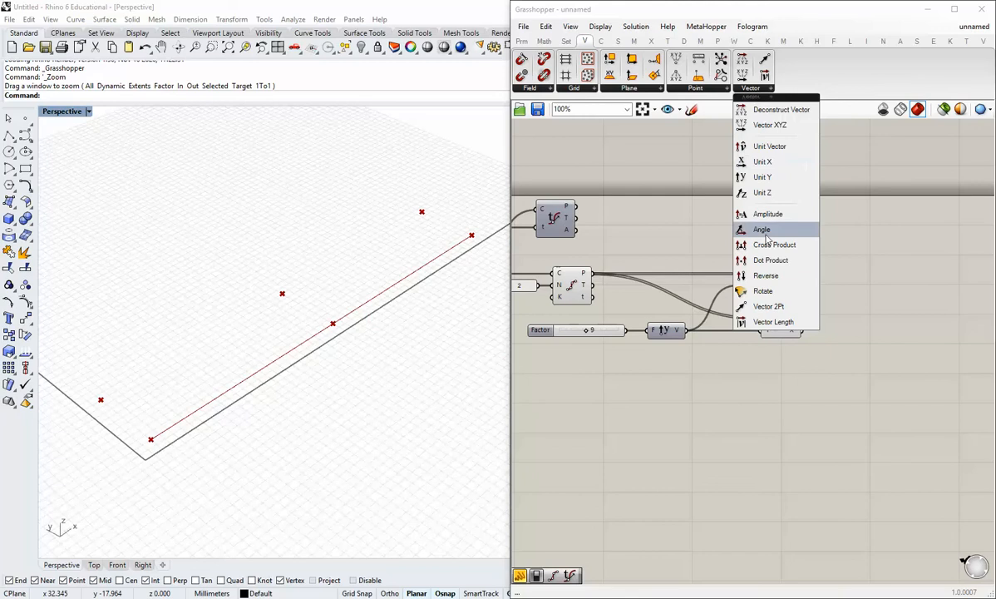
pyautogui.click(766, 276)
pyautogui.click(703, 363)
pyautogui.moveTo(687, 331); pyautogui.dragTo(797, 326)
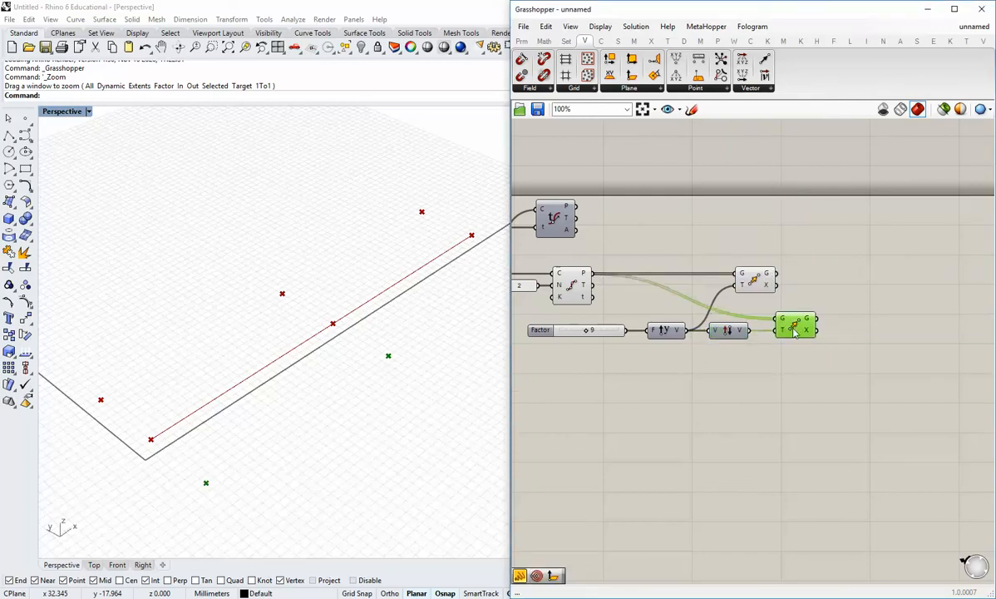
# Step: Set the Unit Y factor slider to 6
pyautogui.click(608, 346)
pyautogui.moveTo(589, 332)
pyautogui.mouseDown()
pyautogui.moveTo(600, 331)
pyautogui.moveTo(571, 334)
pyautogui.moveTo(597, 337)
pyautogui.mouseUp()
pyautogui.moveTo(579, 333)
pyautogui.mouseDown()
pyautogui.moveTo(562, 331)
pyautogui.moveTo(597, 333)
pyautogui.moveTo(568, 337)
pyautogui.moveTo(585, 334)
pyautogui.moveTo(580, 341)
pyautogui.mouseUp()
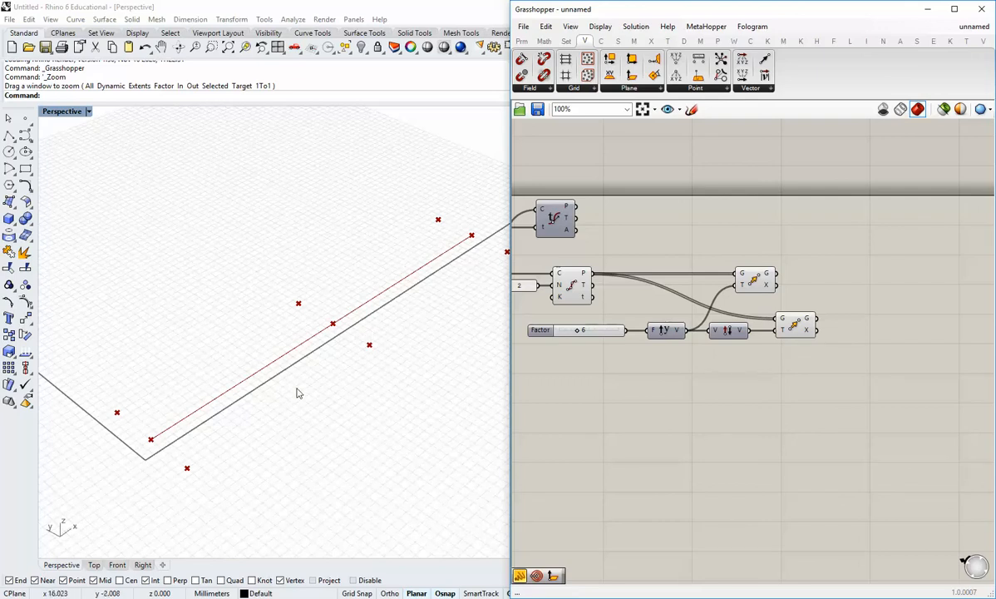
# Step: Make two copies of the factor slider and stack them directly below the original
pyautogui.scroll(2, 603, 338)
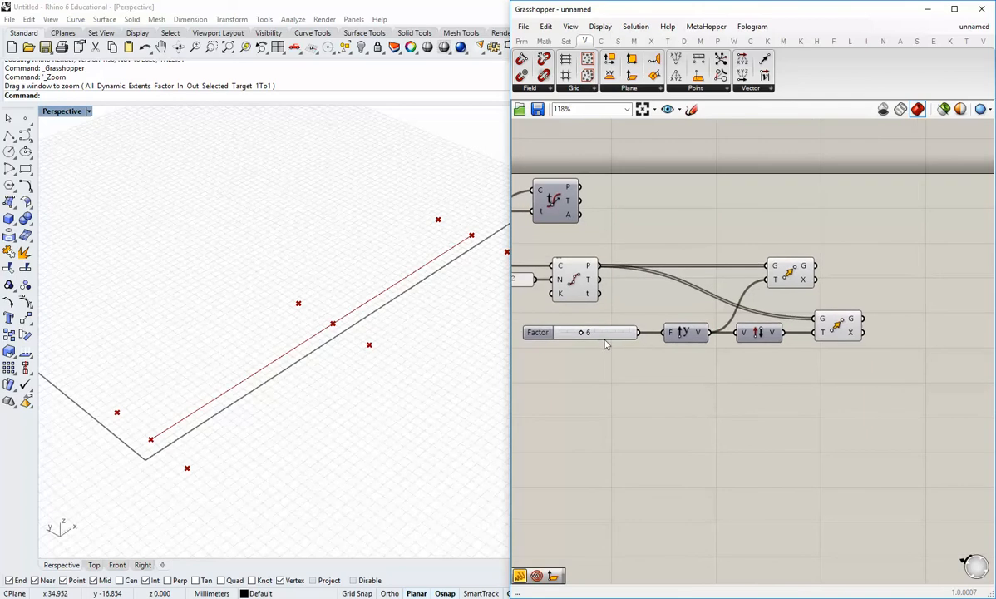
pyautogui.click(609, 335)
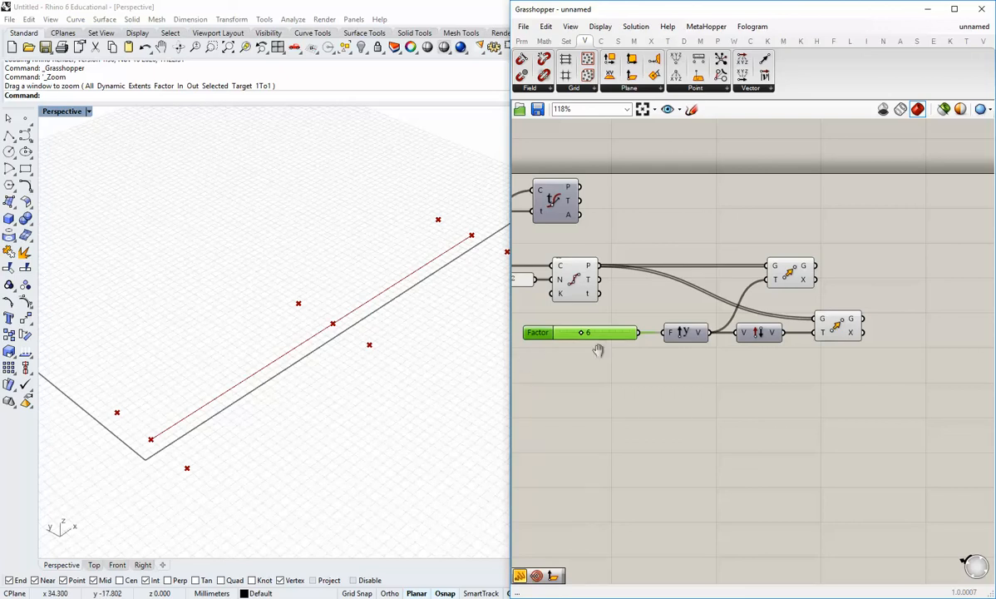
pyautogui.moveTo(598, 350); pyautogui.dragTo(588, 353, button='right')
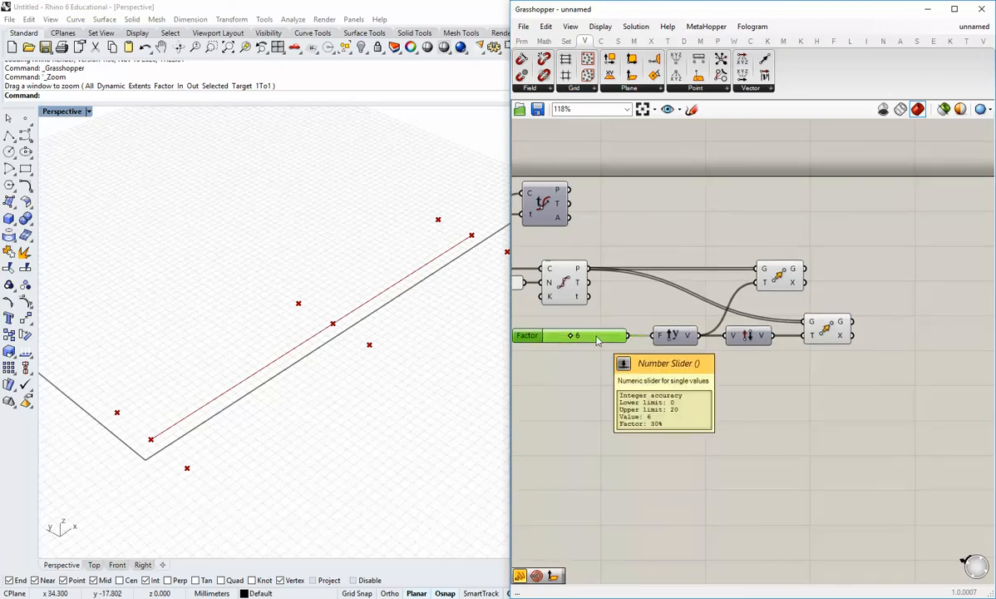
pyautogui.keyDown('alt'); pyautogui.moveTo(597, 341); pyautogui.dragTo(605, 379); pyautogui.keyUp('alt')
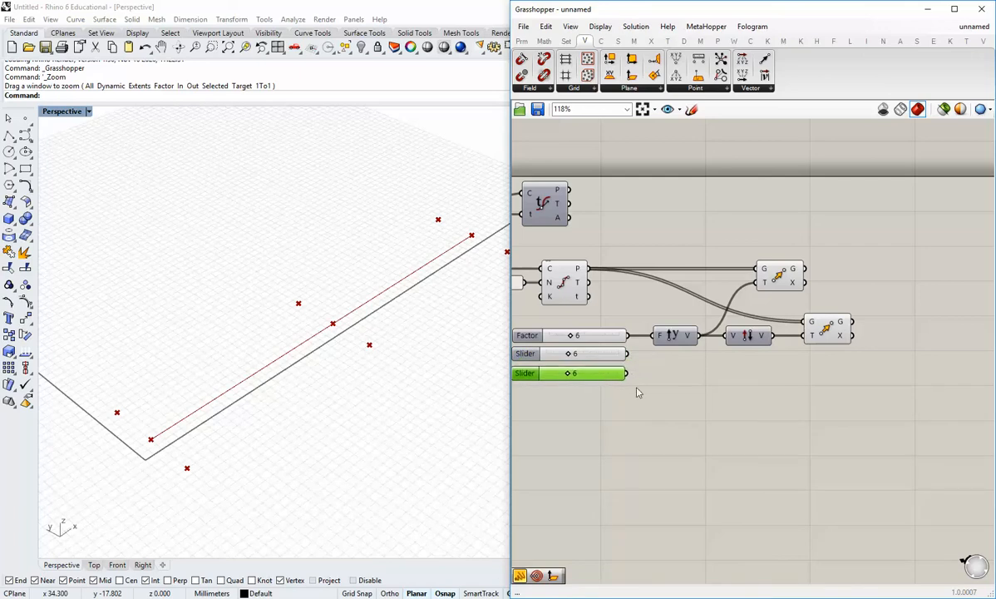
pyautogui.click(684, 377)
# Step: Add a Merge component below Unit Y and connect the three sliders to its D1, D2 and D3 inputs in order
pyautogui.scroll(-2, 684, 377)
pyautogui.click(567, 41)
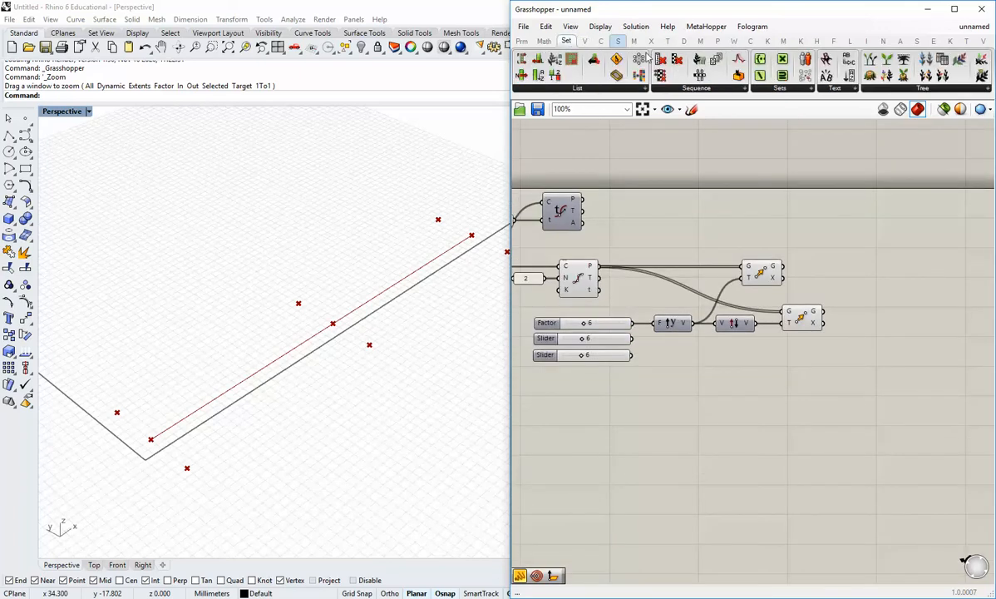
pyautogui.click(905, 89)
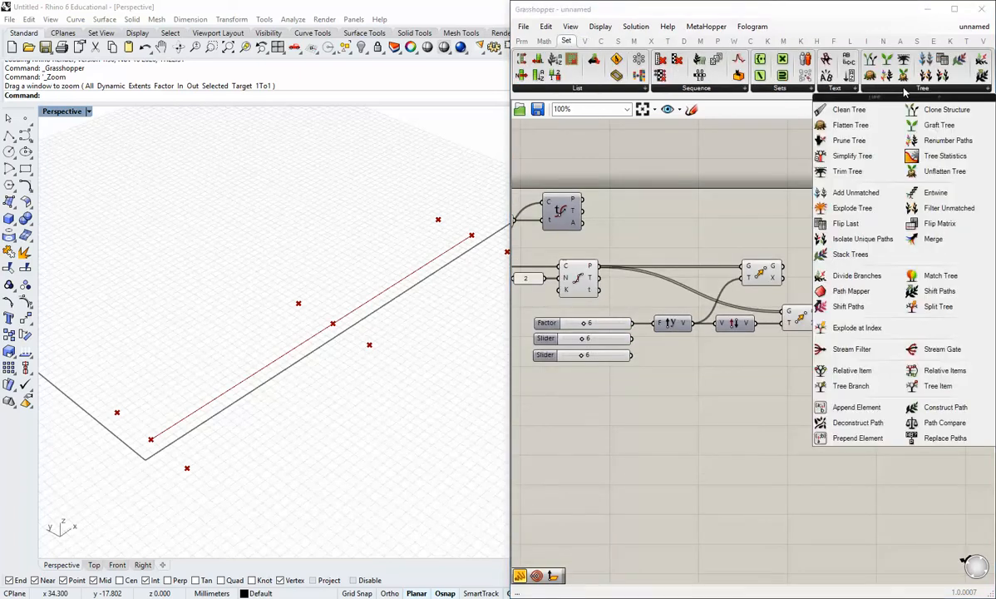
pyautogui.click(930, 238)
pyautogui.click(687, 384)
pyautogui.scroll(3, 641, 325)
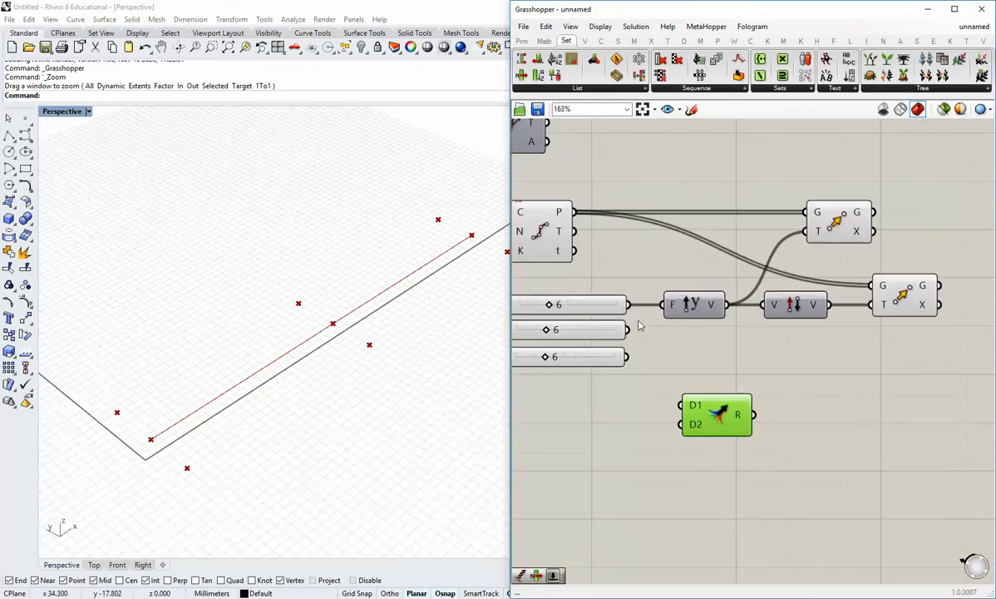
pyautogui.moveTo(630, 304); pyautogui.dragTo(681, 405)
pyautogui.moveTo(630, 329); pyautogui.dragTo(681, 424)
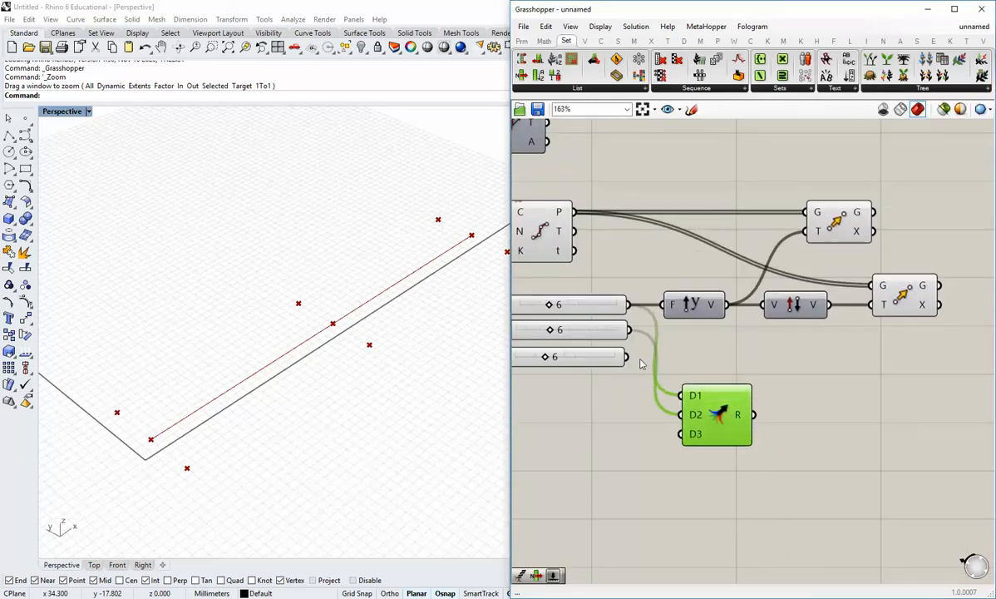
pyautogui.moveTo(627, 356); pyautogui.dragTo(716, 397)
pyautogui.scroll(3, 707, 439)
pyautogui.scroll(-4, 704, 447)
pyautogui.click(759, 391)
# Step: Shift Unit Y, Reverse and both Move components away from the sliders, and place Merge beside the three sliders
pyautogui.moveTo(923, 349); pyautogui.dragTo(910, 367, button='right')
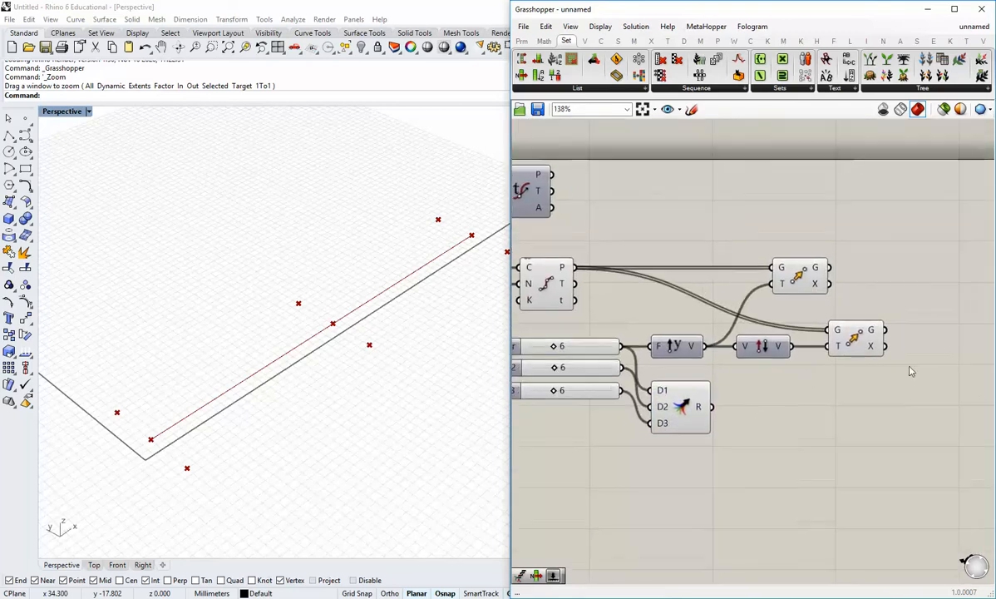
pyautogui.moveTo(909, 371); pyautogui.dragTo(663, 264)
pyautogui.moveTo(678, 346); pyautogui.dragTo(780, 346)
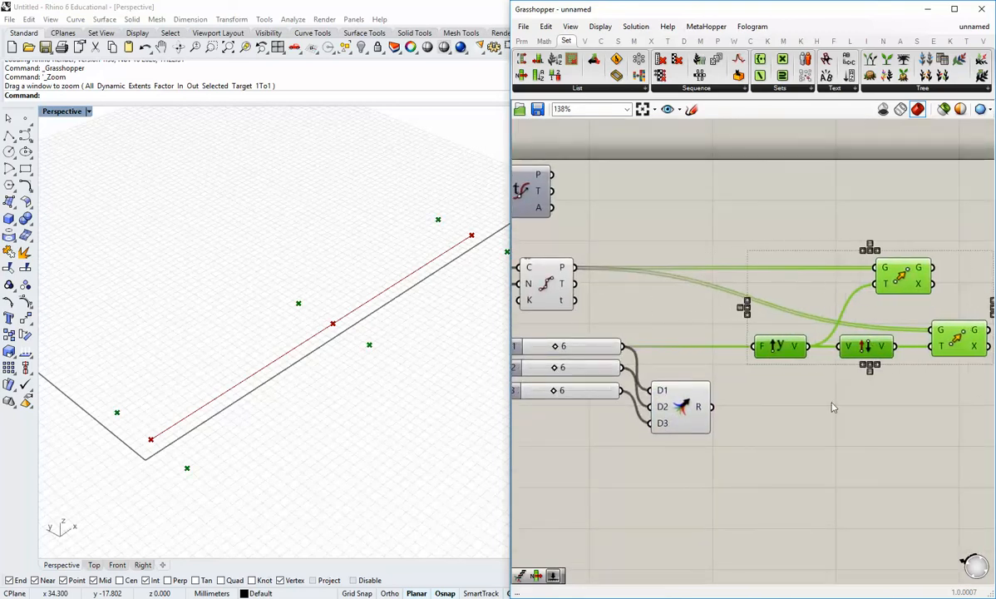
pyautogui.click(833, 408)
pyautogui.moveTo(683, 428); pyautogui.dragTo(689, 405)
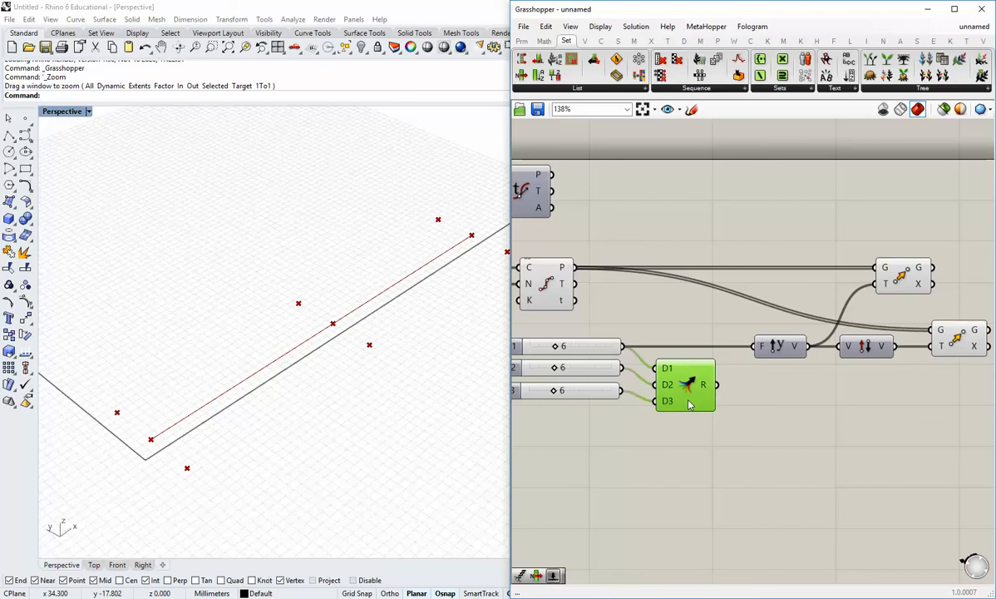
pyautogui.click(731, 403)
# Step: Connect Merge's Result to the Factor input of Unit Y, replacing the slider wire, and center Merge on the sliders
pyautogui.moveTo(756, 388); pyautogui.dragTo(731, 394, button='right')
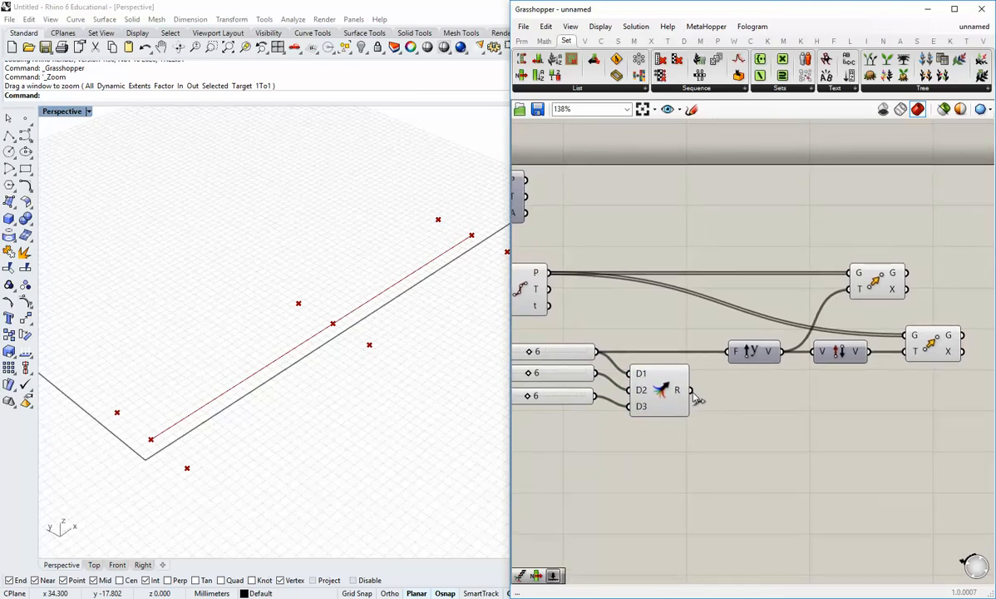
pyautogui.moveTo(691, 390); pyautogui.dragTo(722, 366)
pyautogui.moveTo(675, 404); pyautogui.dragTo(667, 391)
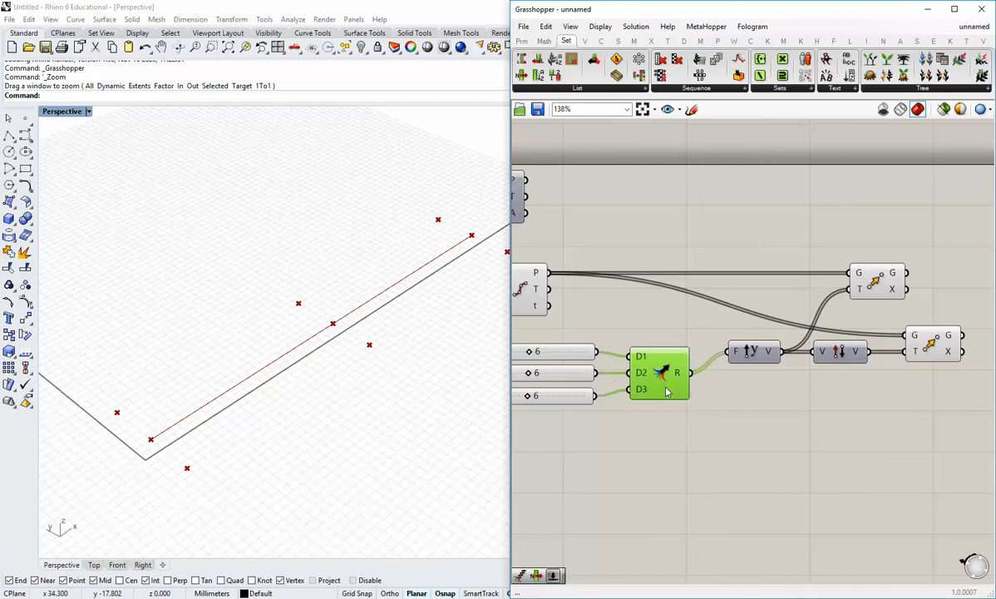
pyautogui.click(678, 431)
pyautogui.moveTo(719, 375); pyautogui.dragTo(721, 380, button='right')
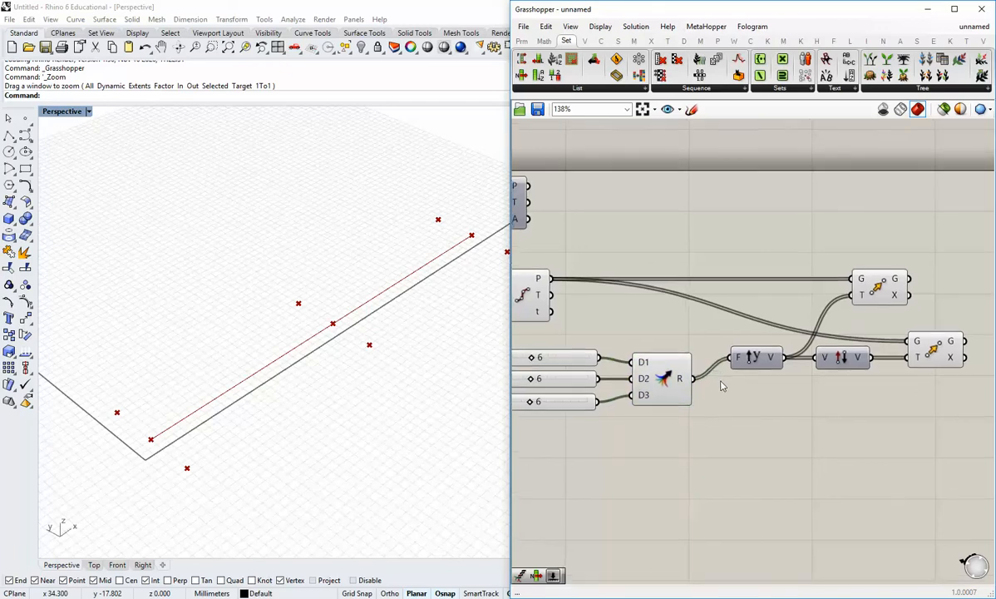
# Step: Select both Move components and align them along their right edges
pyautogui.moveTo(681, 383)
pyautogui.moveTo(861, 296)
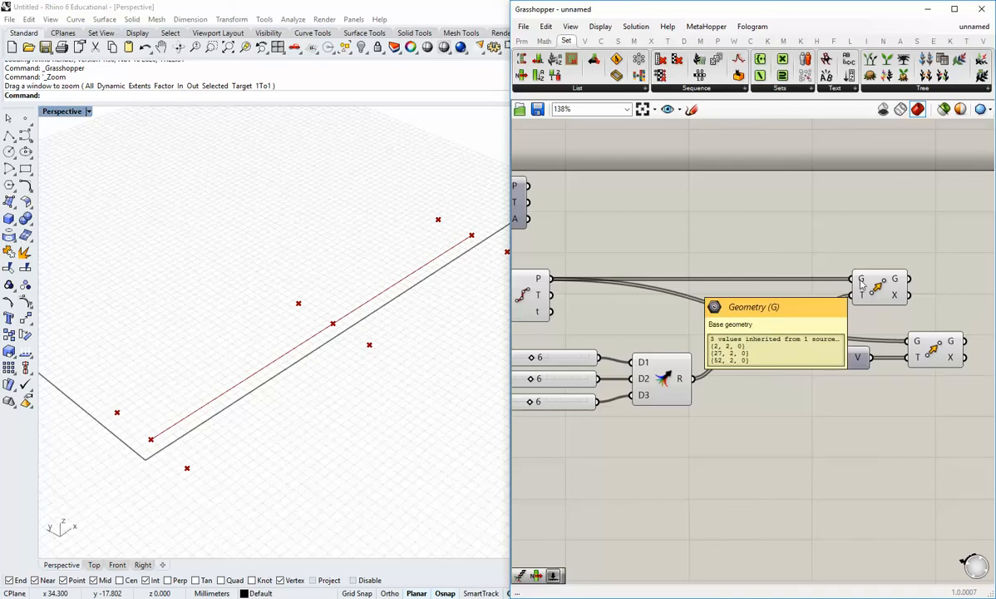
pyautogui.moveTo(955, 331); pyautogui.dragTo(882, 341, button='right')
pyautogui.moveTo(912, 377); pyautogui.dragTo(864, 345)
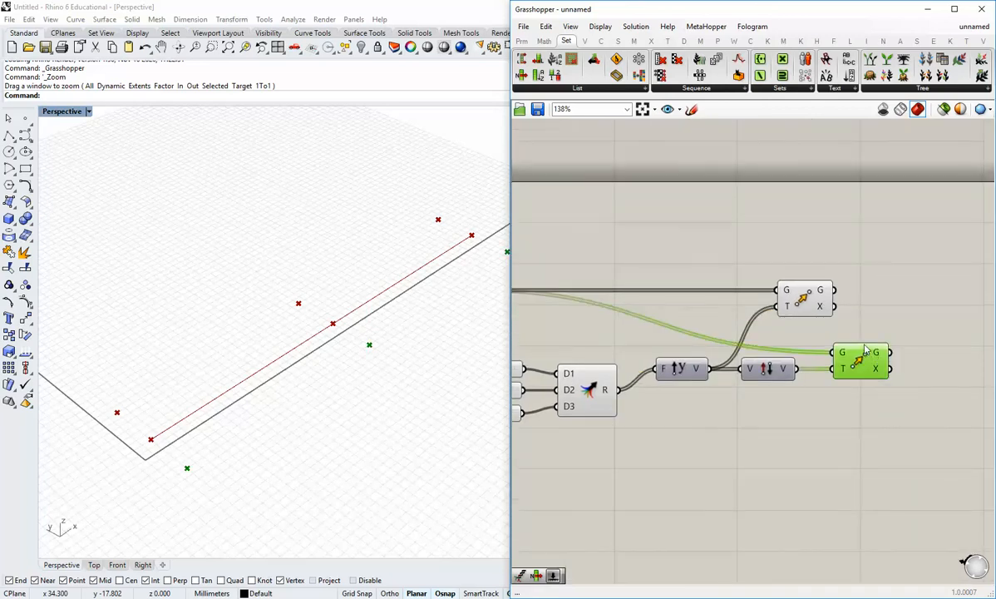
pyautogui.keyDown('shift'); pyautogui.click(818, 298); pyautogui.keyUp('shift')
pyautogui.click(841, 272)
pyautogui.click(899, 252)
# Step: Set the merged sliders to 7 for Data 1, 16 for Data 2 and 7 for Data 3
pyautogui.moveTo(693, 406); pyautogui.dragTo(828, 410, button='right')
pyautogui.scroll(3, 581, 396)
pyautogui.moveTo(586, 389); pyautogui.dragTo(642, 401)
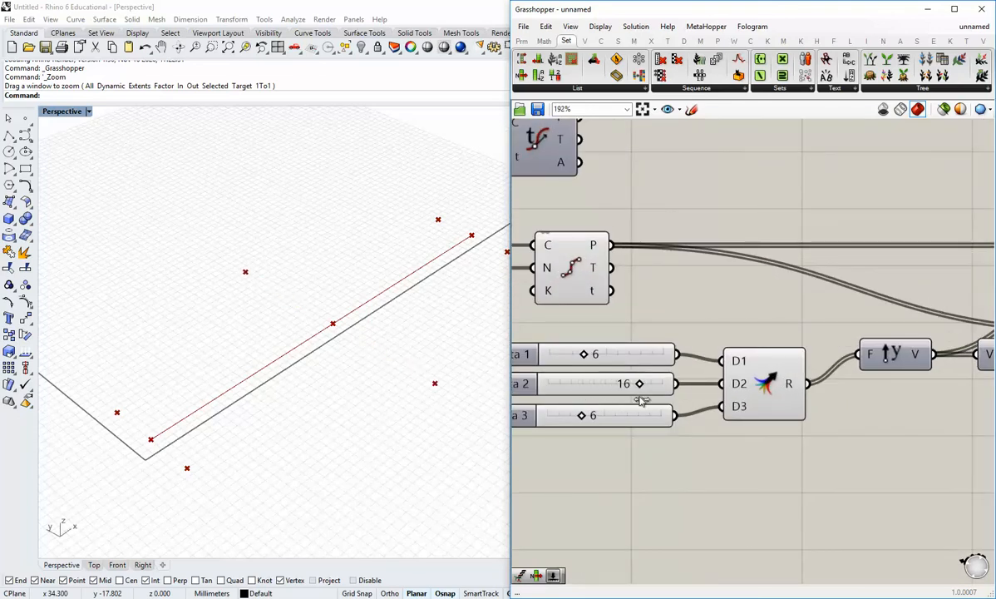
pyautogui.moveTo(586, 419)
pyautogui.mouseDown()
pyautogui.moveTo(575, 416)
pyautogui.moveTo(607, 418)
pyautogui.moveTo(589, 423)
pyautogui.mouseUp()
pyautogui.moveTo(584, 355); pyautogui.dragTo(589, 355)
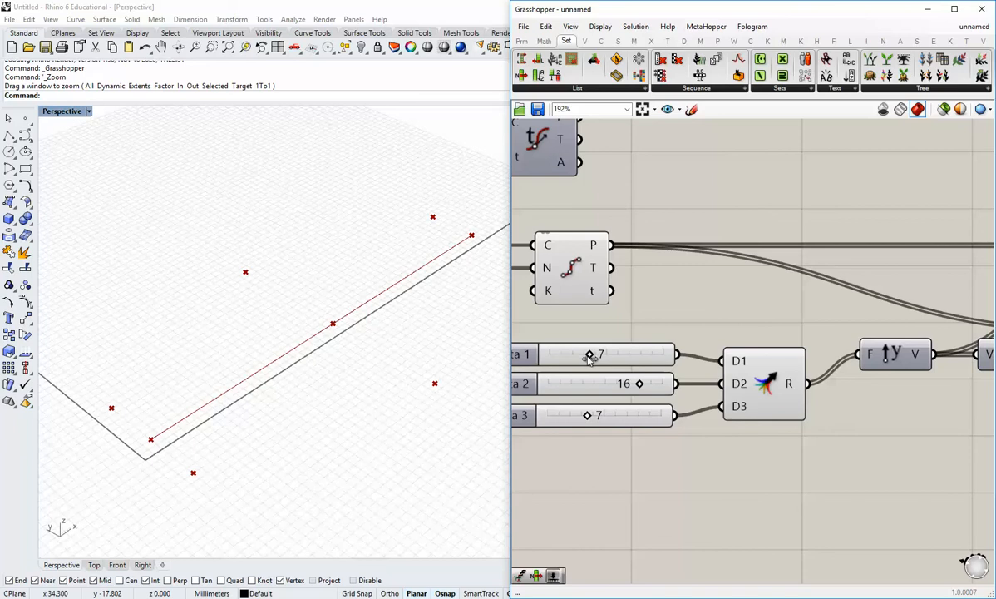
pyautogui.moveTo(344, 367); pyautogui.dragTo(399, 399, button='right')
# Step: Add an Arc SED component and place it after the two Move components, level with the space between them
pyautogui.moveTo(769, 441); pyautogui.dragTo(737, 448, button='right')
pyautogui.scroll(-5, 737, 448)
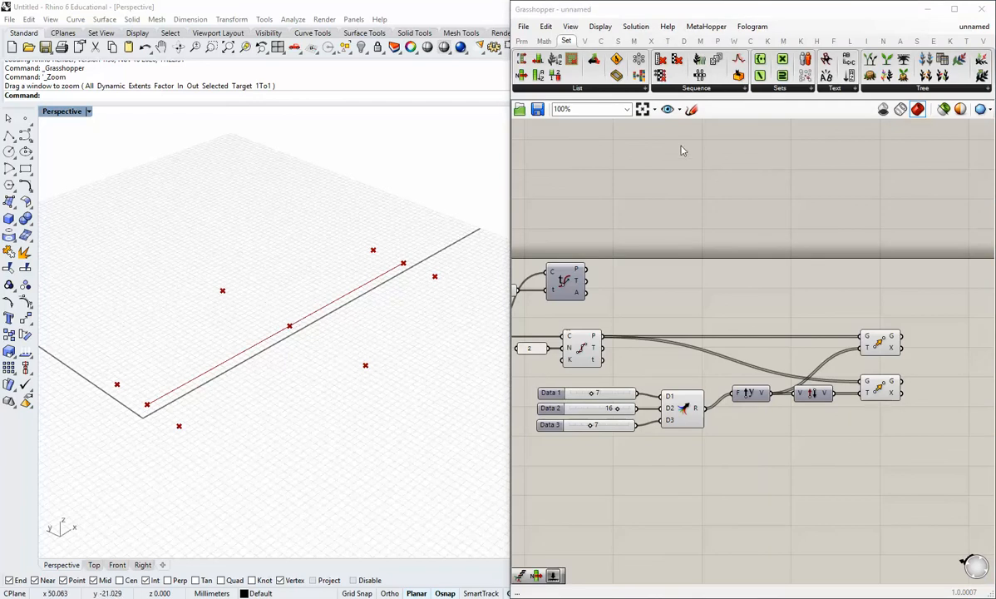
pyautogui.click(657, 161)
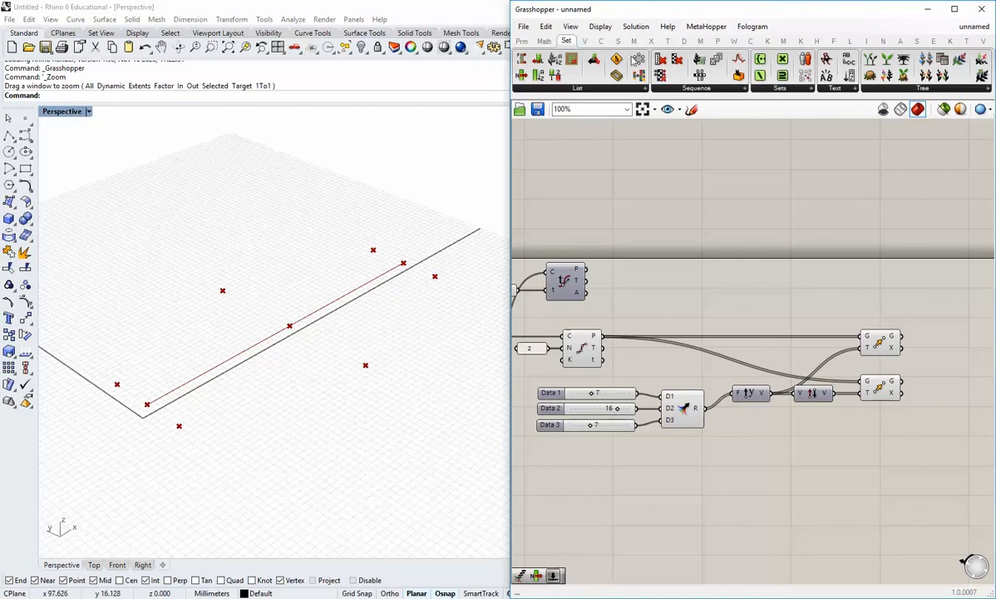
pyautogui.click(600, 41)
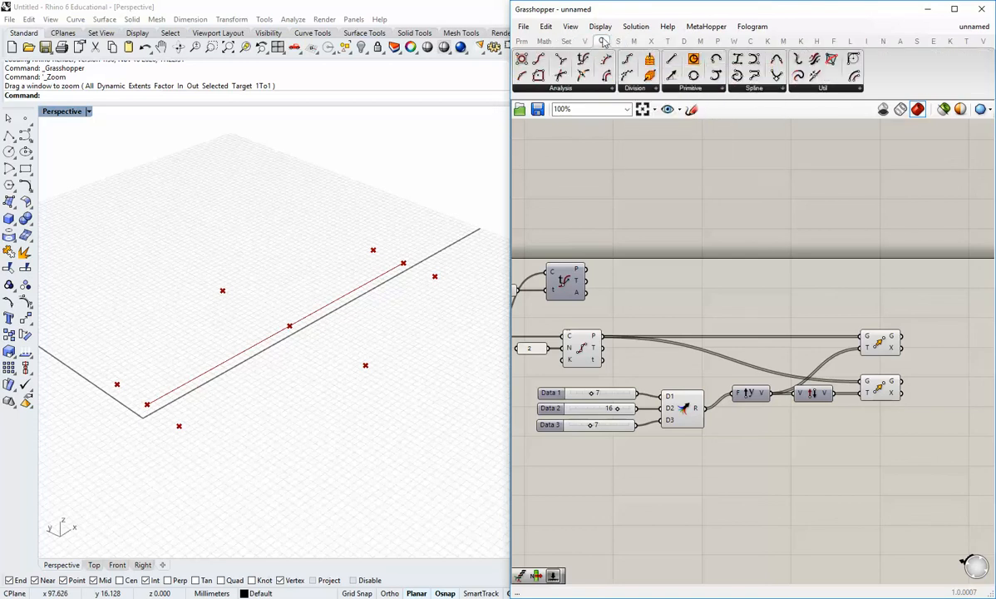
pyautogui.click(676, 90)
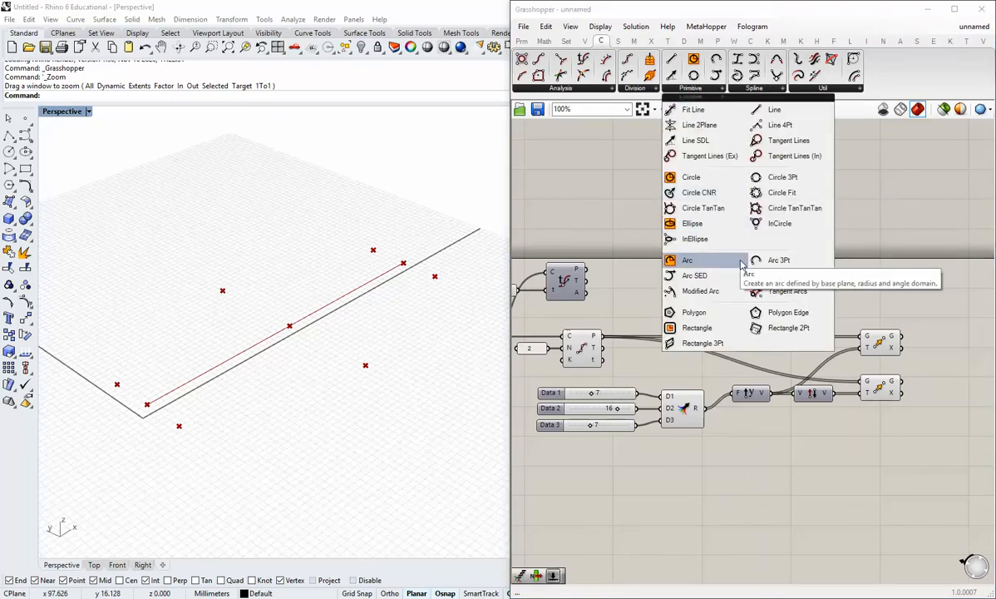
pyautogui.click(696, 276)
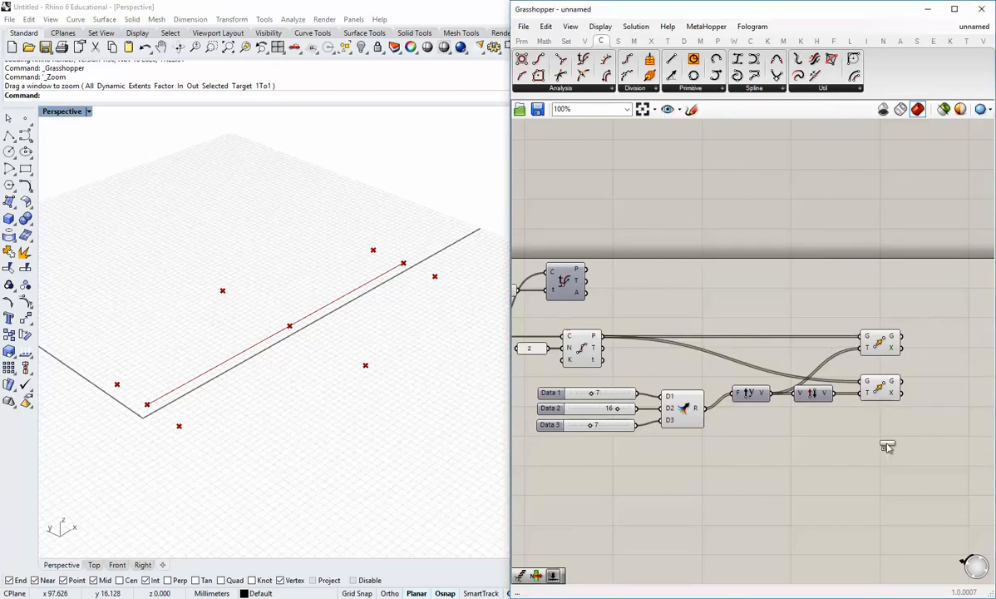
pyautogui.click(844, 424)
pyautogui.scroll(-2, 832, 433)
pyautogui.moveTo(784, 464); pyautogui.dragTo(705, 406, button='right')
pyautogui.moveTo(678, 398); pyautogui.dragTo(742, 347)
pyautogui.scroll(2, 745, 348)
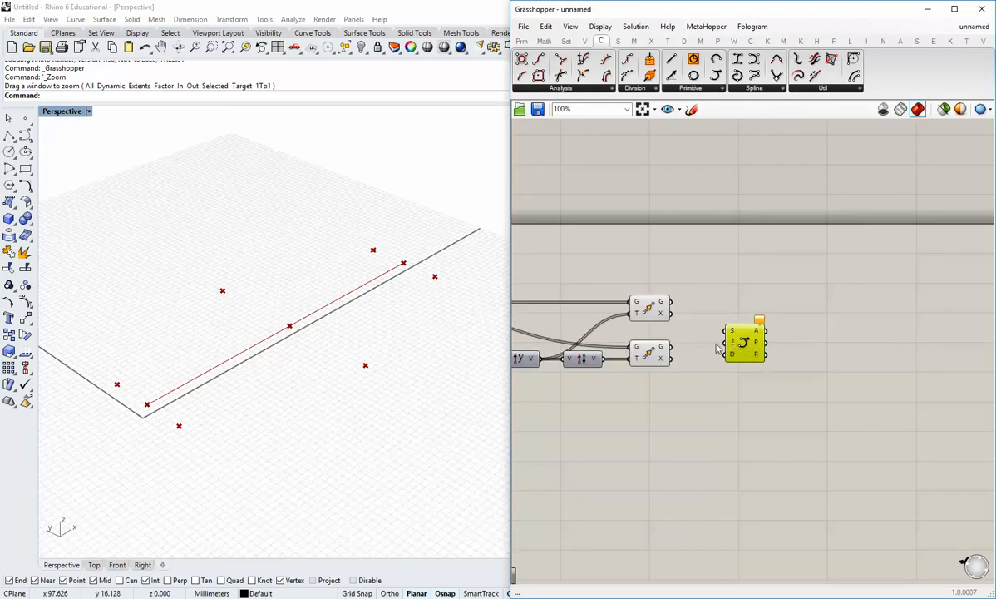
# Step: Connect the lower Move's Geometry output to the Arc SED's Start input and the upper Move's Geometry output to its End input
pyautogui.click(655, 343)
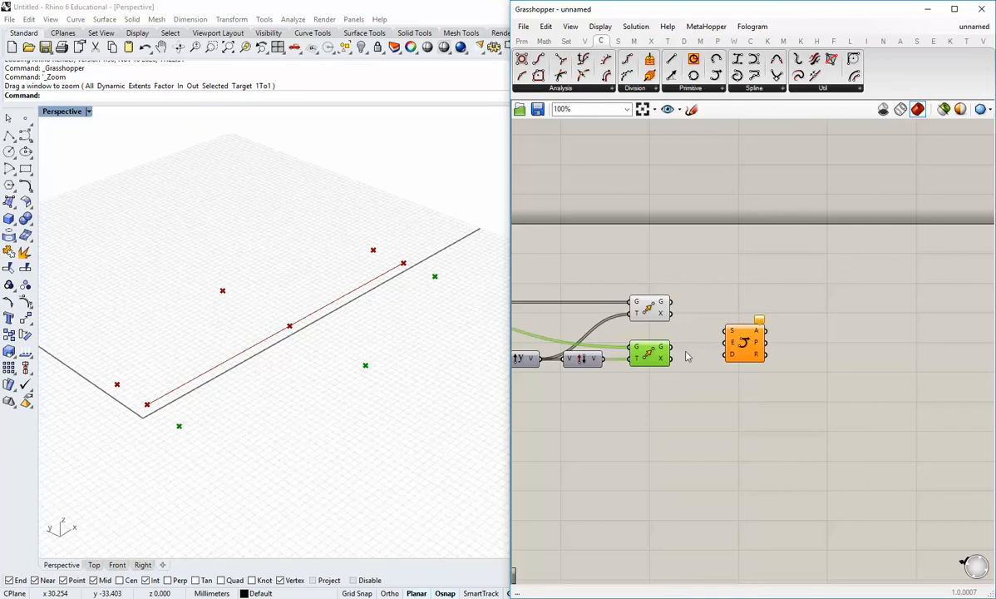
pyautogui.moveTo(676, 352); pyautogui.dragTo(729, 335)
pyautogui.moveTo(675, 313); pyautogui.dragTo(750, 341)
pyautogui.click(734, 379)
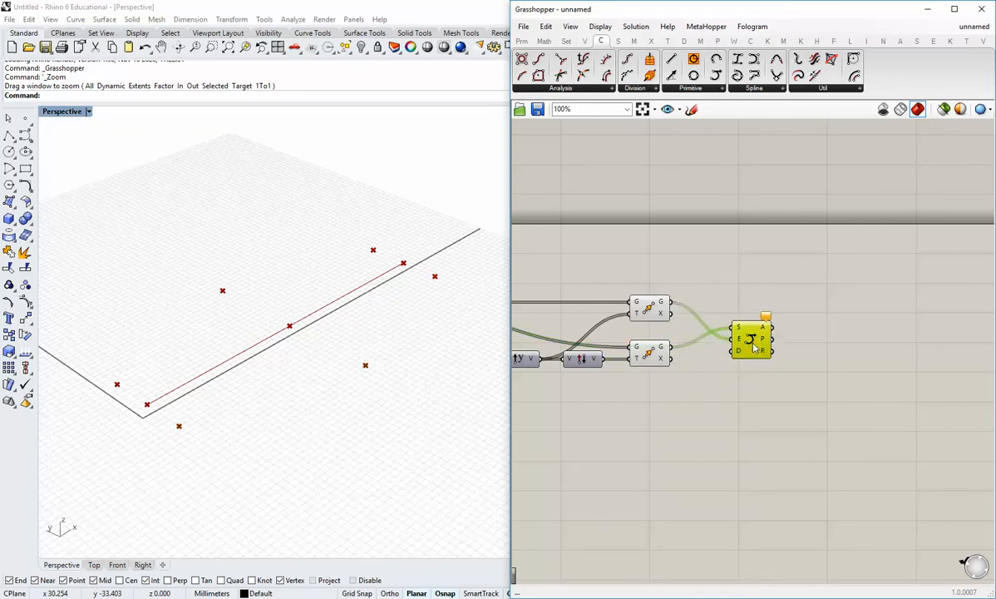
pyautogui.click(715, 384)
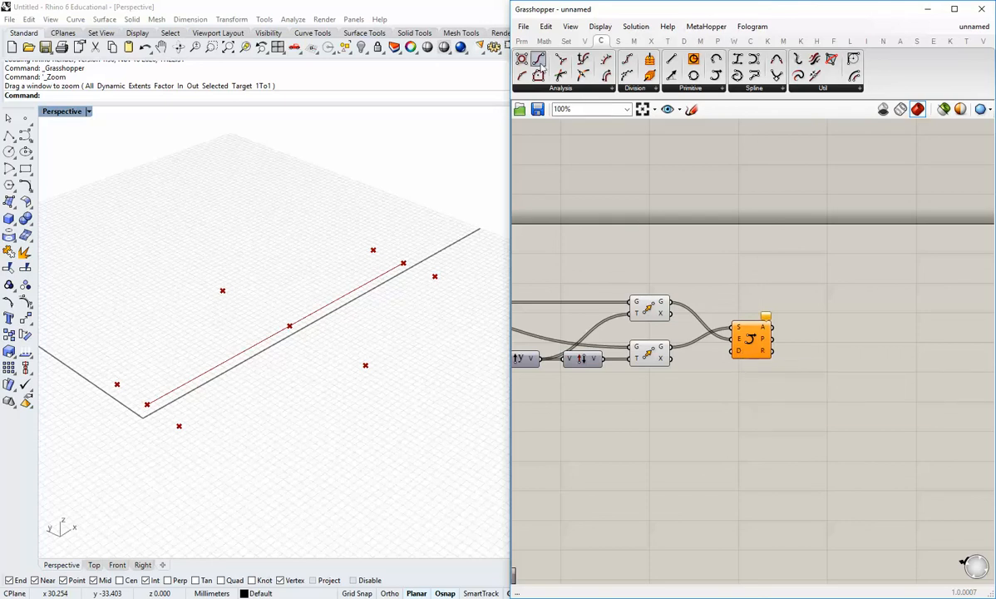
# Step: Add a Unit Z vector, connect it to the Arc SED's Direction input and inspect the arcs in the Perspective view
pyautogui.click(584, 41)
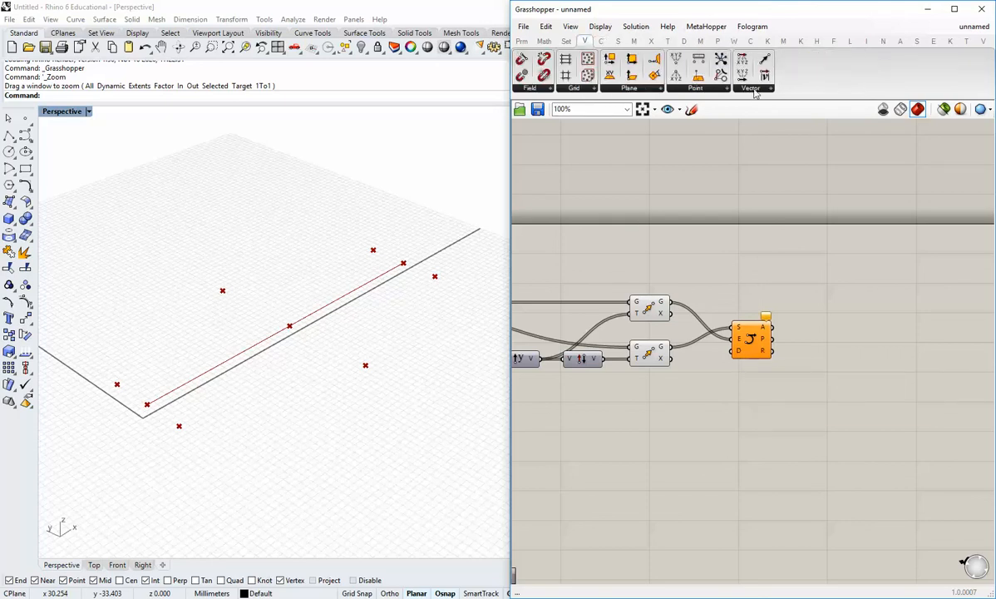
pyautogui.click(706, 88)
pyautogui.moveTo(724, 182); pyautogui.dragTo(735, 350)
pyautogui.moveTo(302, 365); pyautogui.dragTo(379, 371, button='right')
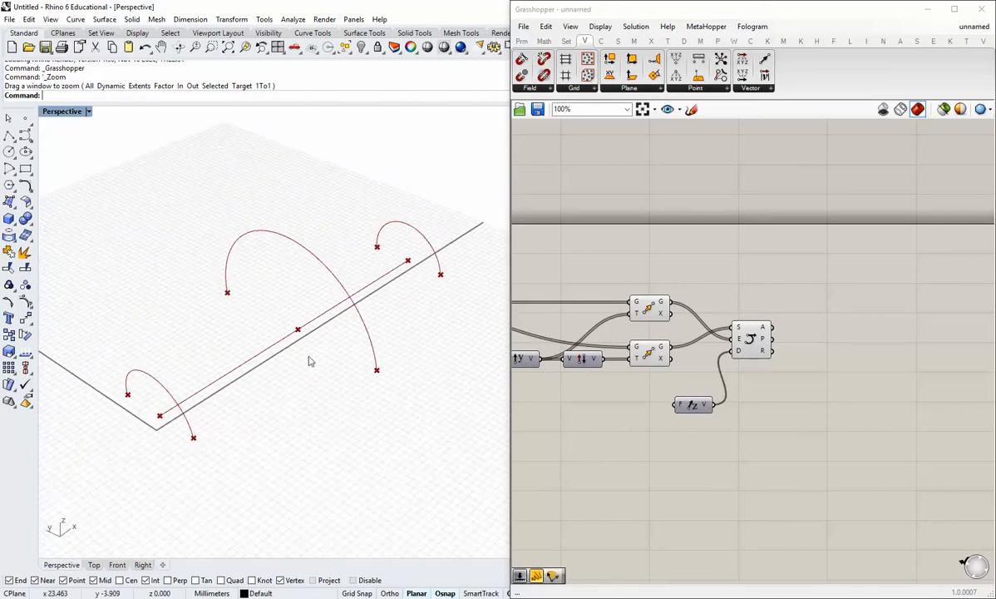
pyautogui.moveTo(209, 360); pyautogui.dragTo(229, 381, button='right')
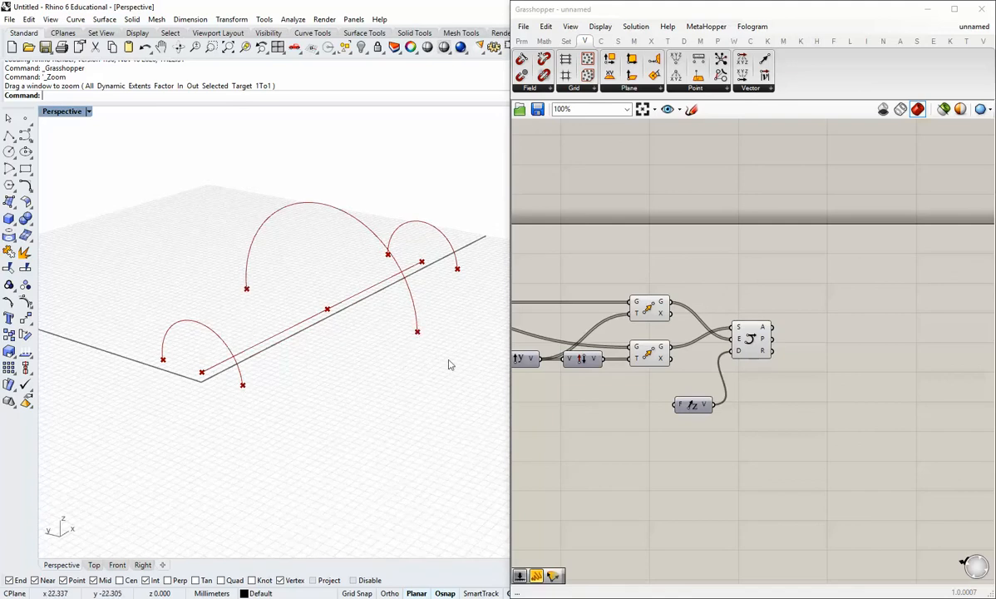
pyautogui.keyDown('shift'); pyautogui.moveTo(342, 313); pyautogui.dragTo(330, 336, button='right'); pyautogui.keyUp('shift')
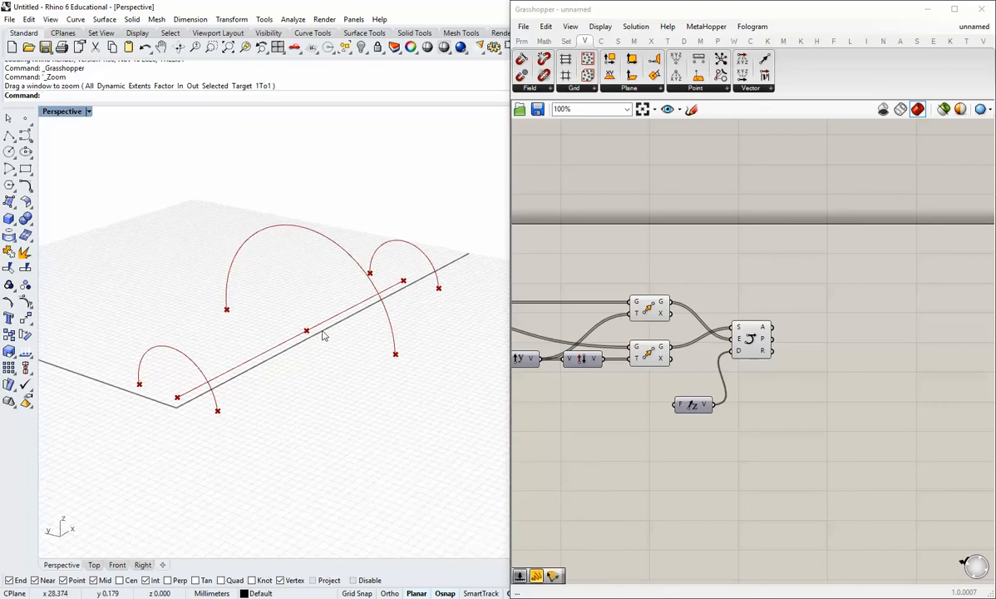
# Step: Move the Arc SED component up so its End input lines up with the upper Move's Geometry output
pyautogui.moveTo(702, 410); pyautogui.dragTo(685, 396)
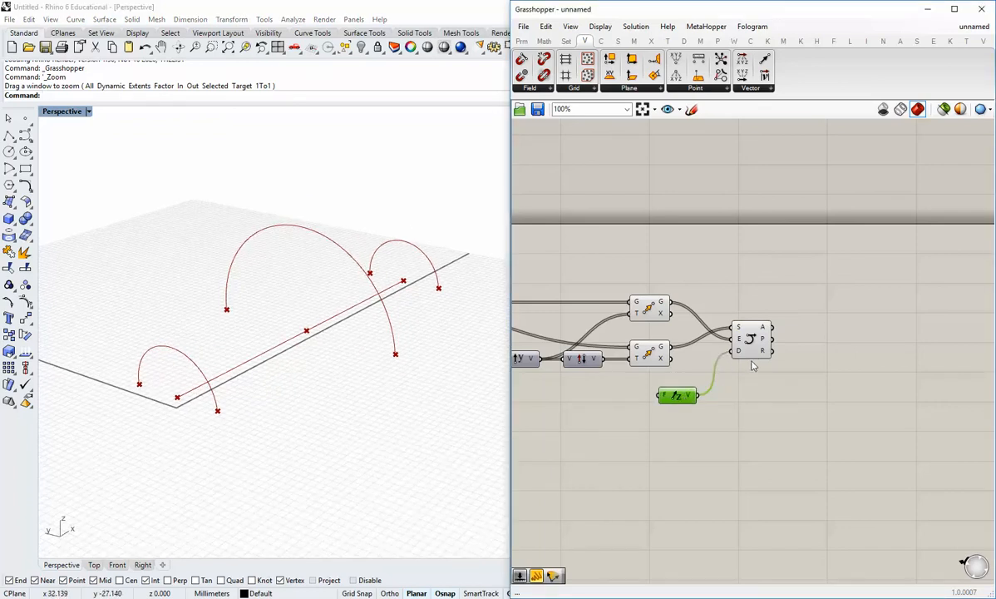
pyautogui.moveTo(754, 360); pyautogui.dragTo(707, 374, button='right')
pyautogui.moveTo(706, 363); pyautogui.dragTo(748, 327)
pyautogui.click(707, 350)
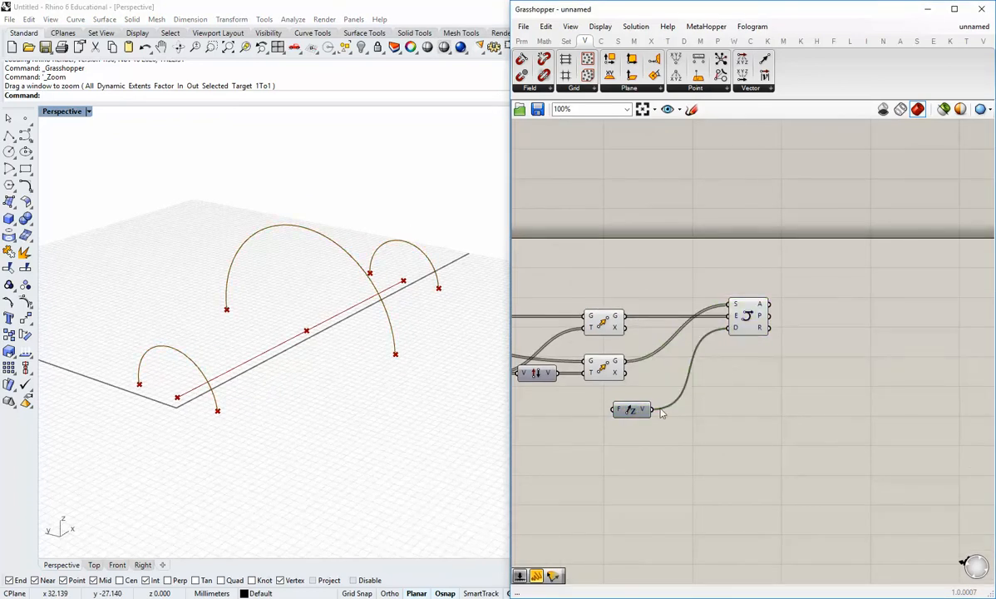
# Step: Reposition the Unit Z component just below the Arc SED and check its output vector
pyautogui.moveTo(632, 409); pyautogui.dragTo(713, 401)
pyautogui.click(710, 347)
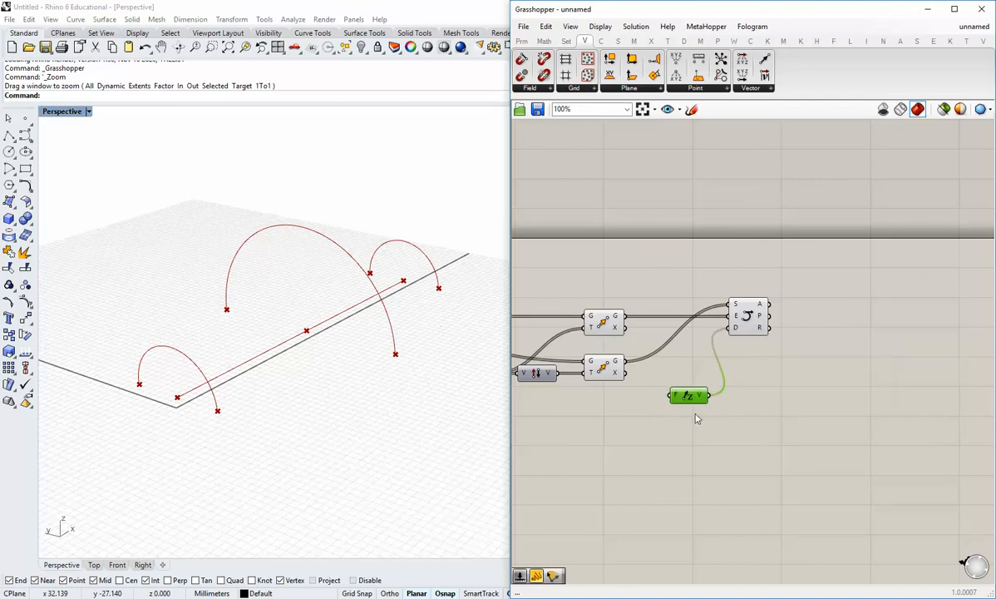
pyautogui.moveTo(689, 399); pyautogui.dragTo(642, 409)
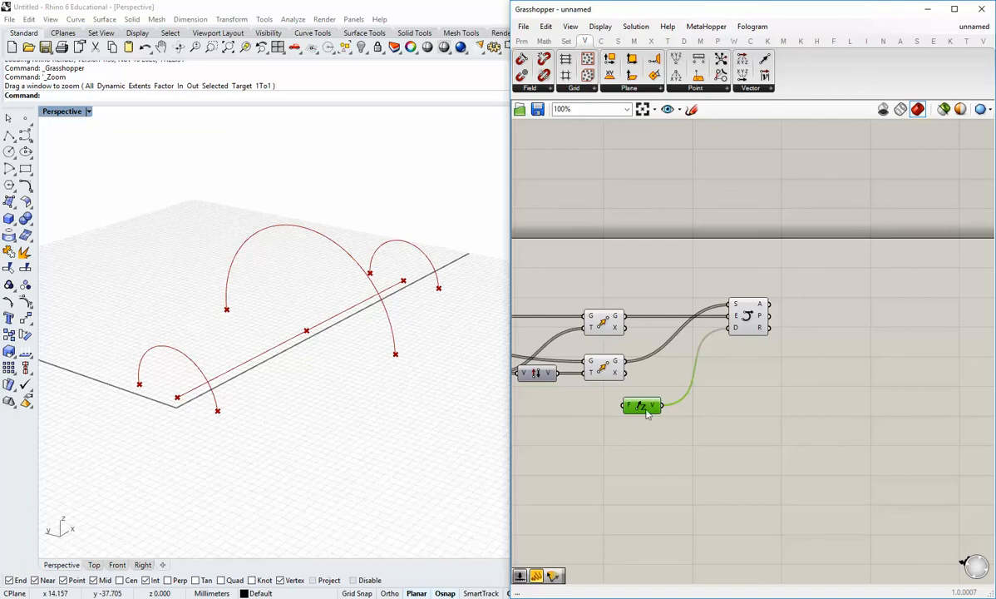
pyautogui.moveTo(648, 413); pyautogui.dragTo(614, 412)
pyautogui.click(617, 452)
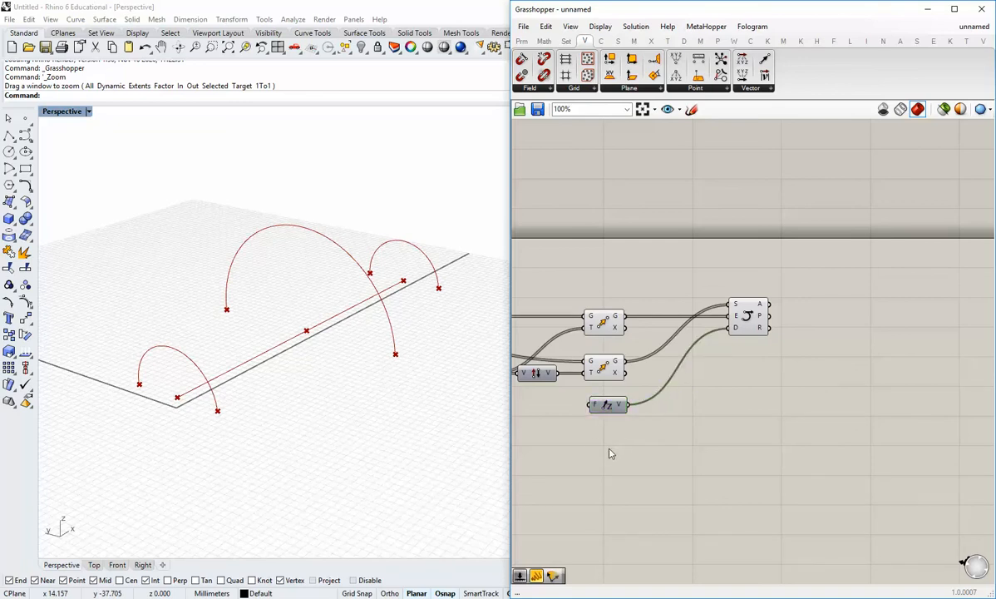
pyautogui.moveTo(625, 405)
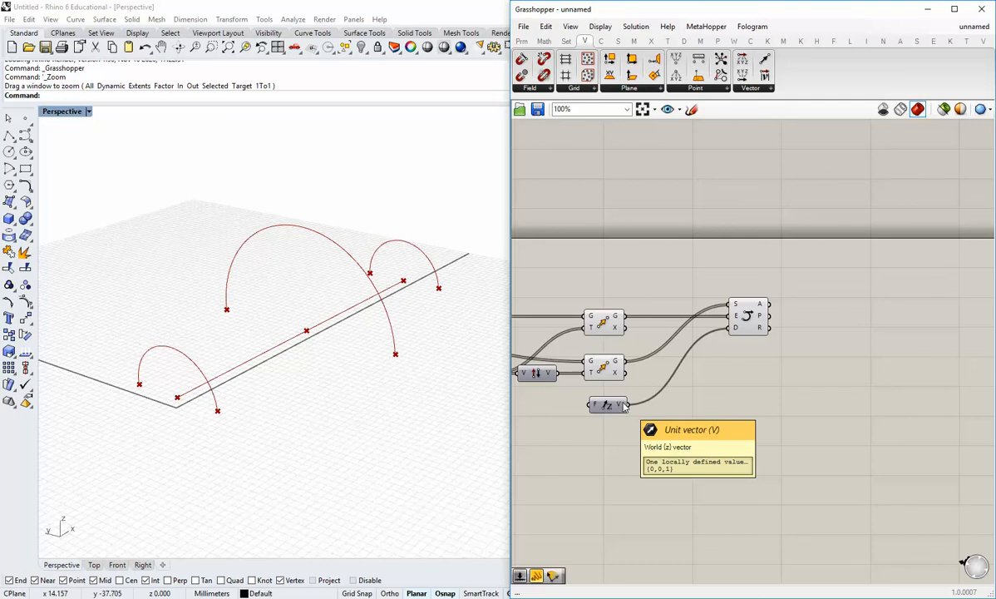
pyautogui.moveTo(607, 405); pyautogui.dragTo(697, 366)
pyautogui.click(672, 267)
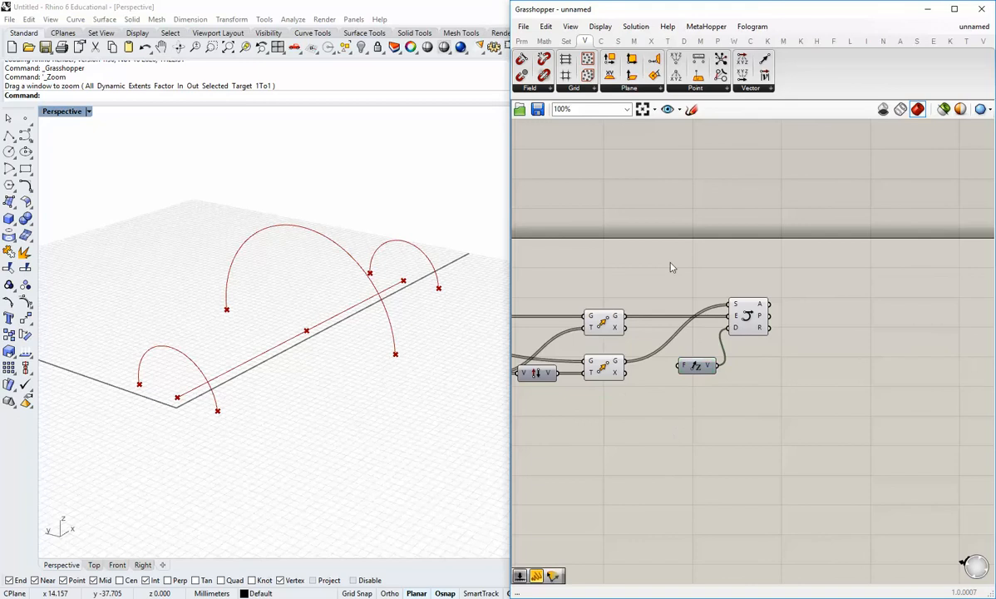
# Step: Add a Unit Y and a Unit X vector component, stacked below the lower Move component
pyautogui.click(750, 90)
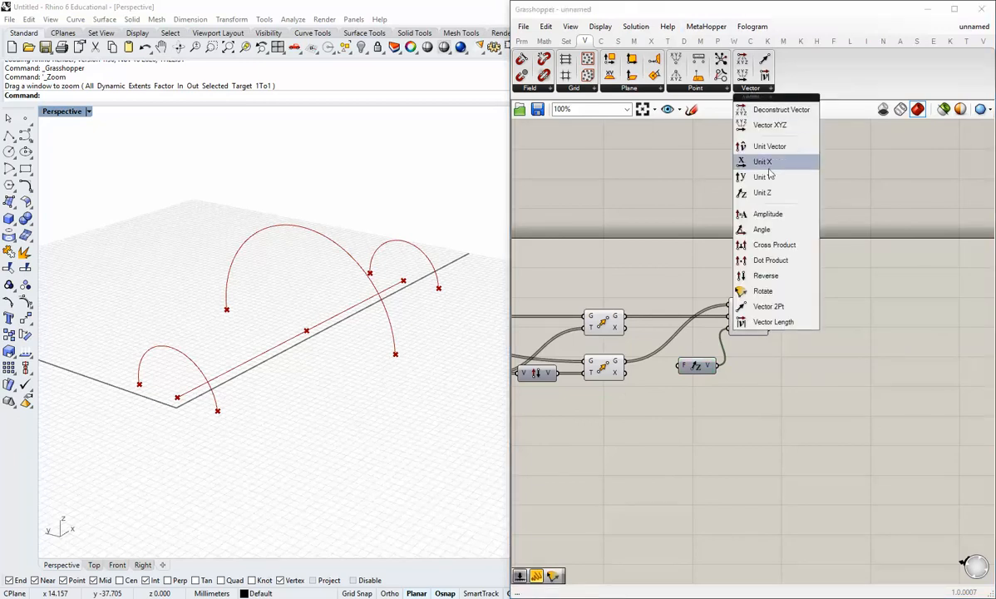
pyautogui.moveTo(763, 177); pyautogui.dragTo(621, 425)
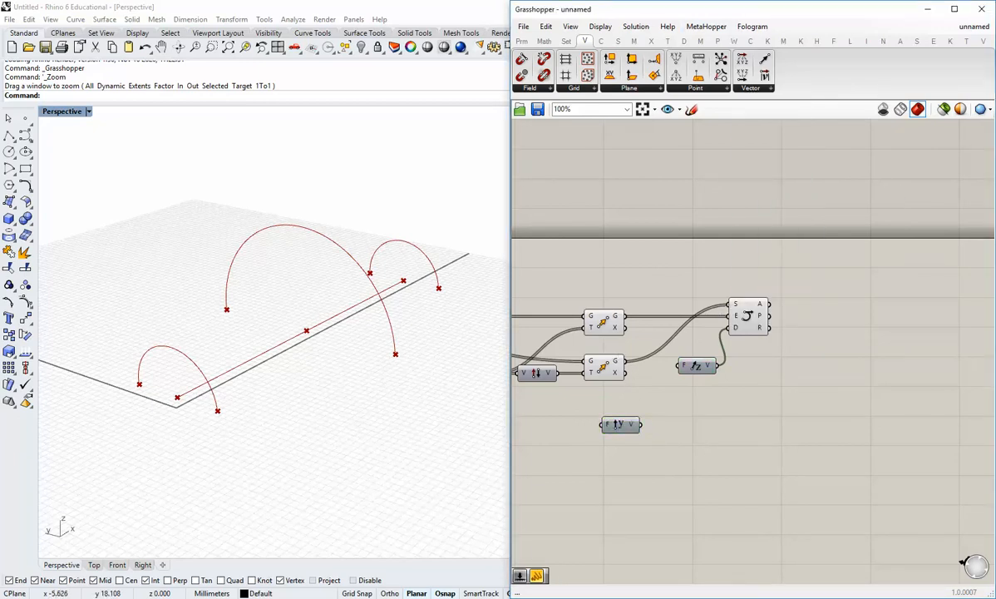
pyautogui.click(750, 89)
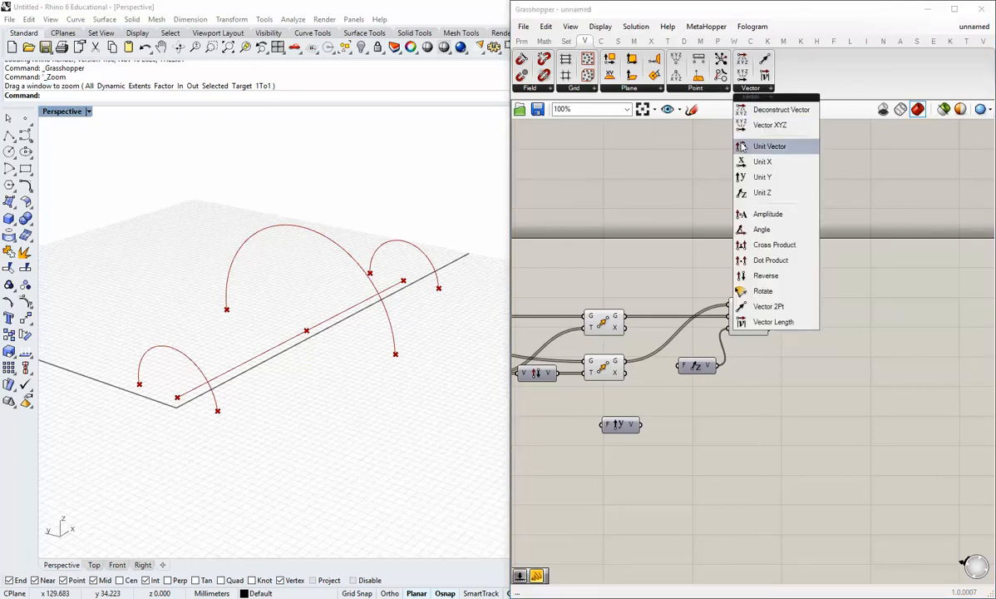
pyautogui.moveTo(763, 193); pyautogui.dragTo(648, 464)
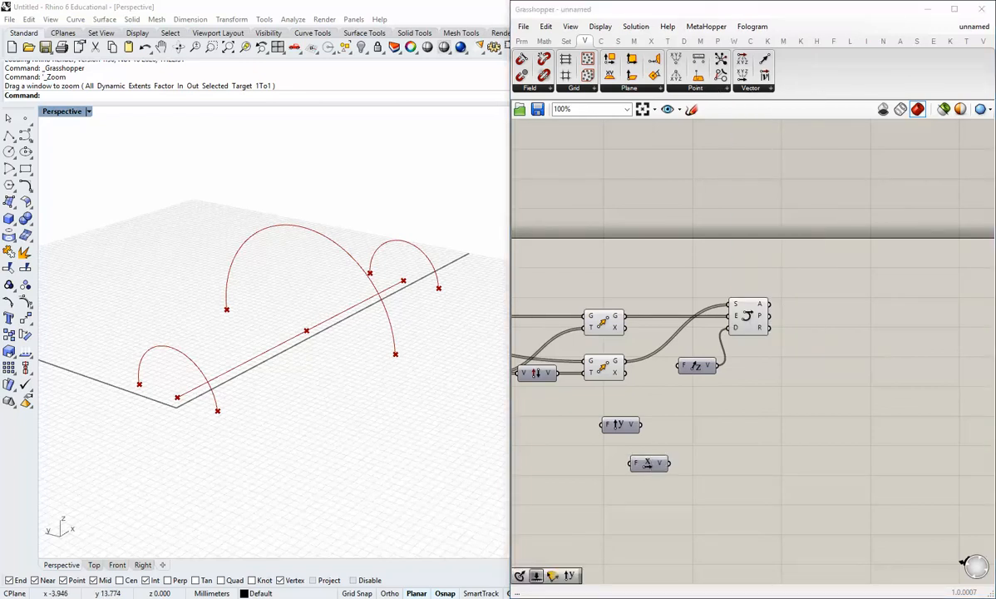
pyautogui.moveTo(653, 464); pyautogui.dragTo(628, 451)
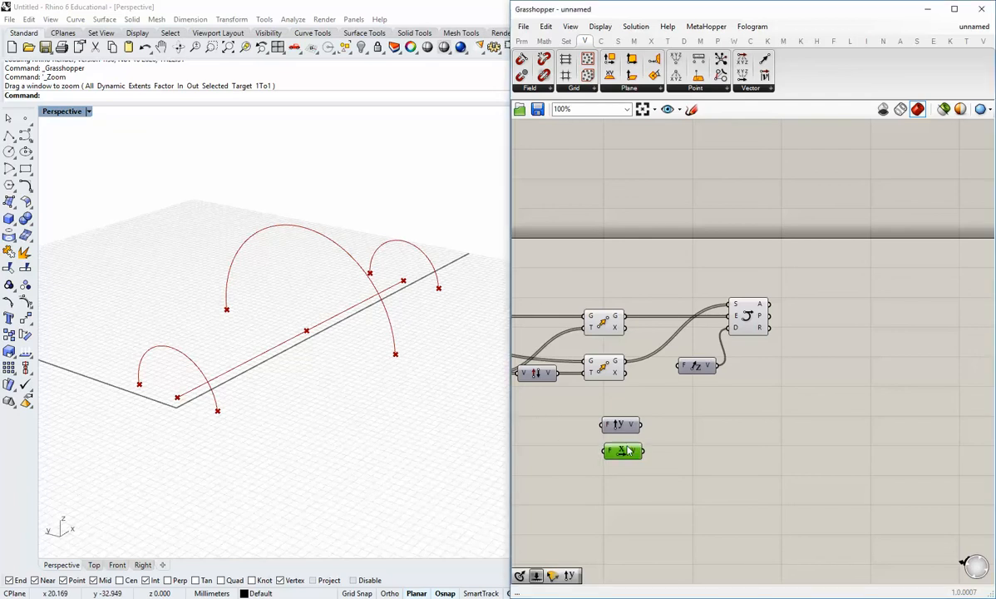
# Step: Add a vector Rotate component and connect Unit Y to its Vector input and Unit X to its Axis input, aligning both with it
pyautogui.click(765, 88)
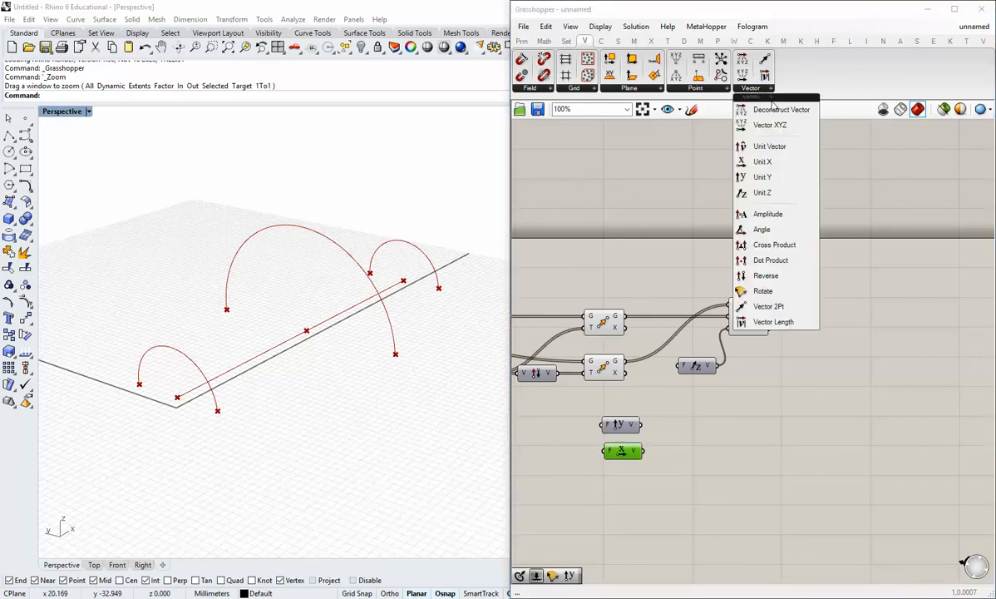
pyautogui.click(769, 294)
pyautogui.click(691, 420)
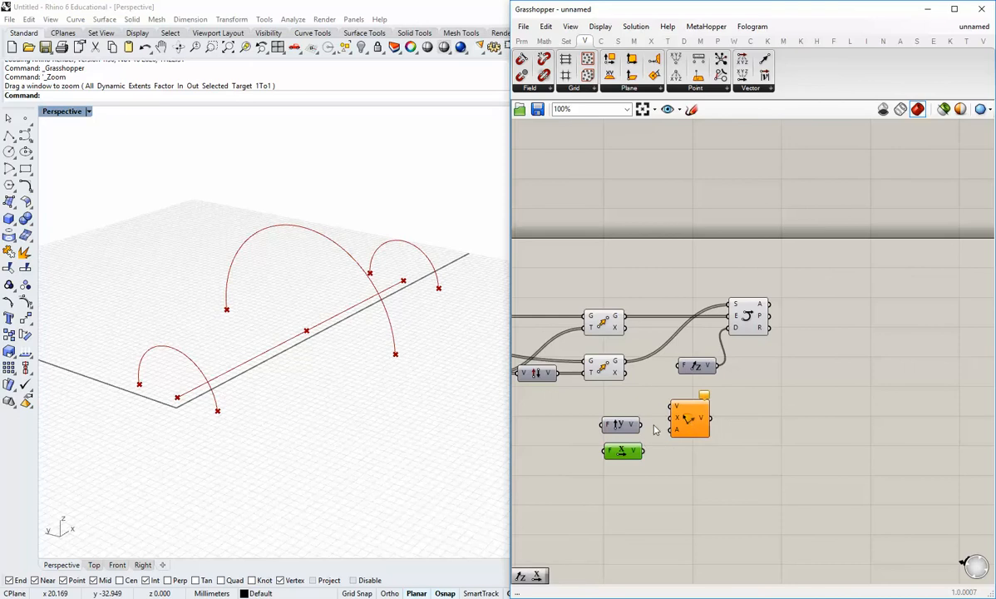
pyautogui.moveTo(645, 390); pyautogui.dragTo(695, 391, button='right')
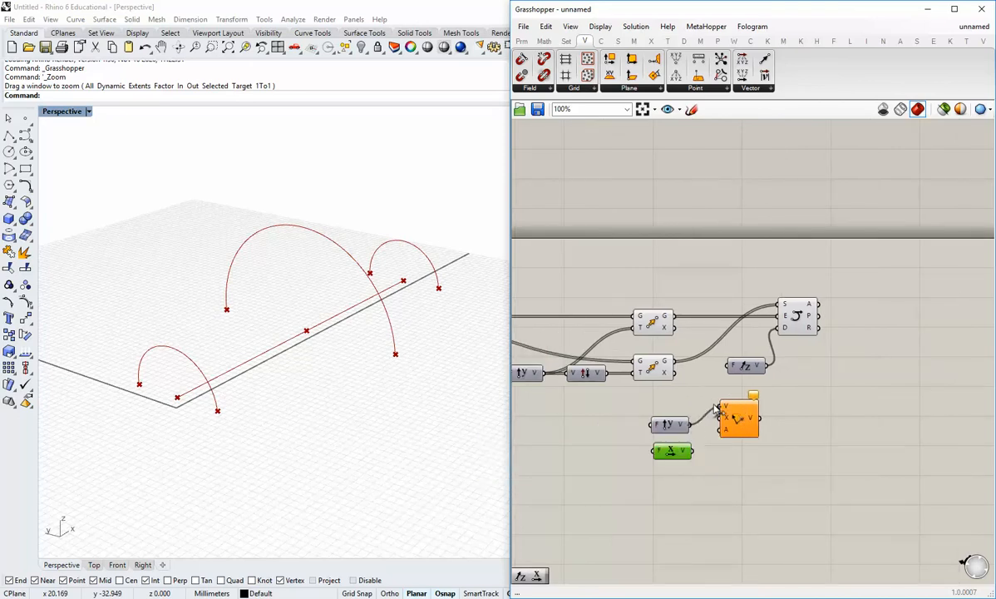
pyautogui.click(670, 424)
pyautogui.moveTo(670, 425); pyautogui.dragTo(720, 406)
pyautogui.moveTo(682, 455); pyautogui.dragTo(679, 423)
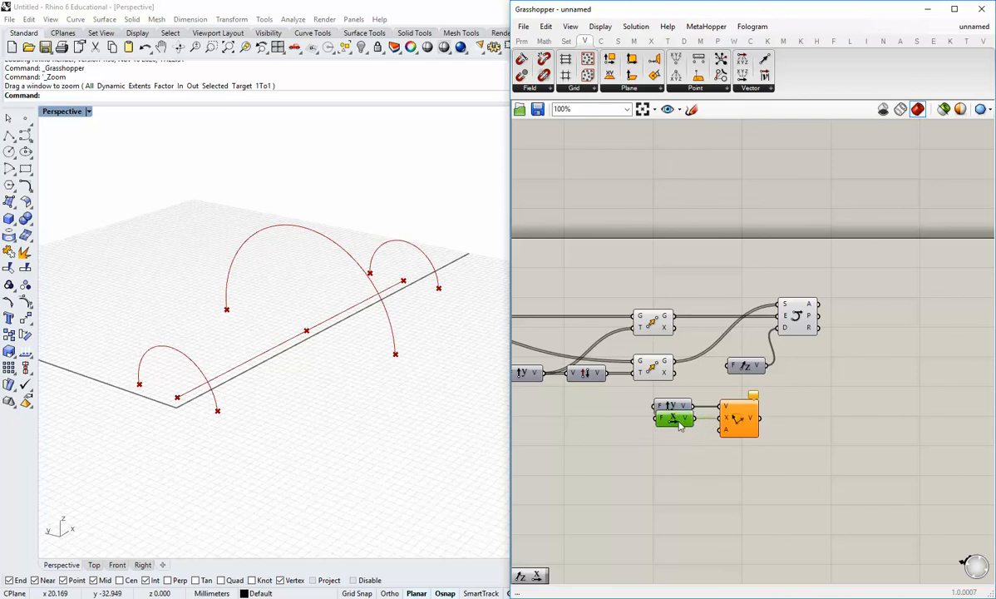
# Step: Delete the Unit Z component and set the Rotate component's Angle input to degrees
pyautogui.moveTo(746, 368); pyautogui.dragTo(731, 358)
pyautogui.press('Delete')
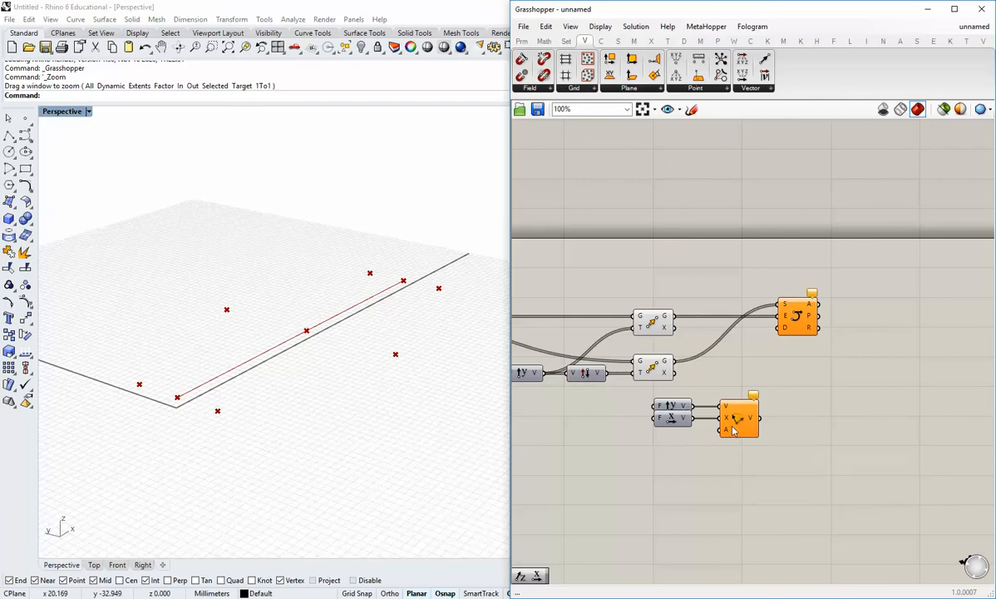
pyautogui.moveTo(737, 420); pyautogui.dragTo(742, 420)
pyautogui.click(733, 471)
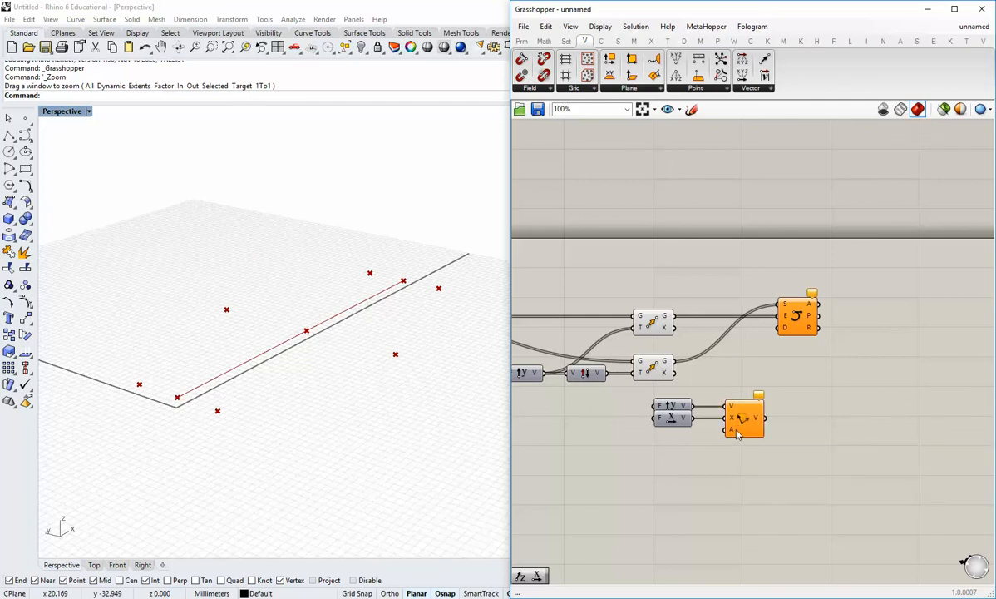
pyautogui.rightClick(733, 433)
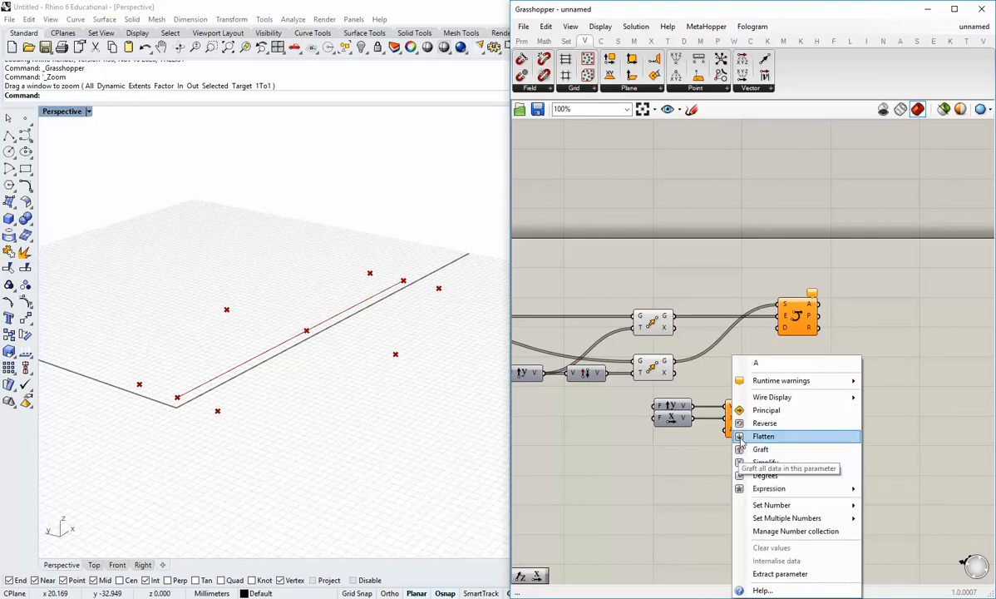
pyautogui.click(764, 476)
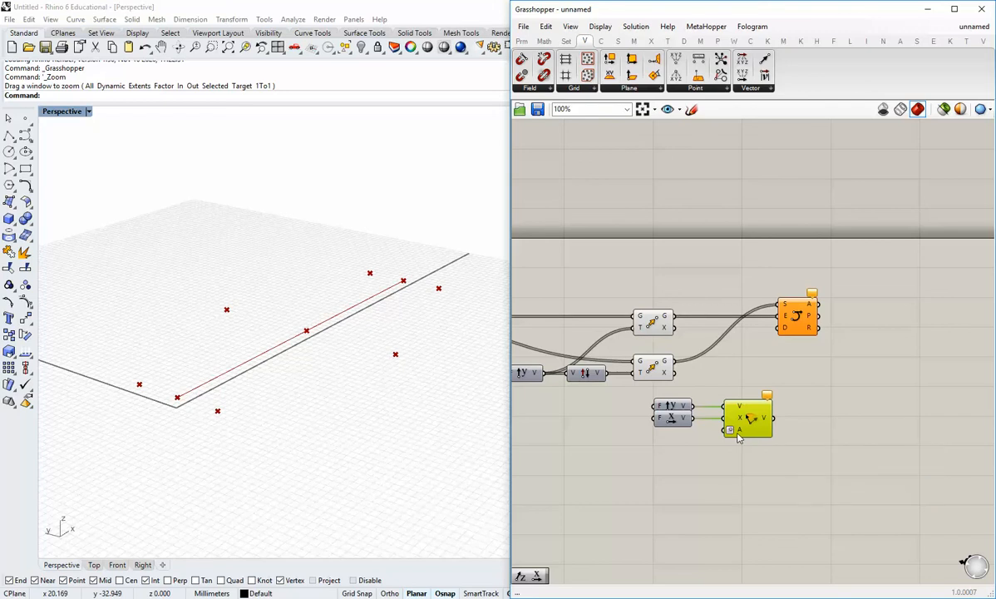
# Step: Add a 0 to 90 number slider, connect it to Rotate's Angle input and place it beside that input
pyautogui.doubleClick(670, 458)
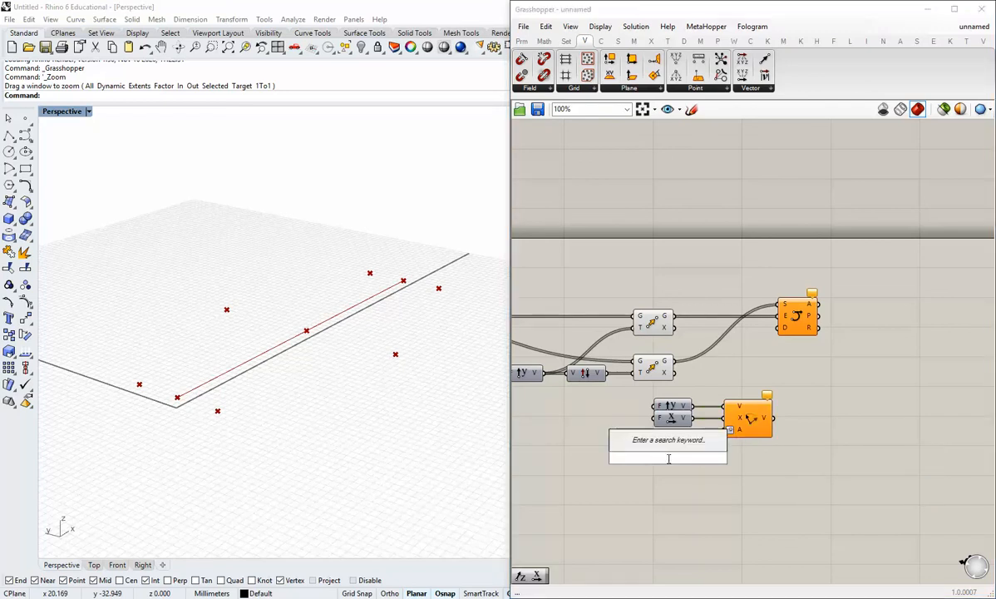
pyautogui.write('0<')
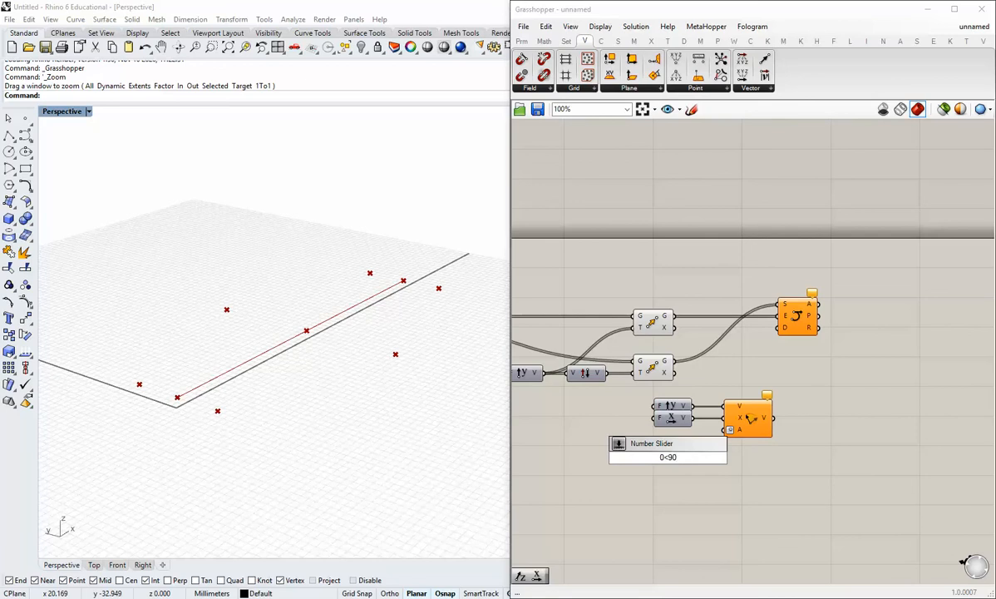
pyautogui.write('90')
pyautogui.press('Return')
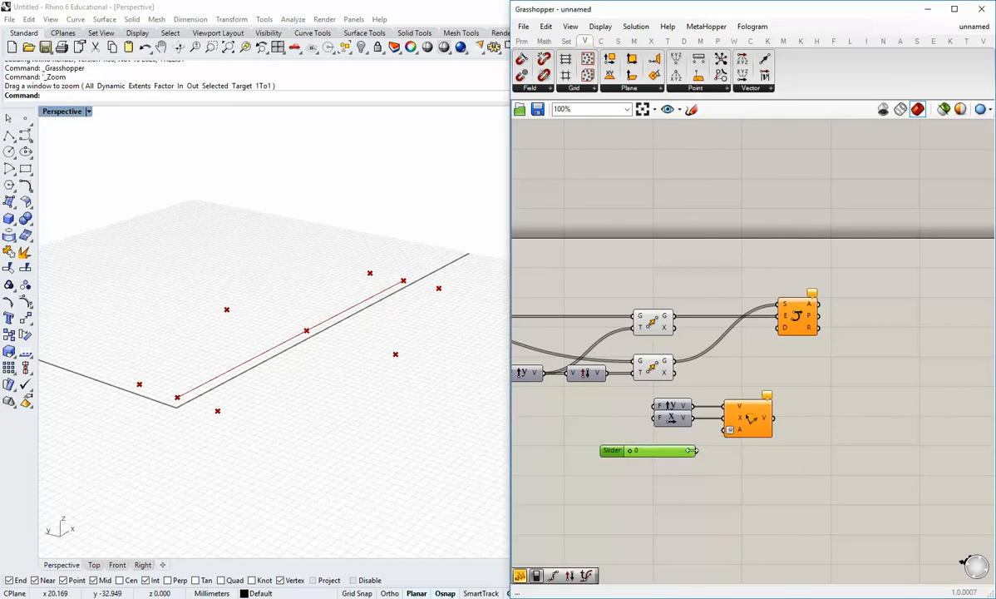
pyautogui.moveTo(722, 432); pyautogui.dragTo(723, 429)
pyautogui.moveTo(674, 452); pyautogui.dragTo(651, 436)
pyautogui.click(776, 446)
pyautogui.moveTo(776, 446); pyautogui.dragTo(761, 459, button='right')
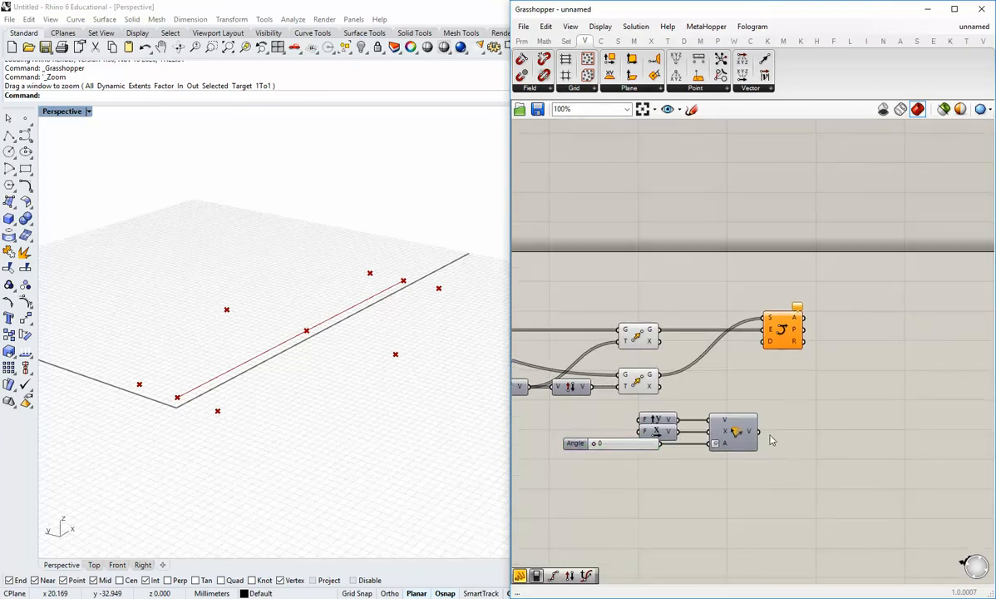
# Step: Connect Rotate's output vector to the Arc SED's Direction input, then inspect the Direction input and Arc output values
pyautogui.moveTo(758, 431); pyautogui.dragTo(771, 354)
pyautogui.scroll(2, 687, 476)
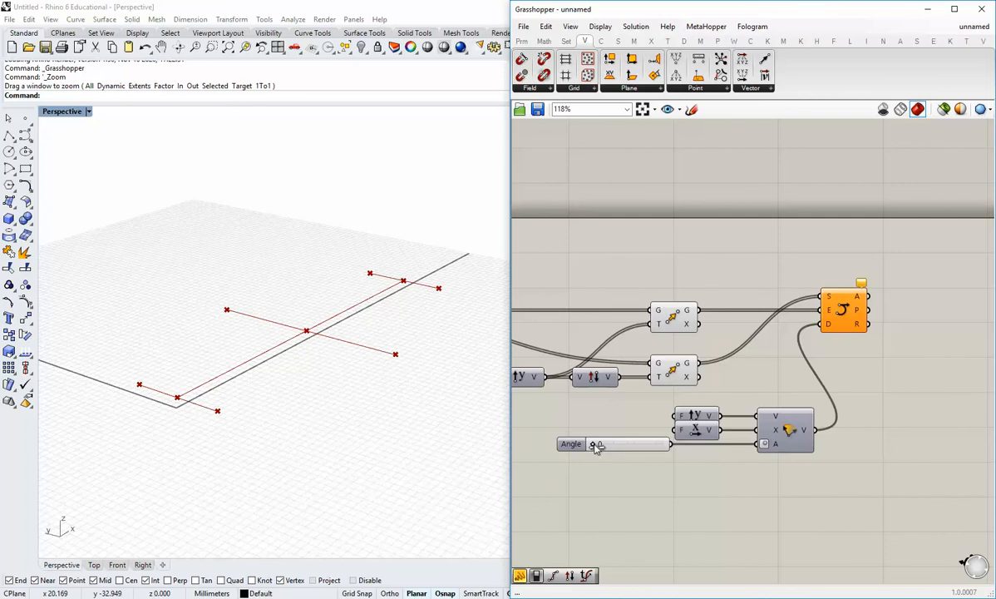
pyautogui.moveTo(596, 447); pyautogui.dragTo(593, 447)
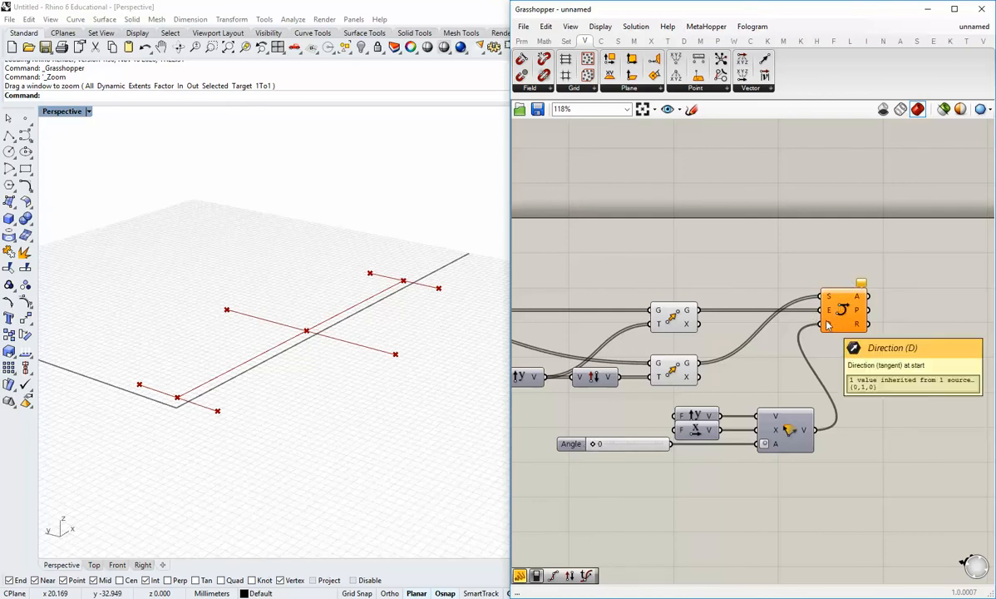
pyautogui.scroll(2, 827, 327)
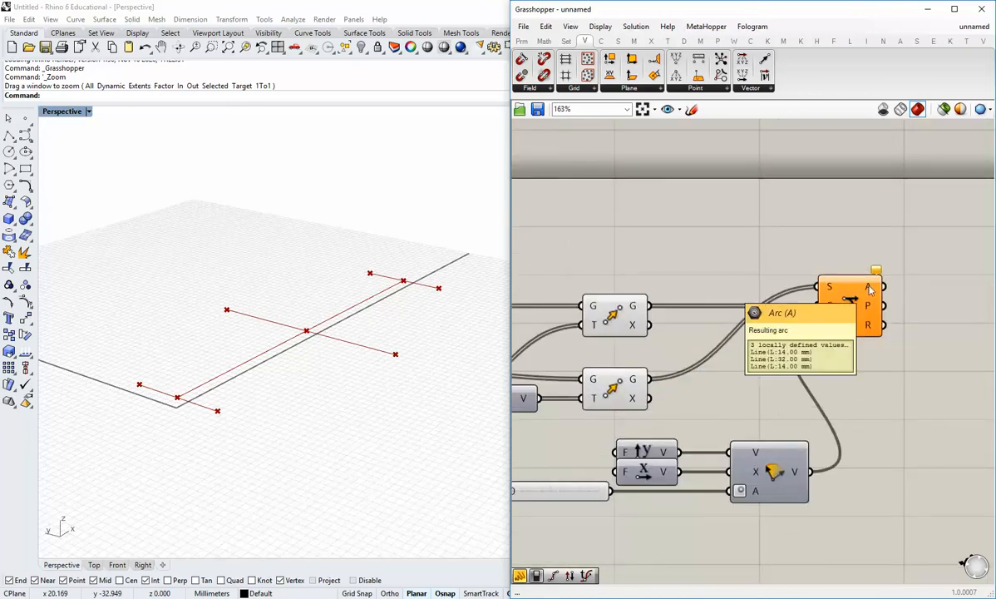
pyautogui.scroll(-2, 823, 333)
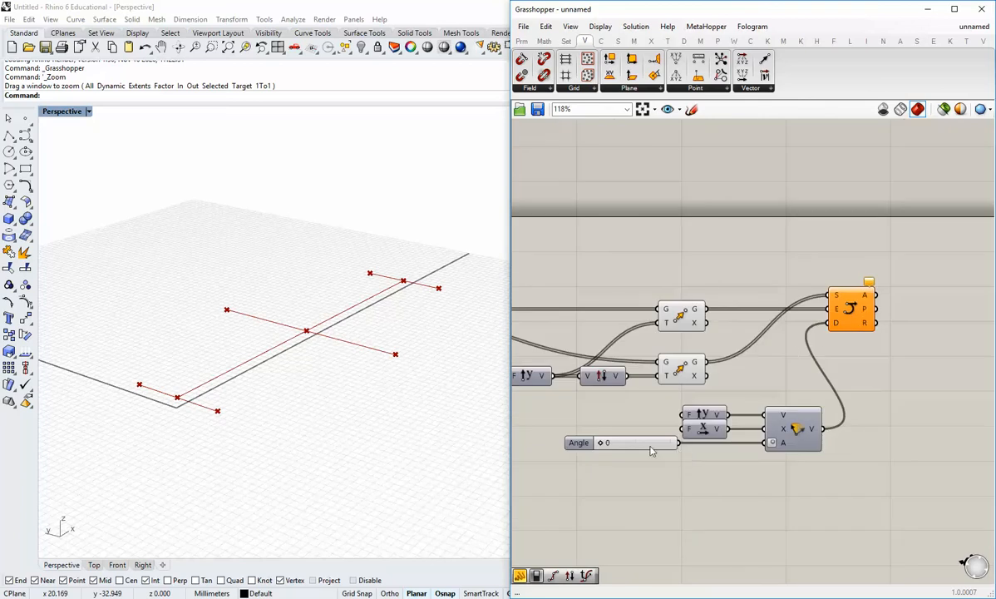
# Step: Set the Angle slider to 62 and move it farther from the Rotate component
pyautogui.moveTo(599, 446); pyautogui.dragTo(649, 452)
pyautogui.moveTo(665, 483); pyautogui.dragTo(657, 444, button='right')
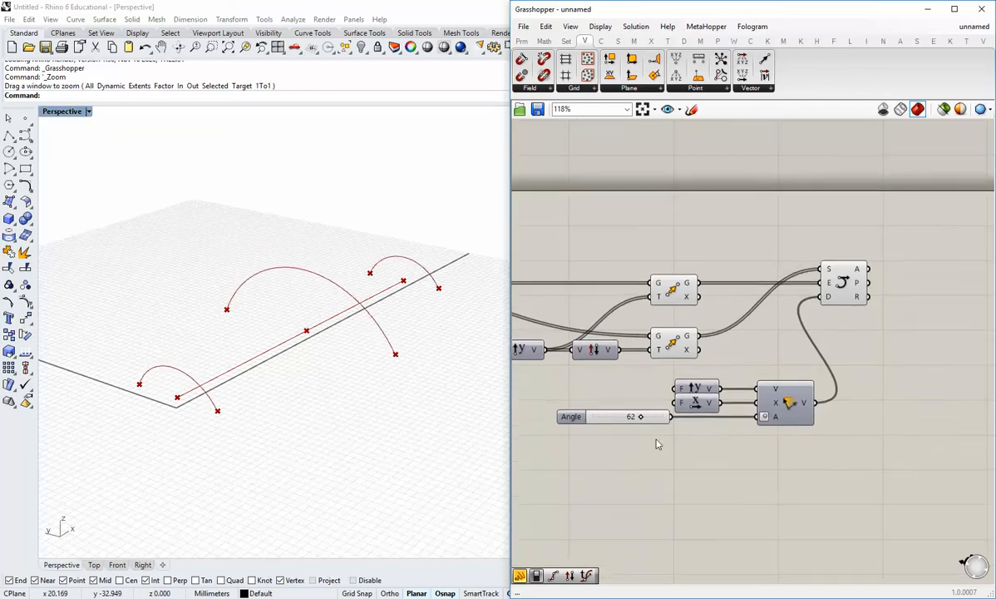
pyautogui.moveTo(659, 421); pyautogui.dragTo(630, 420)
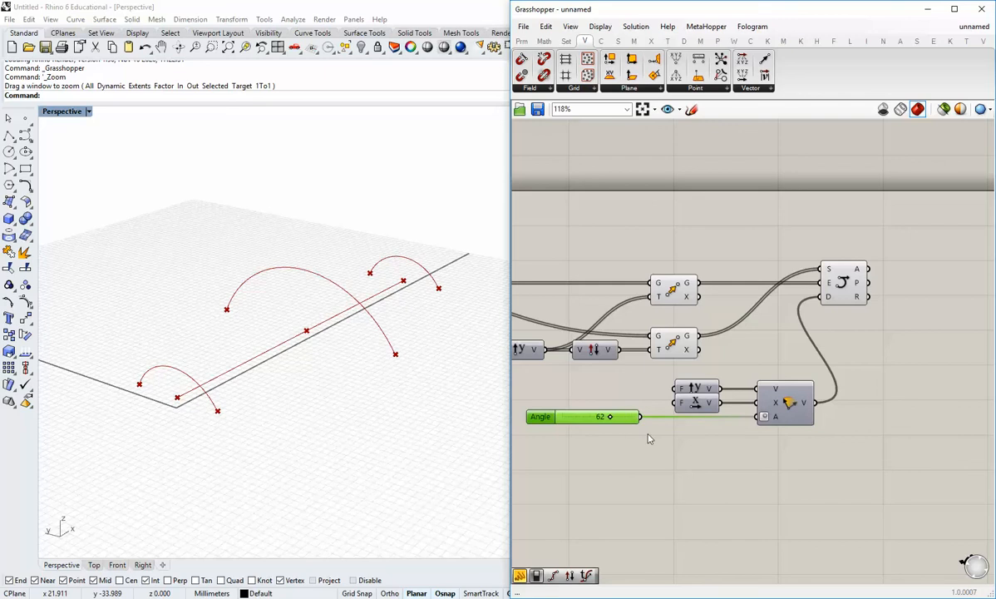
# Step: Add a Merge component below the angle slider and connect the slider to its D1 input
pyautogui.doubleClick(675, 459)
pyautogui.write('mere')
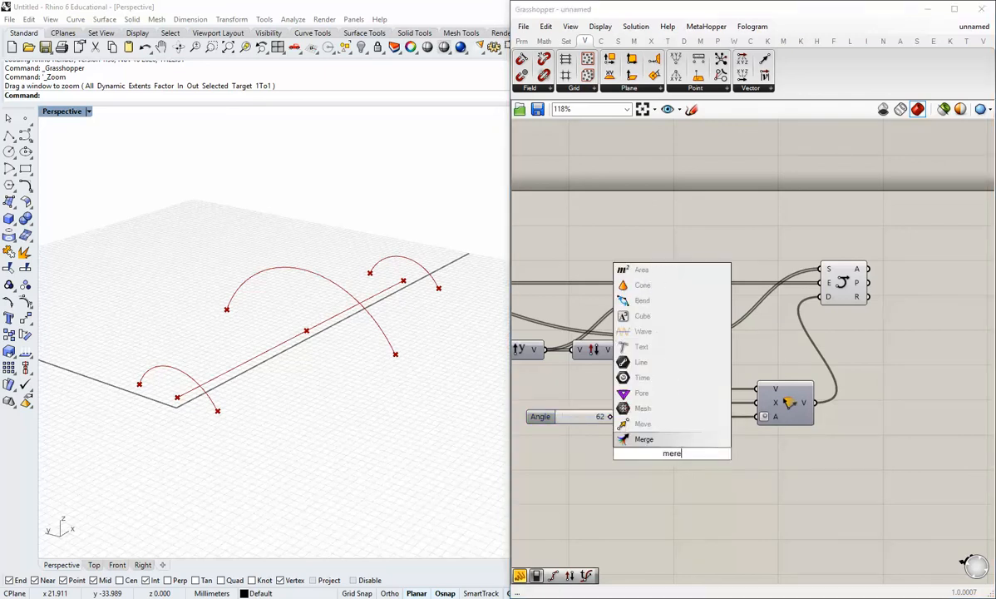
pyautogui.press('Return')
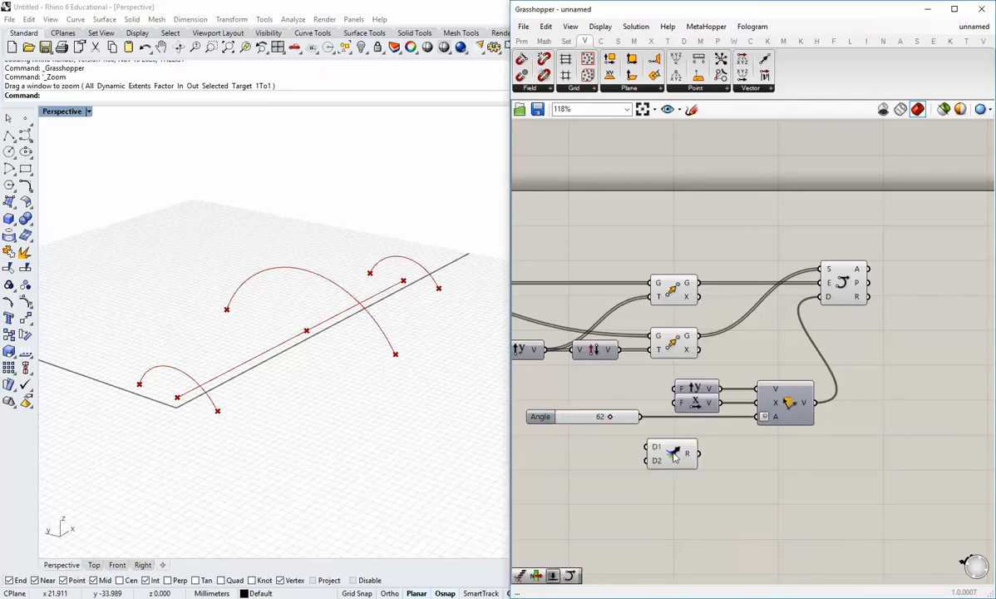
pyautogui.moveTo(642, 415); pyautogui.dragTo(680, 450)
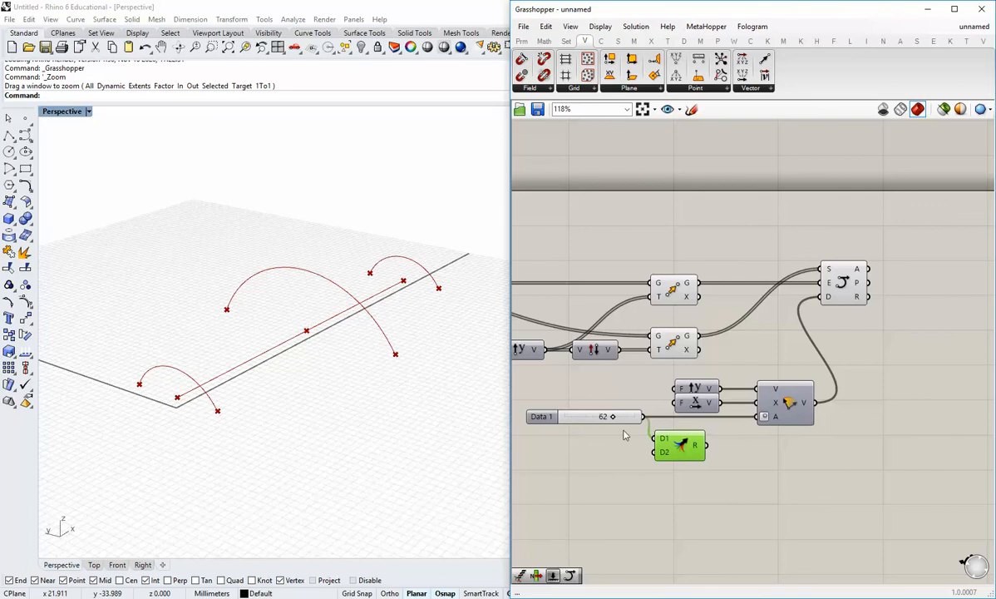
# Step: Make two copies of the angle slider and stack them below the original
pyautogui.click(586, 422)
pyautogui.hotkey('ctrl', 'c')
pyautogui.hotkey('ctrl', 'v')
pyautogui.moveTo(595, 427); pyautogui.dragTo(578, 477)
pyautogui.hotkey('ctrl', 'c')
pyautogui.hotkey('ctrl', 'v')
pyautogui.click(740, 477)
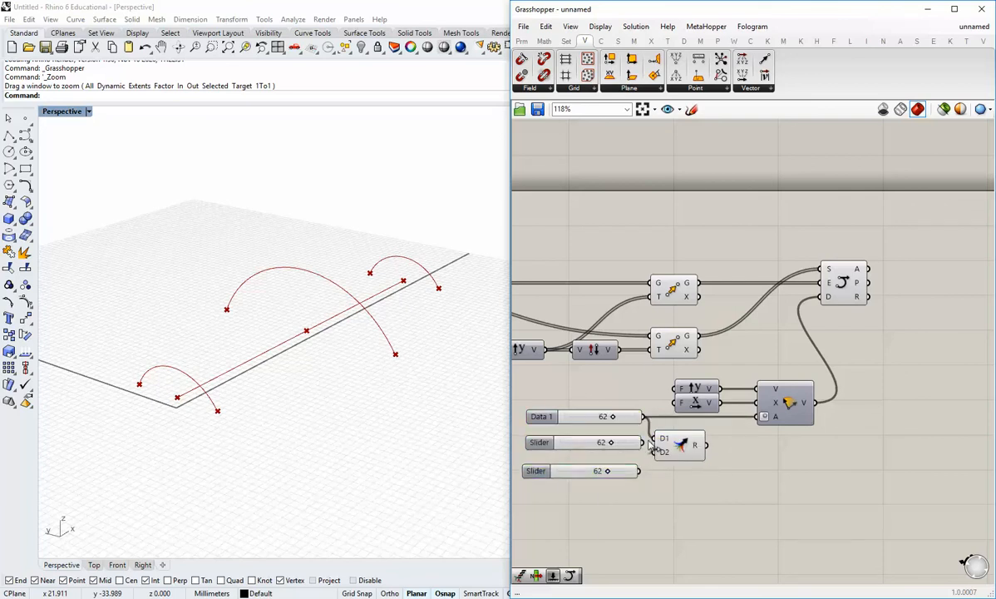
# Step: Connect the copied sliders to Merge's D2 and D3, remove the spare D4 input, and connect Merge's result to Rotate's Angle input
pyautogui.moveTo(643, 442); pyautogui.dragTo(653, 459)
pyautogui.scroll(5, 675, 473)
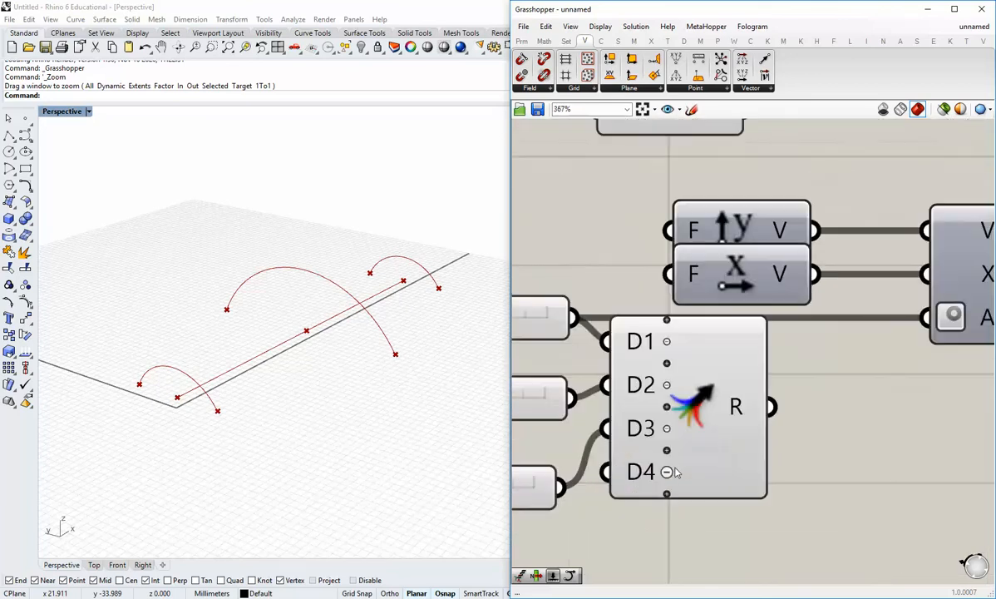
pyautogui.click(672, 472)
pyautogui.scroll(-5, 676, 471)
pyautogui.moveTo(689, 441); pyautogui.dragTo(754, 408)
pyautogui.moveTo(675, 449); pyautogui.dragTo(691, 445)
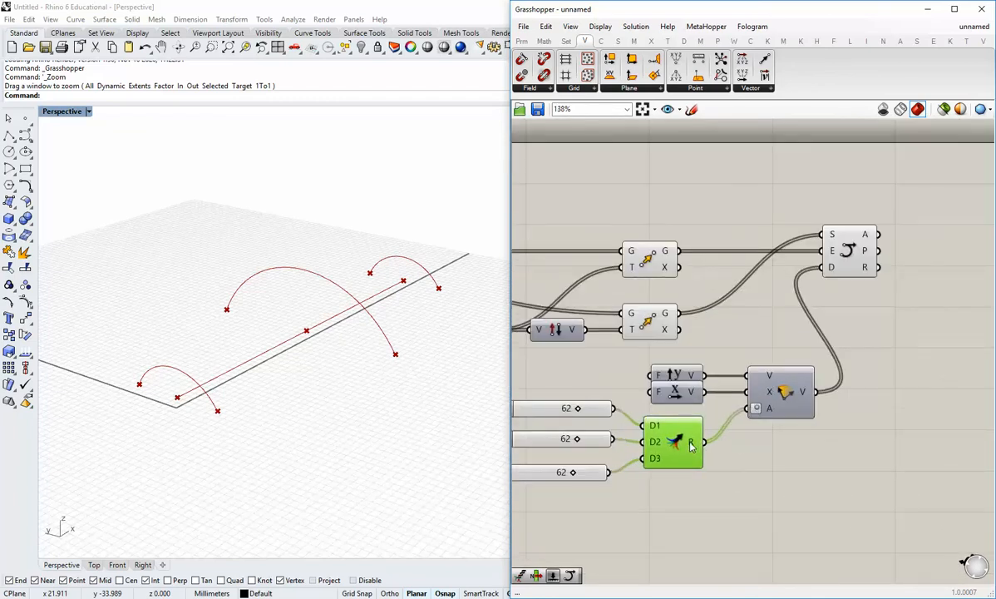
# Step: Align the three angle sliders in one column beside the Merge component
pyautogui.moveTo(632, 477); pyautogui.dragTo(707, 471, button='right')
pyautogui.moveTo(683, 508); pyautogui.dragTo(591, 358)
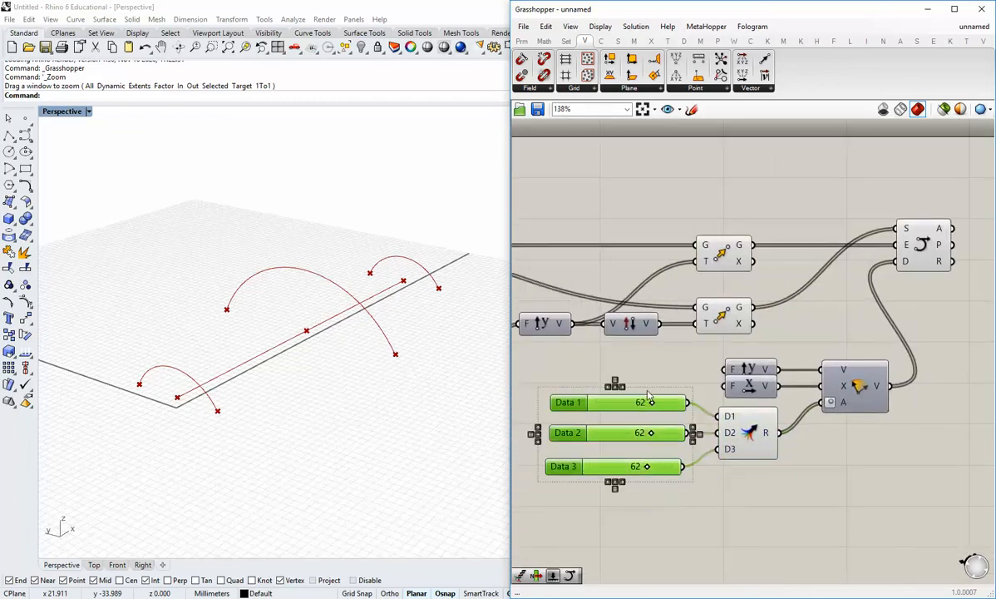
pyautogui.click(592, 351)
pyautogui.moveTo(678, 508); pyautogui.dragTo(653, 449)
pyautogui.click(644, 392)
# Step: Try different arc angles with the first and third sliders at 73 and the middle one at 35 and 60
pyautogui.scroll(1, 647, 429)
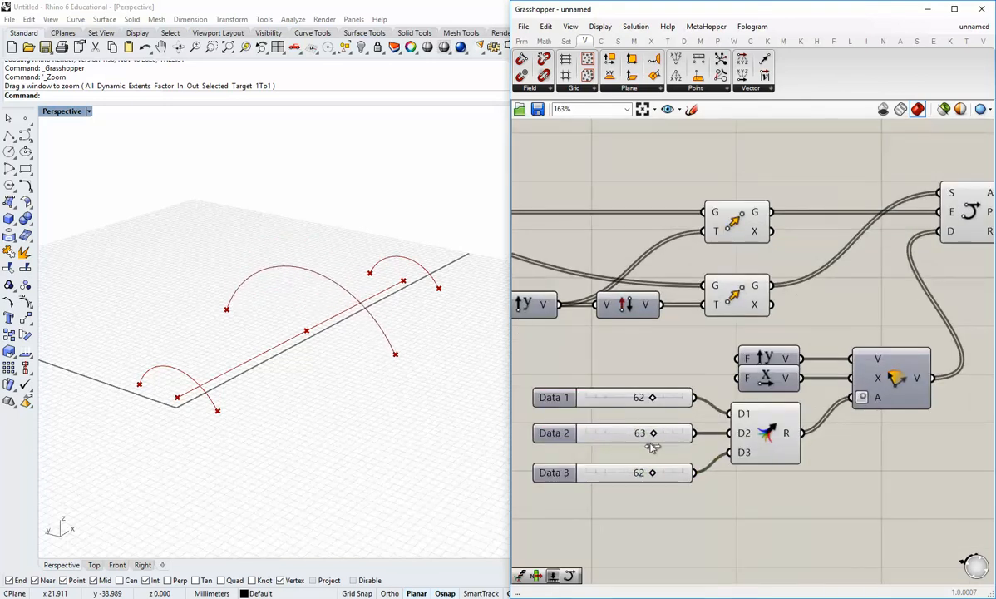
pyautogui.moveTo(652, 402)
pyautogui.mouseDown()
pyautogui.moveTo(634, 399)
pyautogui.moveTo(650, 399)
pyautogui.mouseUp()
pyautogui.moveTo(655, 474)
pyautogui.mouseDown()
pyautogui.moveTo(633, 474)
pyautogui.moveTo(665, 473)
pyautogui.mouseUp()
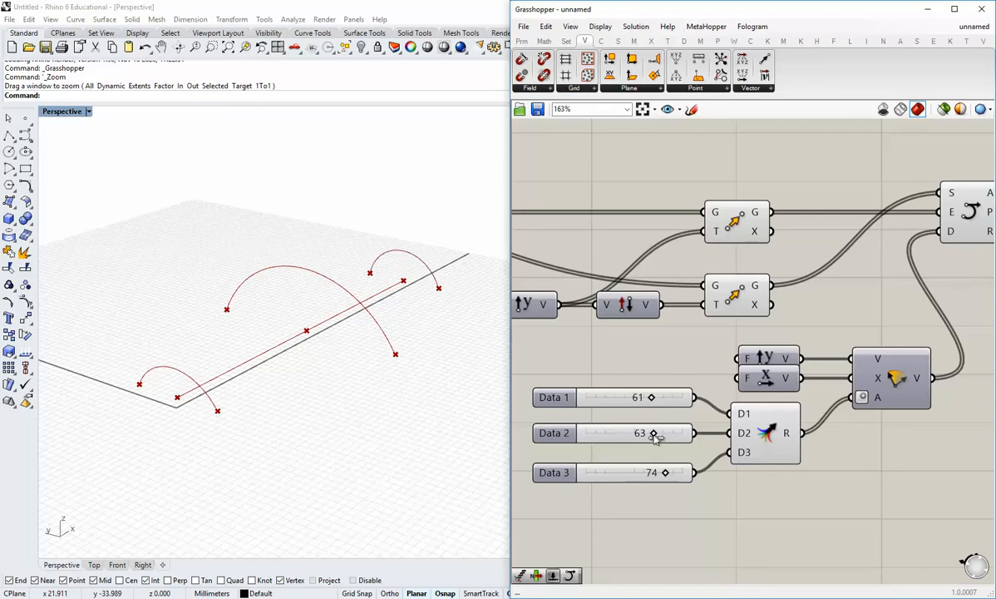
pyautogui.moveTo(653, 434); pyautogui.dragTo(624, 434)
pyautogui.moveTo(654, 402); pyautogui.dragTo(666, 407)
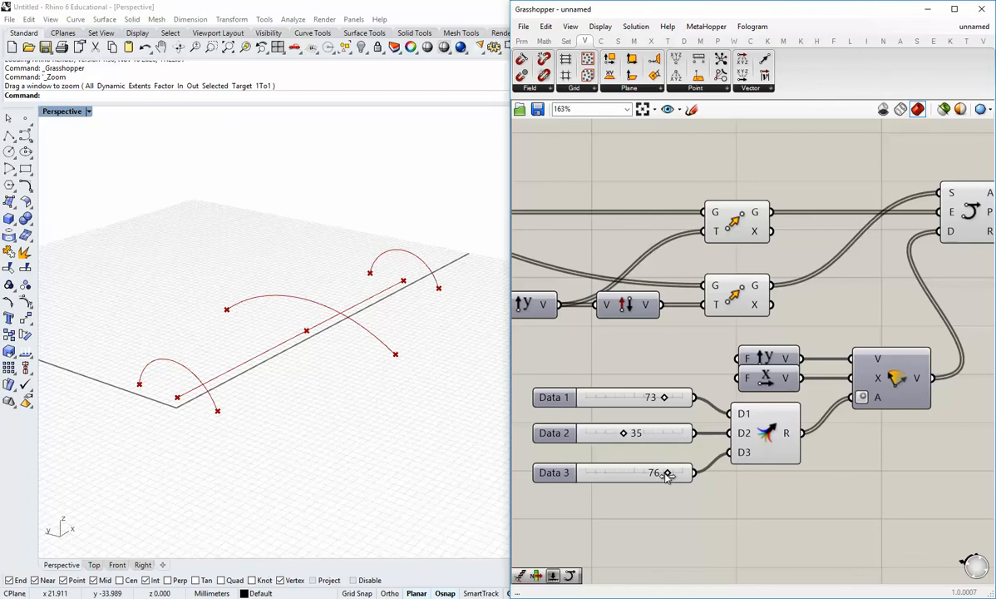
pyautogui.moveTo(665, 474); pyautogui.dragTo(663, 475)
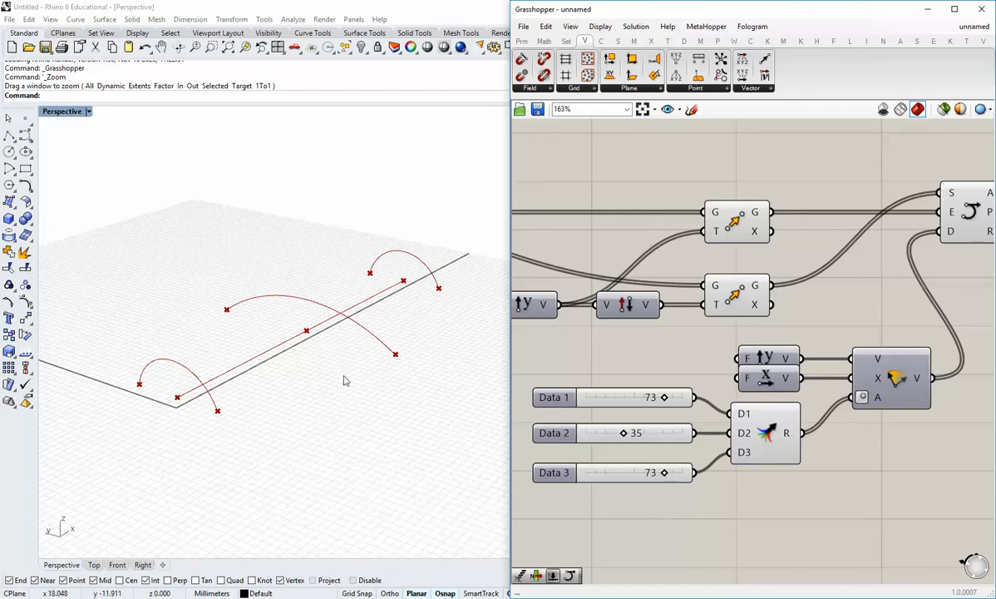
pyautogui.moveTo(345, 344)
pyautogui.mouseDown(button='right')
pyautogui.moveTo(350, 384)
pyautogui.moveTo(355, 336)
pyautogui.mouseUp(button='right')
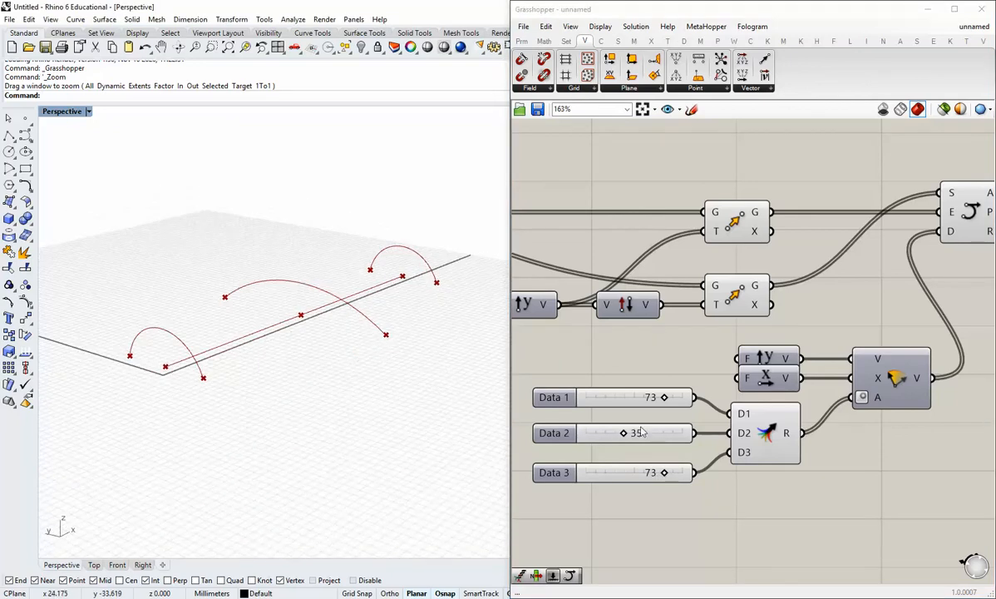
pyautogui.moveTo(624, 434); pyautogui.dragTo(652, 435)
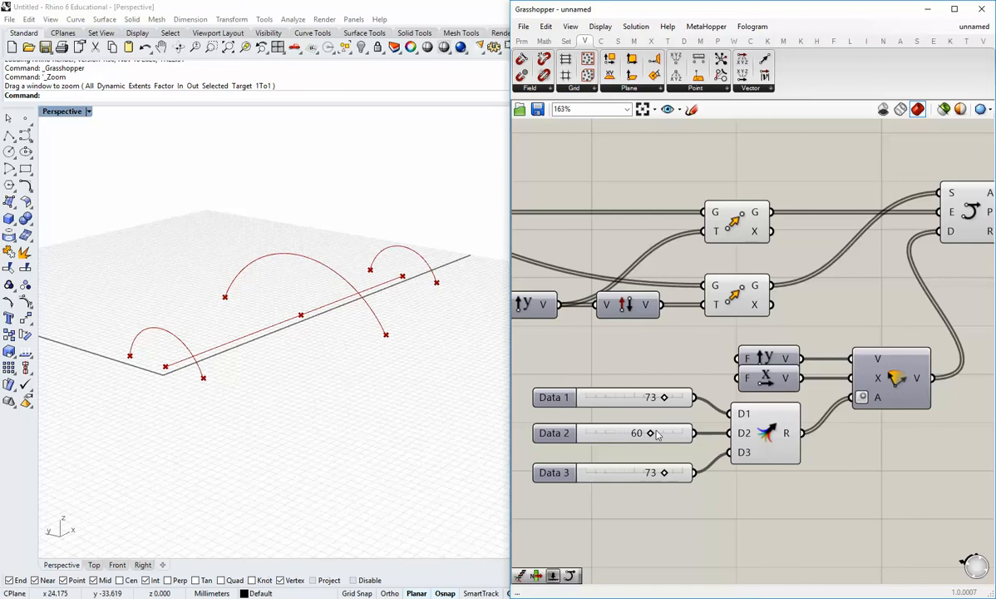
# Step: Set all three angle sliders to exactly 65
pyautogui.moveTo(671, 400); pyautogui.dragTo(643, 400)
pyautogui.doubleClick(644, 401)
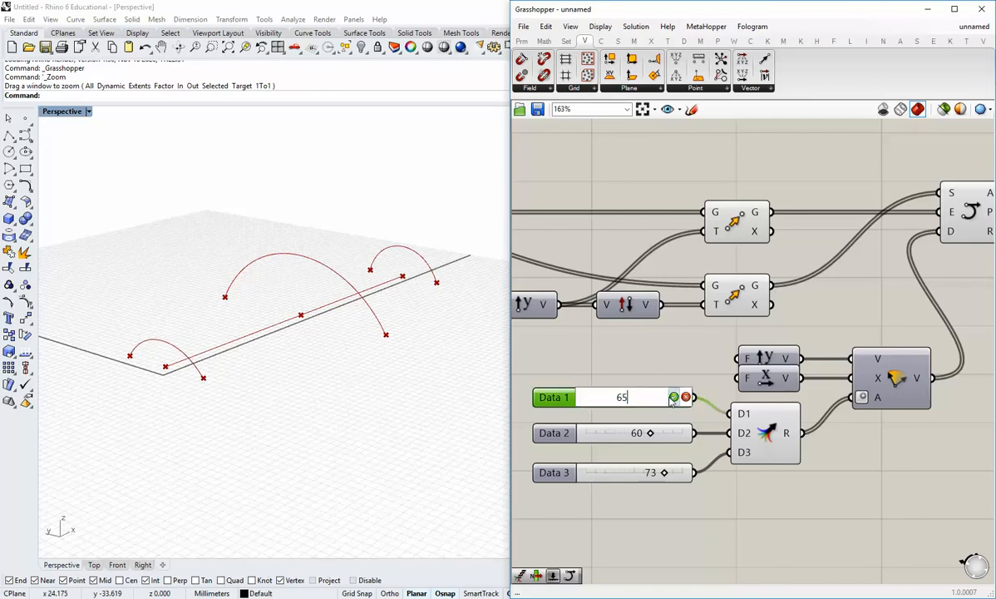
pyautogui.click(674, 397)
pyautogui.doubleClick(642, 476)
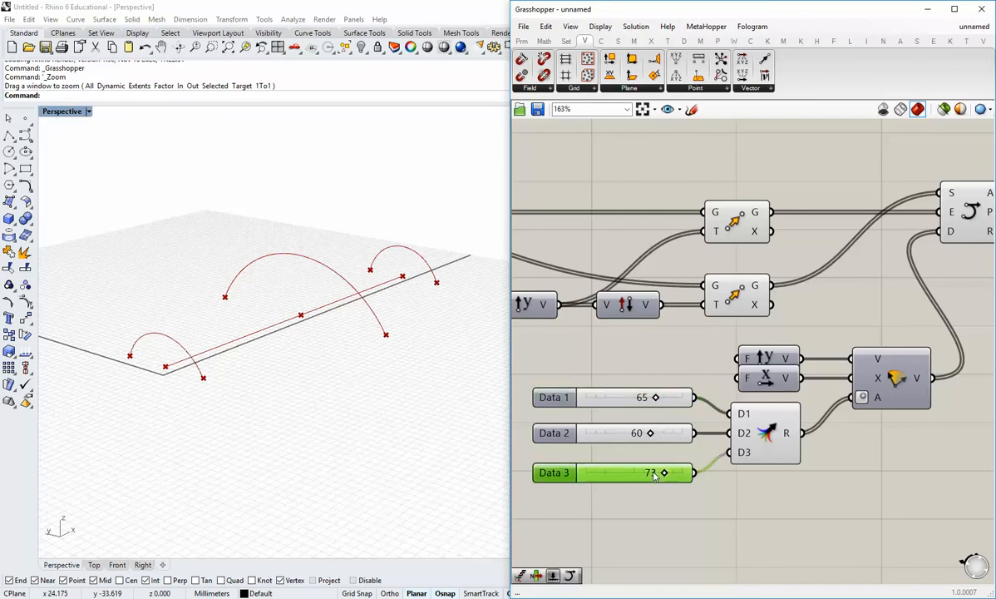
pyautogui.press('Return')
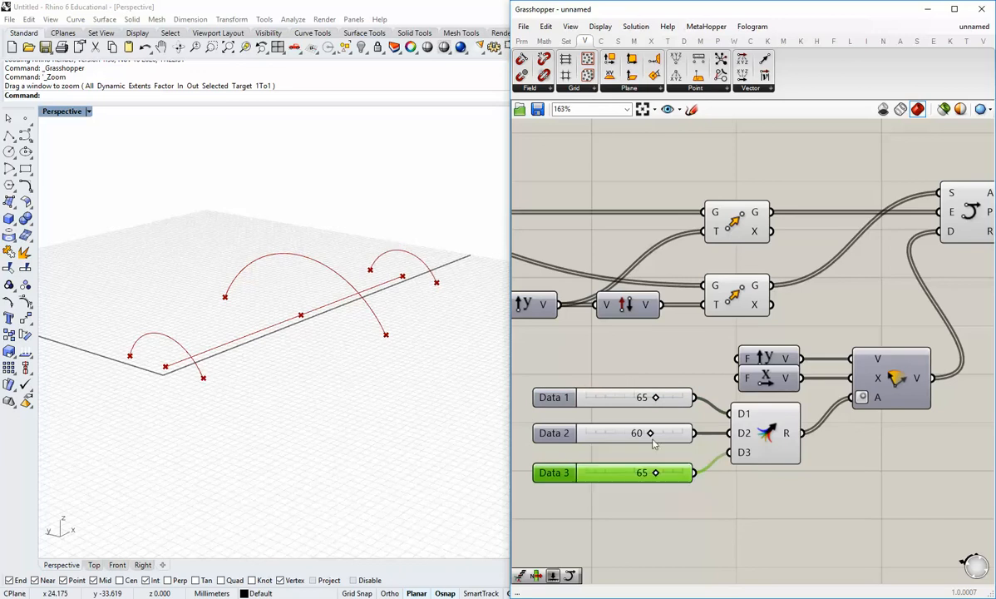
pyautogui.doubleClick(629, 434)
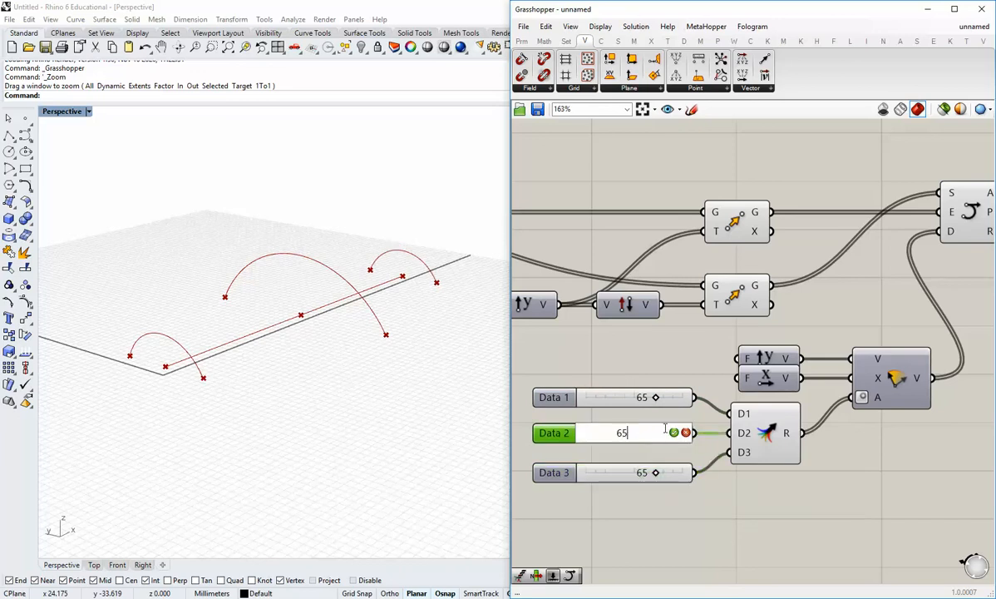
pyautogui.write('65')
pyautogui.press('Return')
pyautogui.click(678, 512)
pyautogui.scroll(-3, 678, 512)
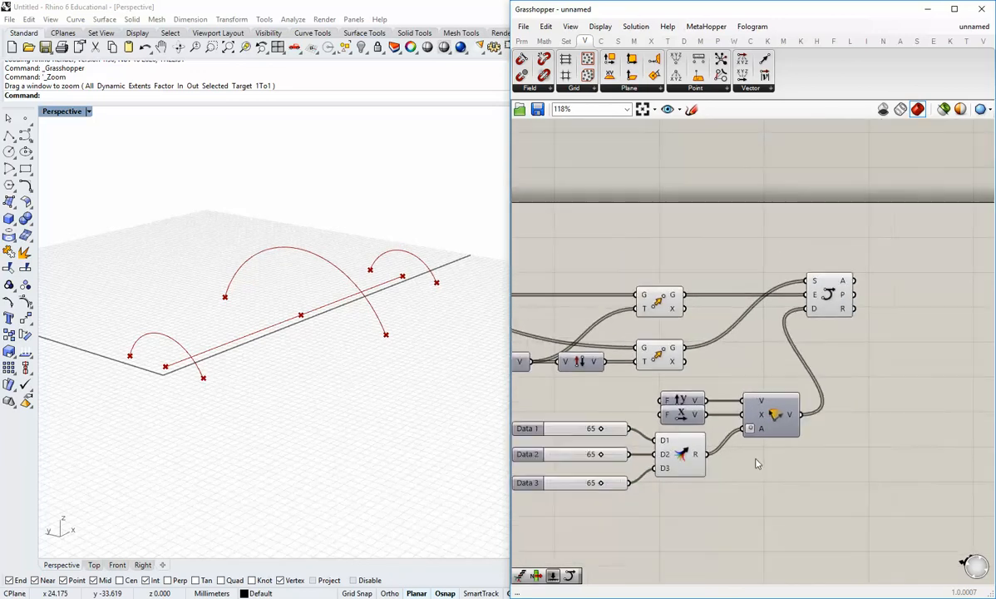
# Step: Inspect the Arc SED's Arc output, add a Loft component beside it and connect the arcs to Loft's Curves input
pyautogui.moveTo(757, 464); pyautogui.dragTo(593, 484, button='right')
pyautogui.moveTo(683, 304)
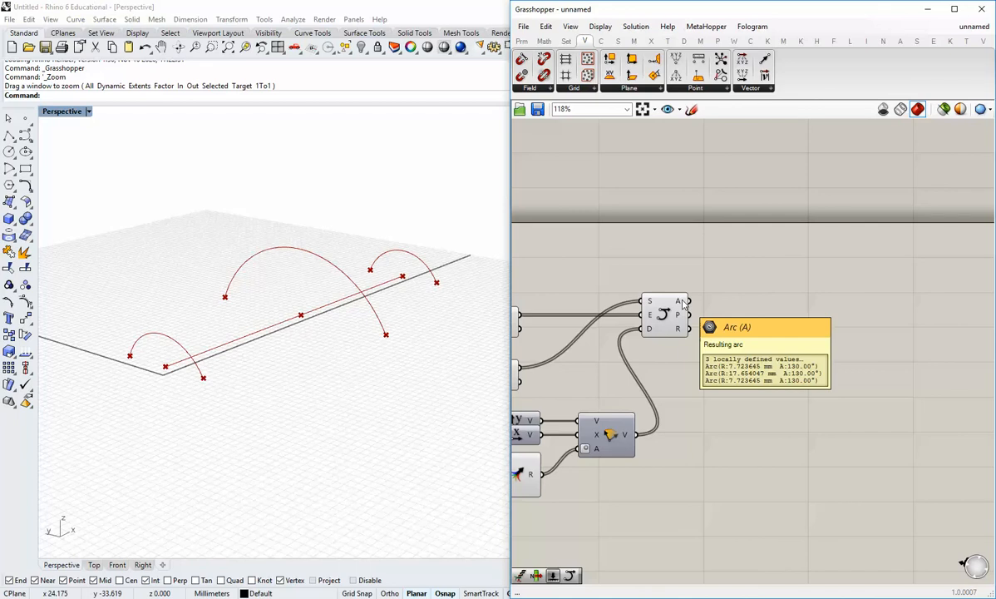
pyautogui.click(618, 41)
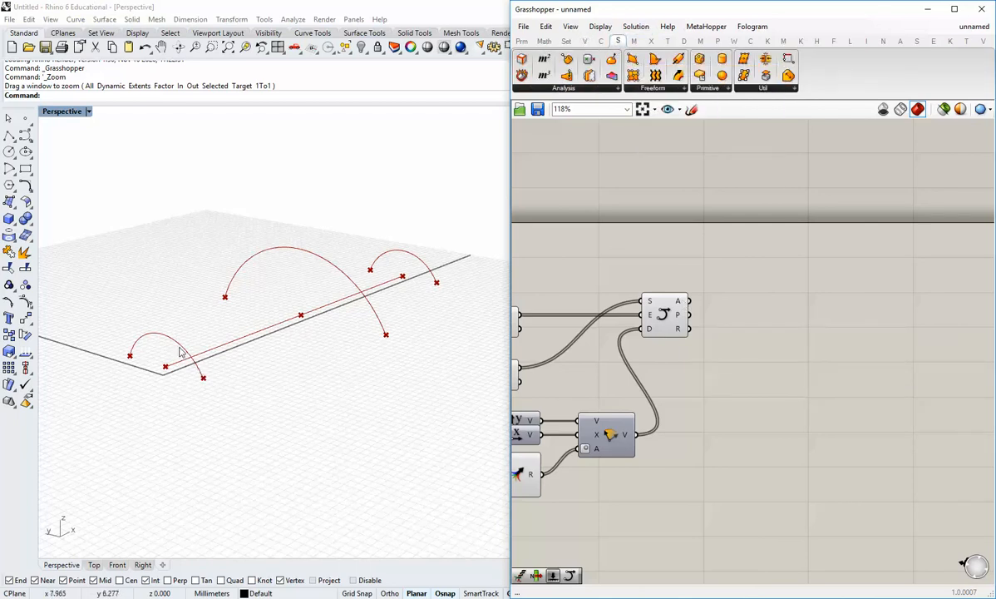
pyautogui.click(653, 89)
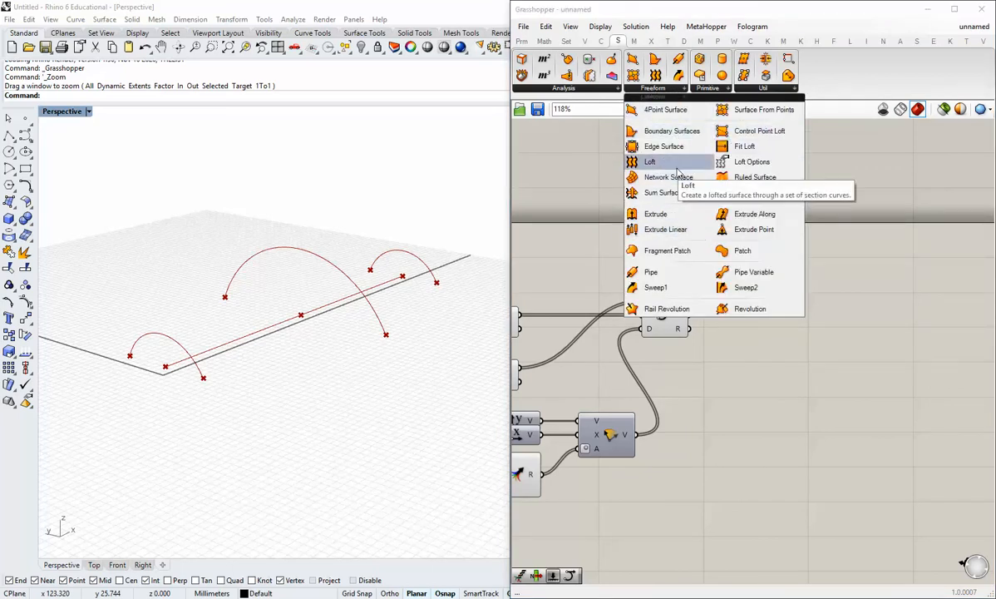
pyautogui.moveTo(647, 163); pyautogui.dragTo(759, 337)
pyautogui.moveTo(688, 301); pyautogui.dragTo(775, 309)
pyautogui.click(732, 365)
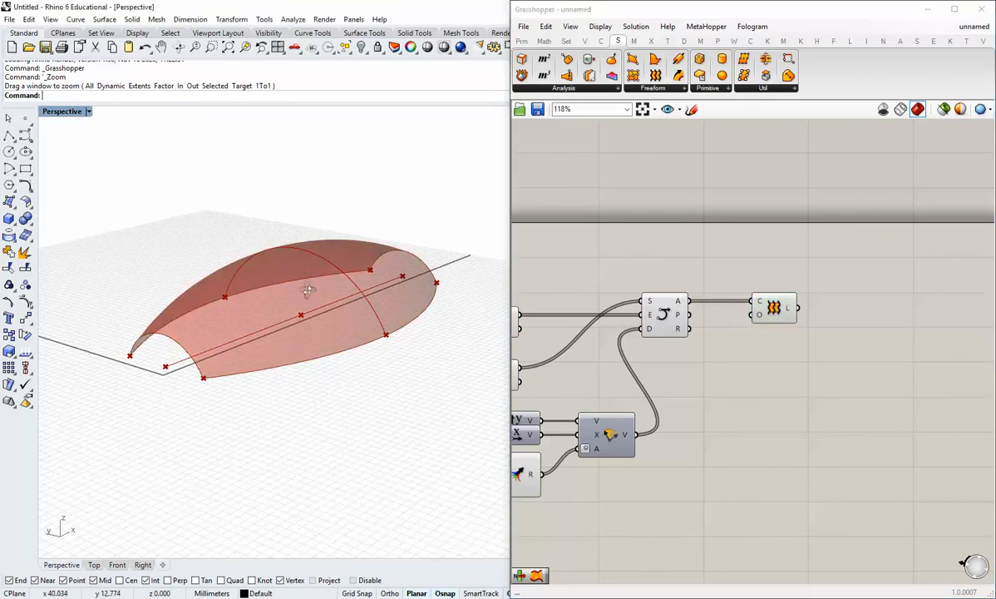
# Step: Widen the Rhino viewport and examine the lofted surface from different angles and distances
pyautogui.moveTo(306, 290); pyautogui.dragTo(341, 326, button='right')
pyautogui.scroll(2, 341, 326)
pyautogui.scroll(-2, 341, 326)
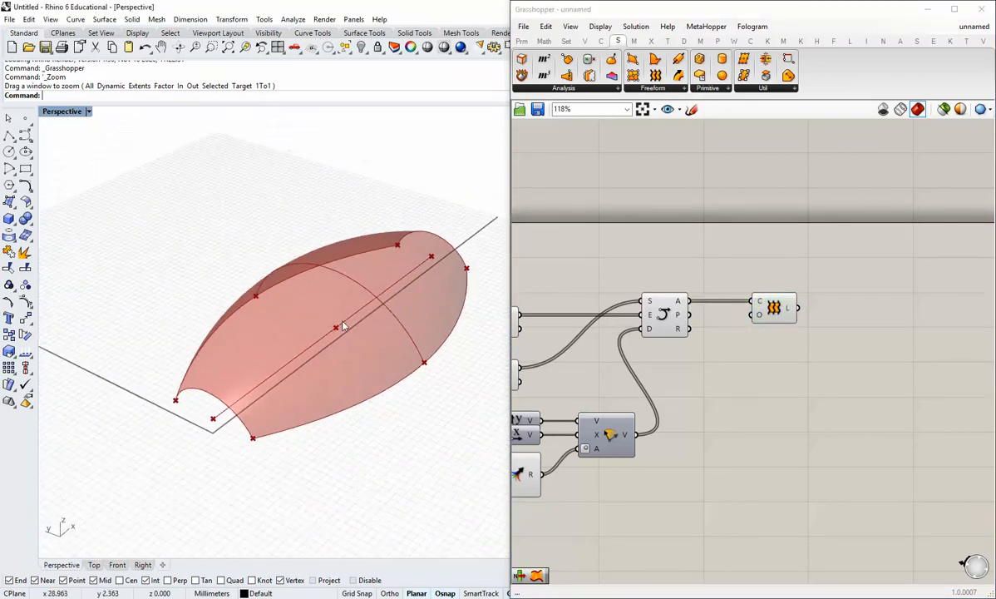
pyautogui.moveTo(511, 267); pyautogui.dragTo(526, 267)
pyautogui.moveTo(360, 336); pyautogui.dragTo(356, 296, button='right')
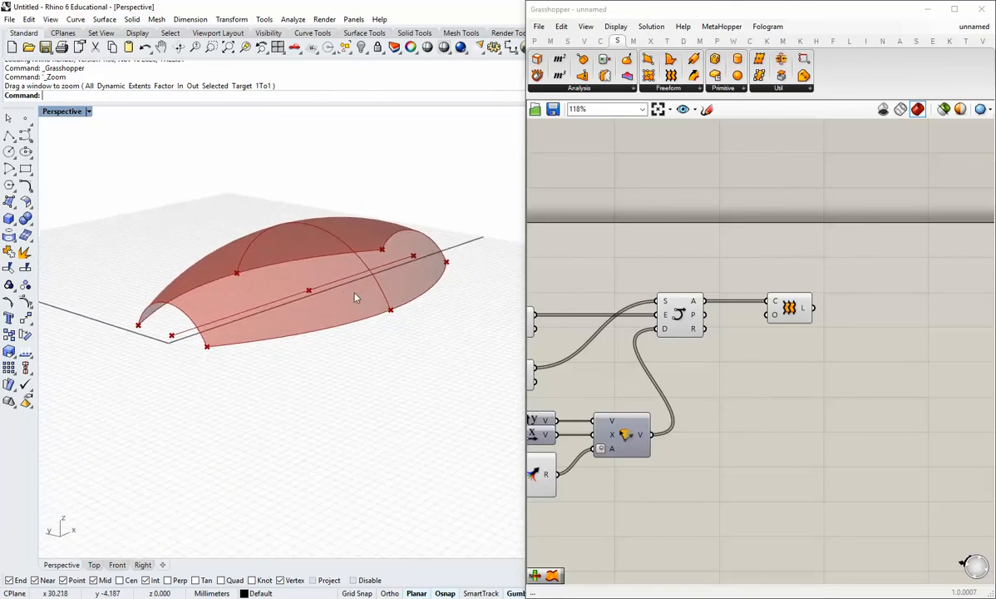
pyautogui.scroll(3, 356, 295)
# Step: Set the first and third angle sliders to 90 and the middle one to 36
pyautogui.moveTo(630, 378); pyautogui.dragTo(757, 401, button='right')
pyautogui.scroll(2, 764, 401)
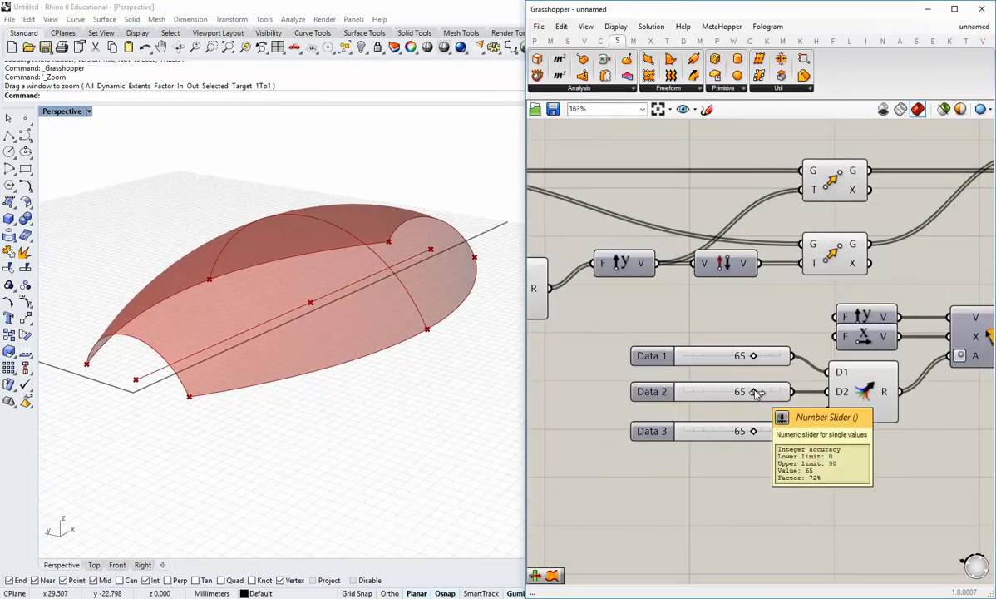
pyautogui.moveTo(757, 393); pyautogui.dragTo(722, 394)
pyautogui.moveTo(754, 356); pyautogui.dragTo(781, 357)
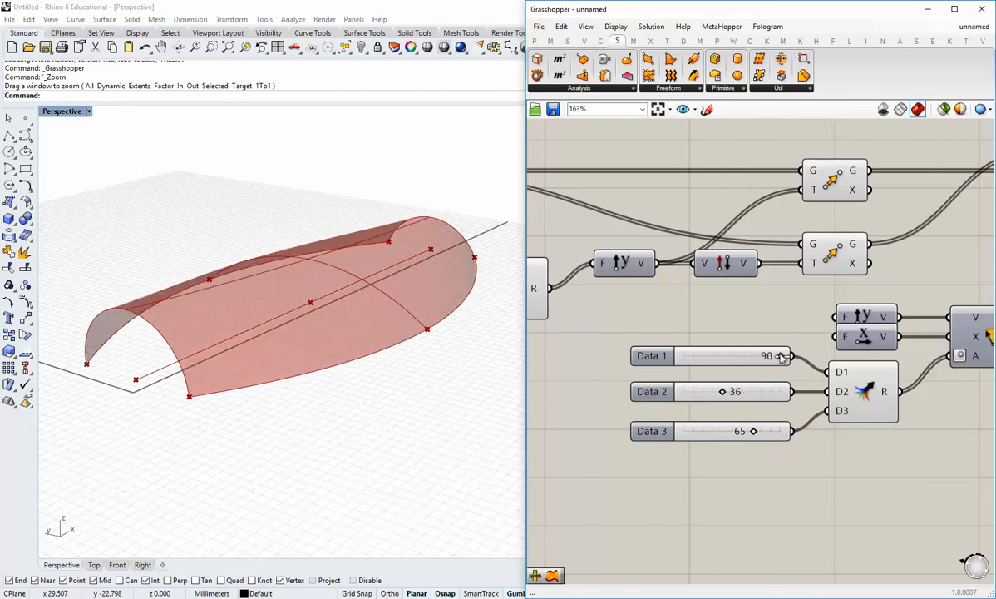
pyautogui.moveTo(753, 430); pyautogui.dragTo(782, 431)
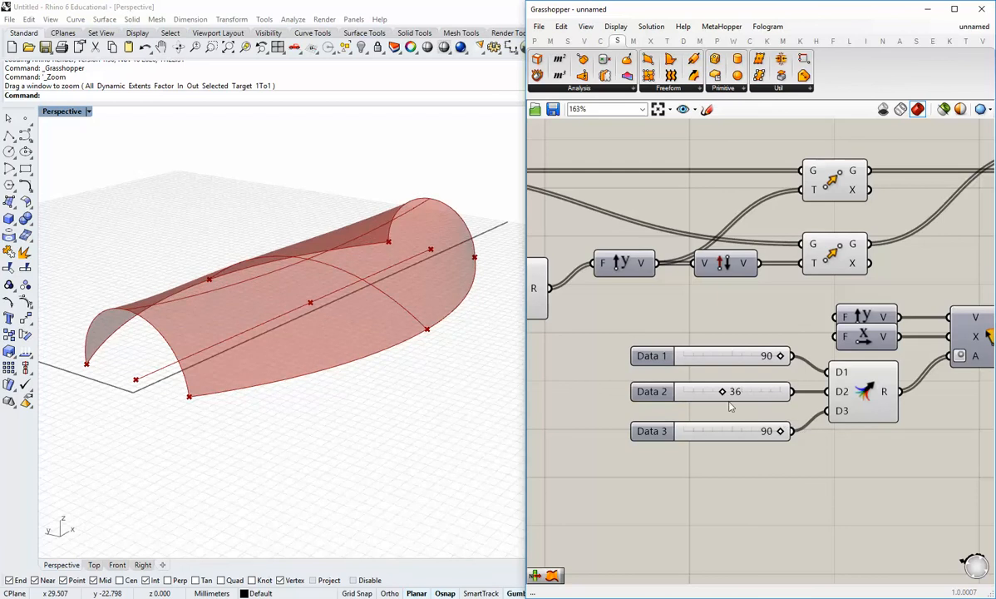
# Step: Try a lower middle angle while viewing the loft, and set the middle angle slider to 70
pyautogui.moveTo(725, 392)
pyautogui.mouseDown()
pyautogui.moveTo(695, 395)
pyautogui.moveTo(718, 391)
pyautogui.moveTo(706, 392)
pyautogui.mouseUp()
pyautogui.moveTo(374, 341); pyautogui.dragTo(420, 341, button='right')
pyautogui.moveTo(706, 394); pyautogui.dragTo(758, 396)
pyautogui.scroll(-3, 494, 416)
pyautogui.moveTo(396, 354); pyautogui.dragTo(300, 332, button='right')
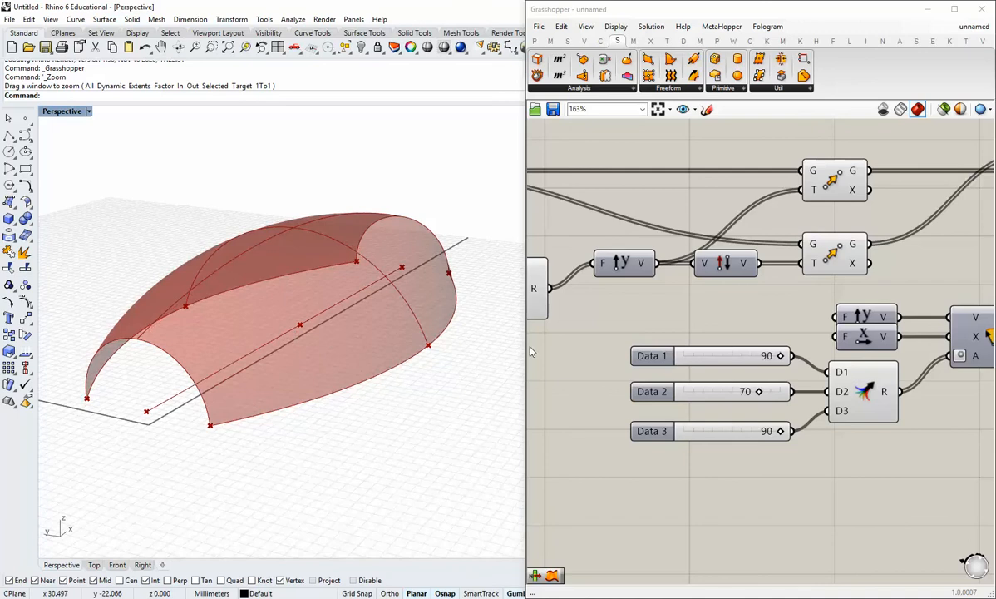
# Step: Set the first and third offset distance sliders to 8
pyautogui.scroll(-5, 698, 366)
pyautogui.scroll(4, 698, 386)
pyautogui.scroll(3, 818, 383)
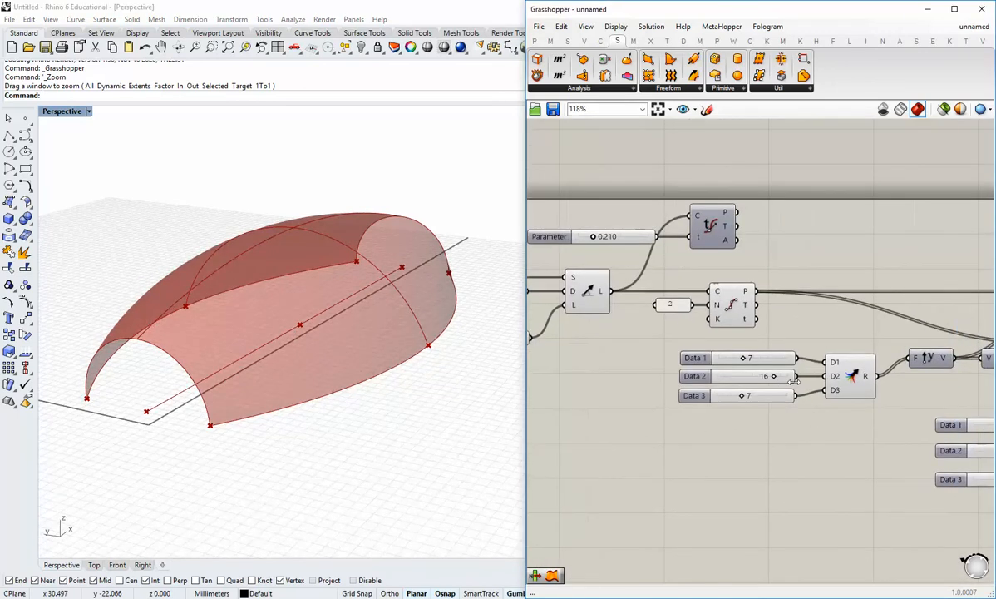
pyautogui.moveTo(704, 358); pyautogui.dragTo(675, 390)
pyautogui.moveTo(671, 338); pyautogui.dragTo(674, 338)
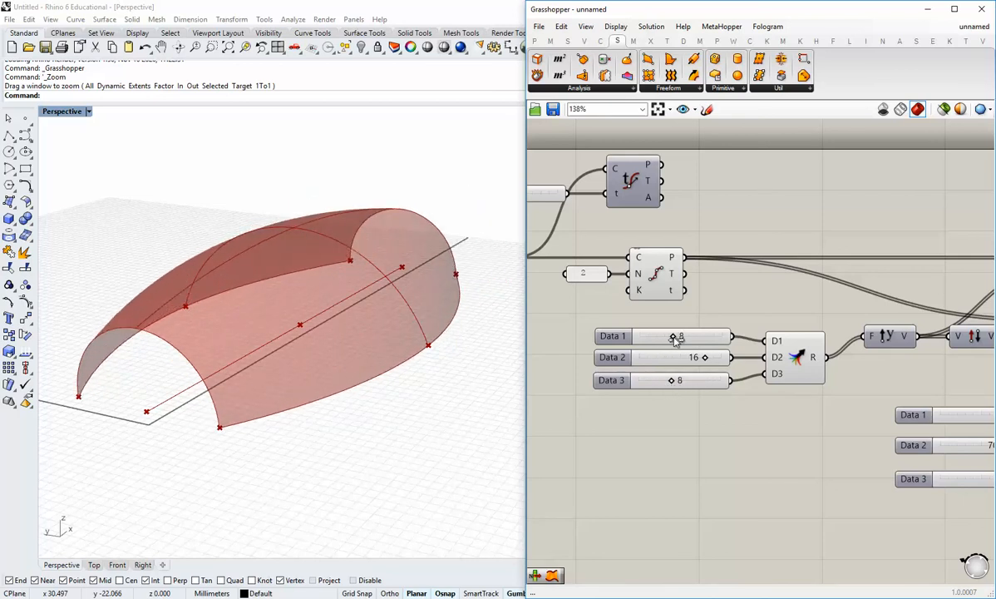
# Step: Examine the updated loft in the viewport and review the overall layout of the definition
pyautogui.moveTo(273, 285); pyautogui.dragTo(351, 344, button='right')
pyautogui.scroll(3, 324, 391)
pyautogui.scroll(-3, 324, 390)
pyautogui.scroll(-3, 683, 428)
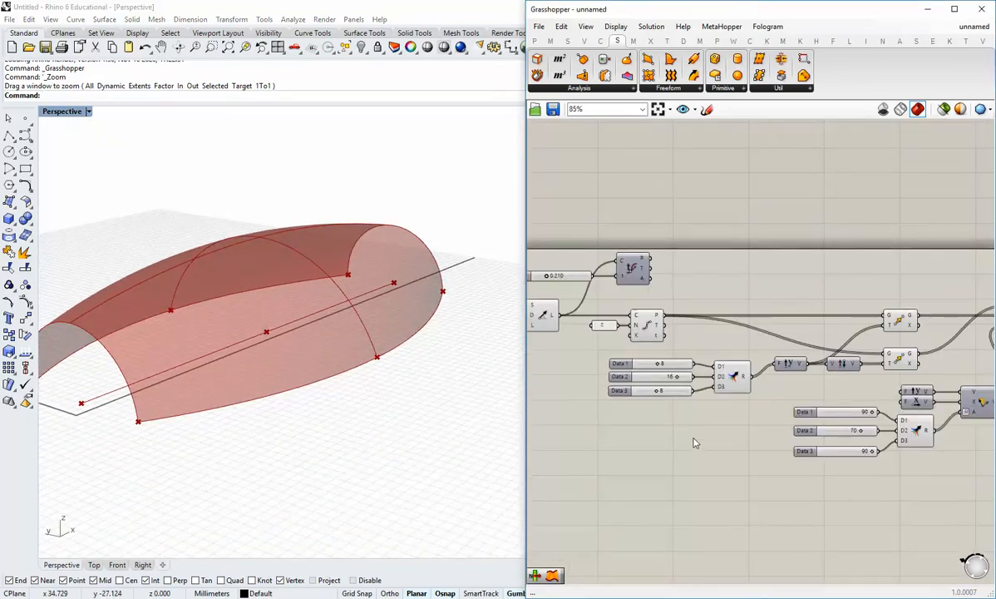
pyautogui.moveTo(695, 443); pyautogui.dragTo(658, 426, button='right')
pyautogui.moveTo(523, 327); pyautogui.dragTo(510, 327)
pyautogui.moveTo(635, 429); pyautogui.dragTo(655, 433, button='right')
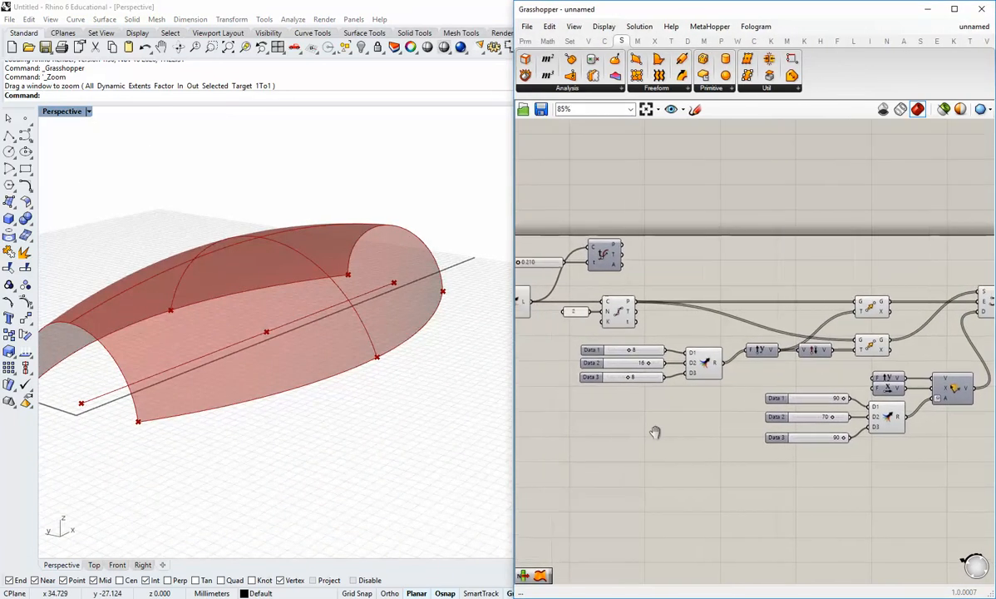
pyautogui.scroll(-1, 652, 441)
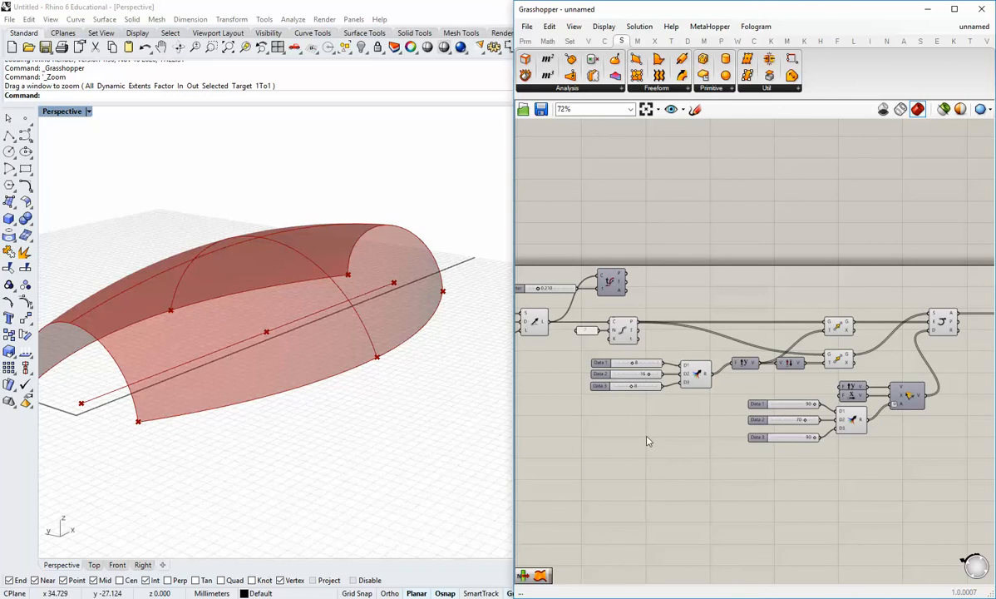
# Step: Stack the three offset distance sliders evenly beside their Merge component
pyautogui.scroll(2, 652, 366)
pyautogui.click(646, 368)
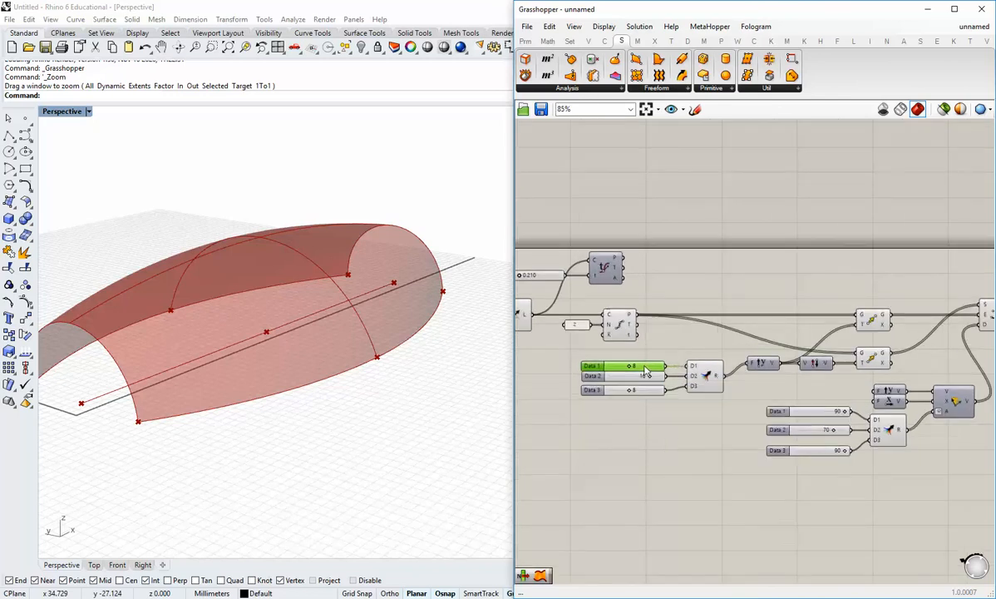
pyautogui.moveTo(649, 388); pyautogui.dragTo(648, 384)
pyautogui.click(684, 415)
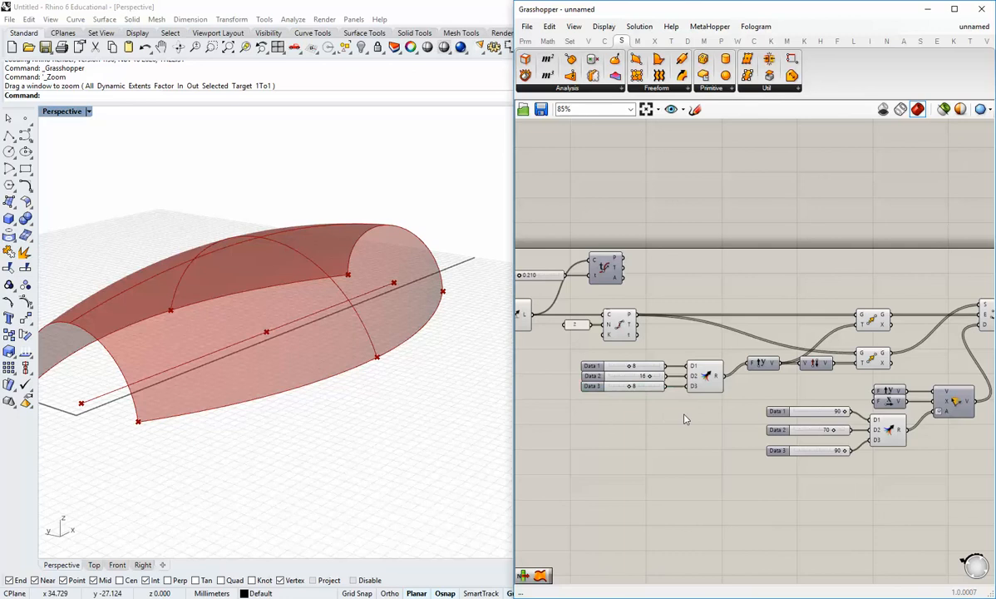
# Step: Align the three angle sliders in a compact stack beside their Merge component
pyautogui.scroll(1, 683, 419)
pyautogui.scroll(1, 752, 401)
pyautogui.click(803, 411)
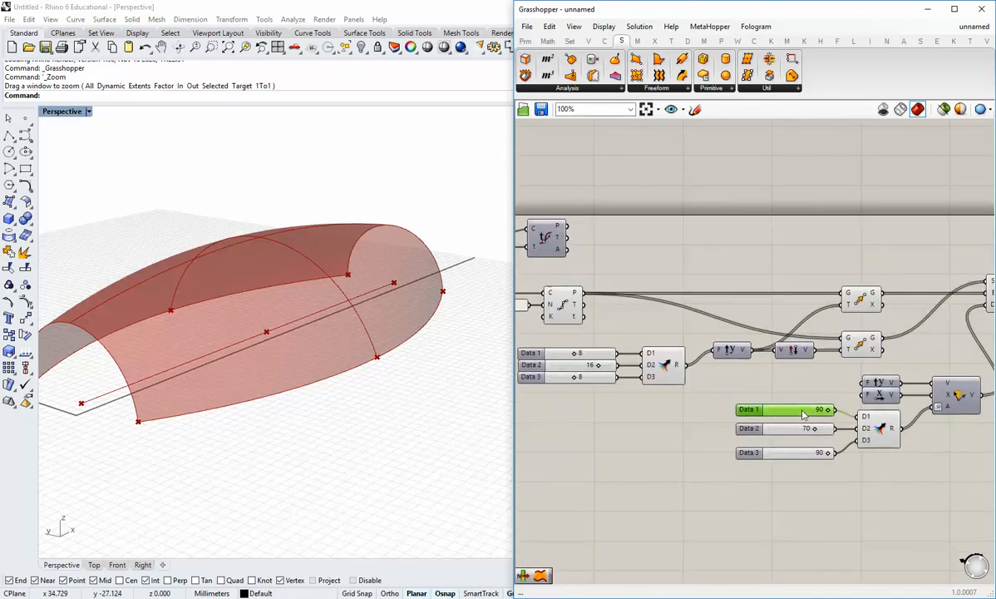
pyautogui.moveTo(803, 410); pyautogui.dragTo(803, 418)
pyautogui.moveTo(796, 456); pyautogui.dragTo(776, 407)
pyautogui.click(790, 404)
pyautogui.click(816, 452)
# Step: Examine the lofted surface from different angles together with the arc and loft components of the definition
pyautogui.scroll(-2, 893, 462)
pyautogui.moveTo(892, 463); pyautogui.dragTo(785, 462, button='right')
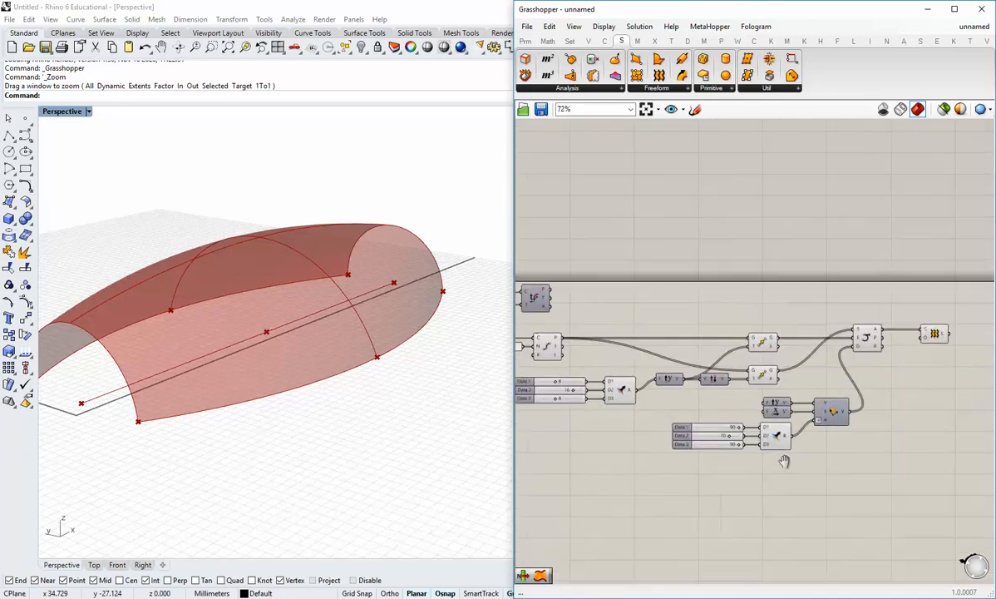
pyautogui.scroll(2, 869, 327)
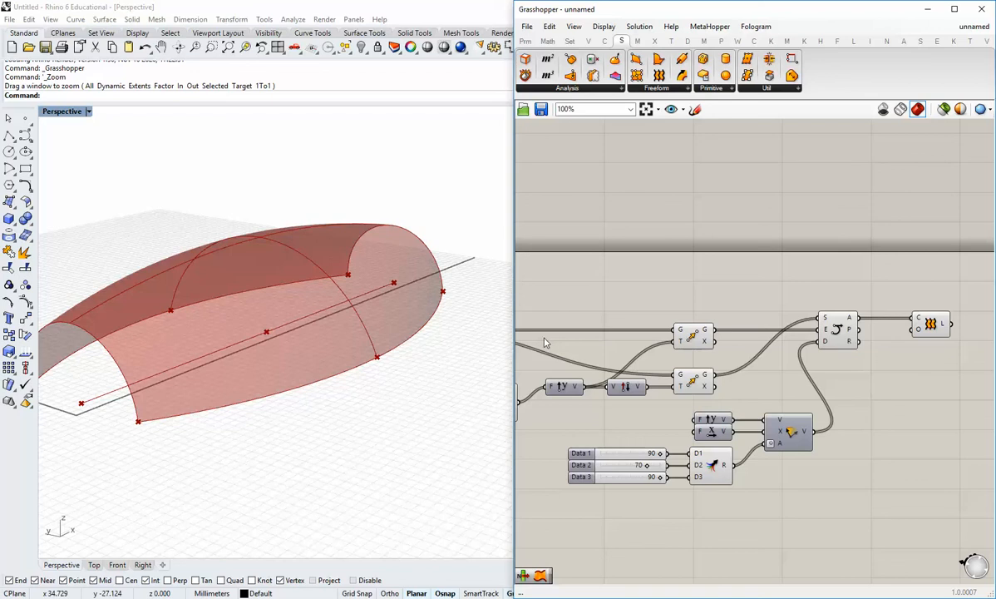
pyautogui.scroll(-2, 246, 311)
pyautogui.moveTo(306, 344); pyautogui.dragTo(345, 363, button='right')
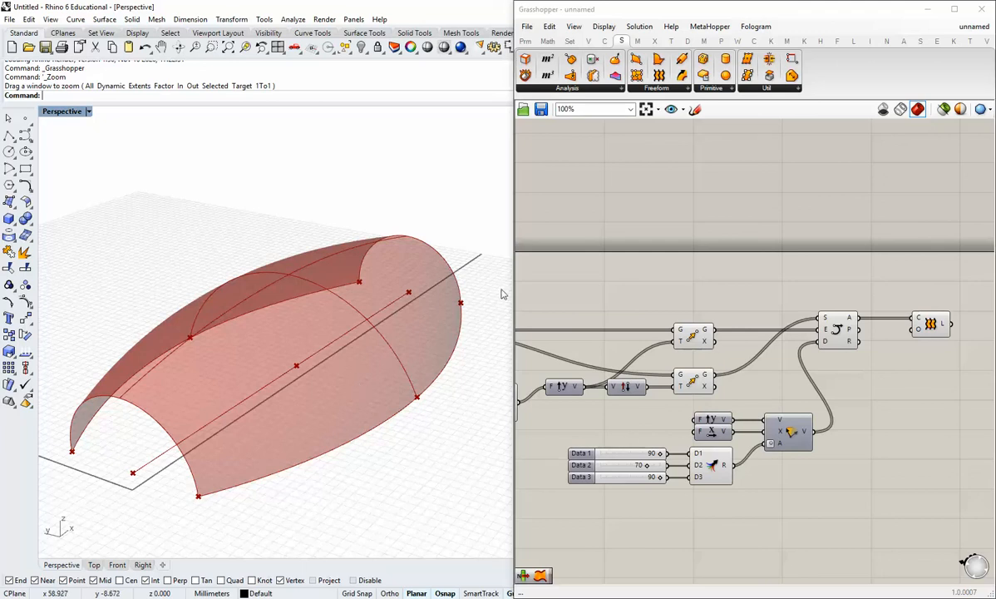
pyautogui.moveTo(509, 287); pyautogui.dragTo(526, 287)
pyautogui.scroll(-3, 416, 358)
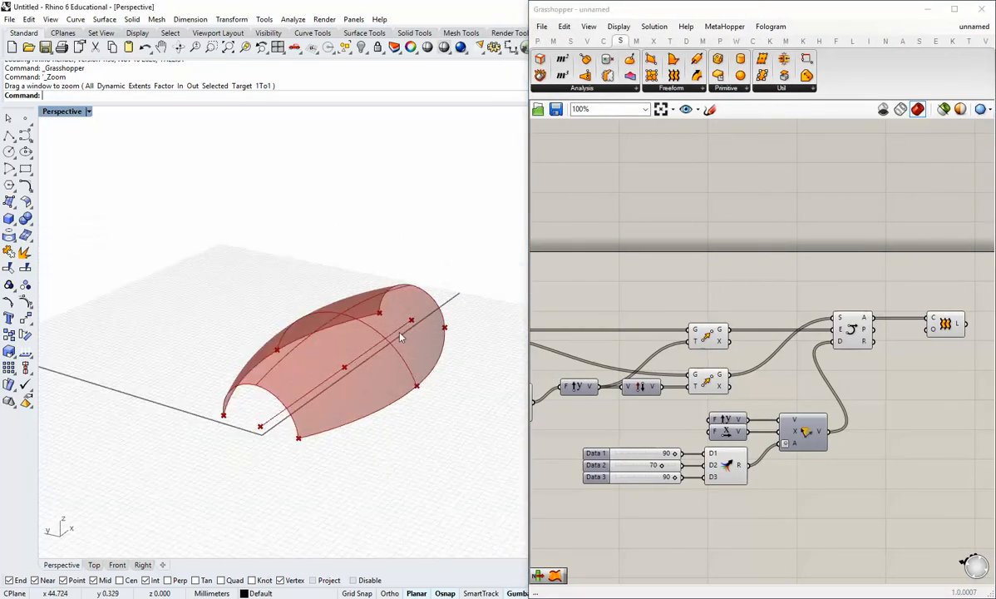
pyautogui.moveTo(400, 350); pyautogui.dragTo(465, 349, button='right')
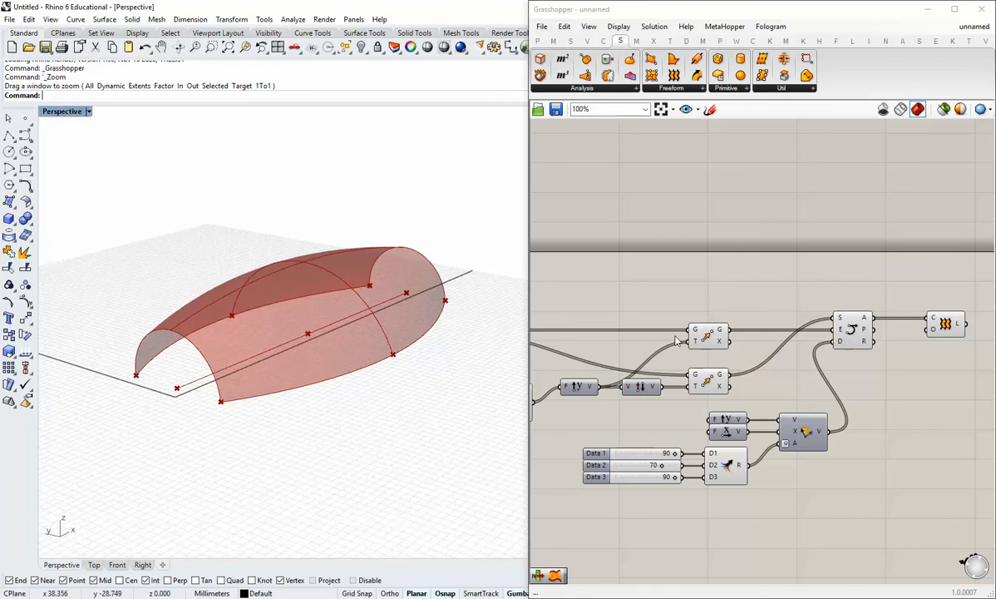
pyautogui.moveTo(612, 342); pyautogui.dragTo(691, 351, button='right')
pyautogui.scroll(-3, 647, 341)
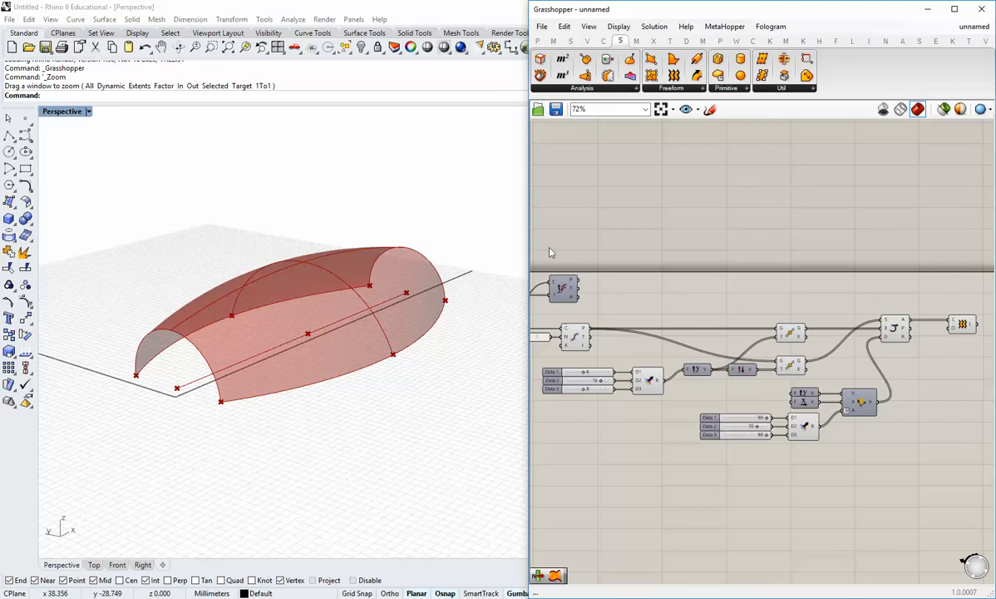
# Step: Widen the Grasshopper window beside the Rhino viewport so that more of the definition fits on the canvas
pyautogui.moveTo(529, 250); pyautogui.dragTo(474, 250)
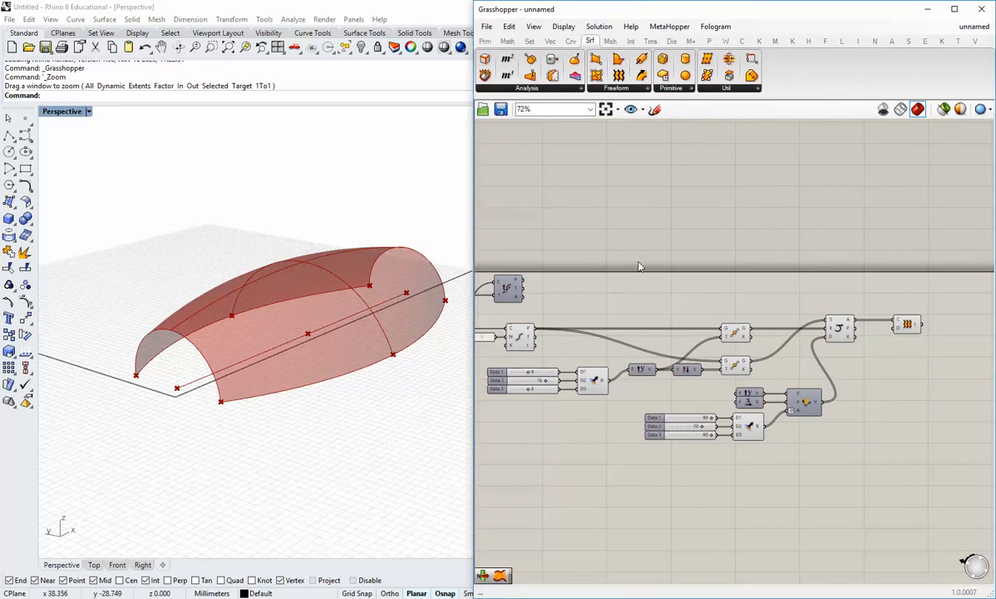
pyautogui.click(907, 326)
pyautogui.click(907, 374)
pyautogui.scroll(-2, 930, 373)
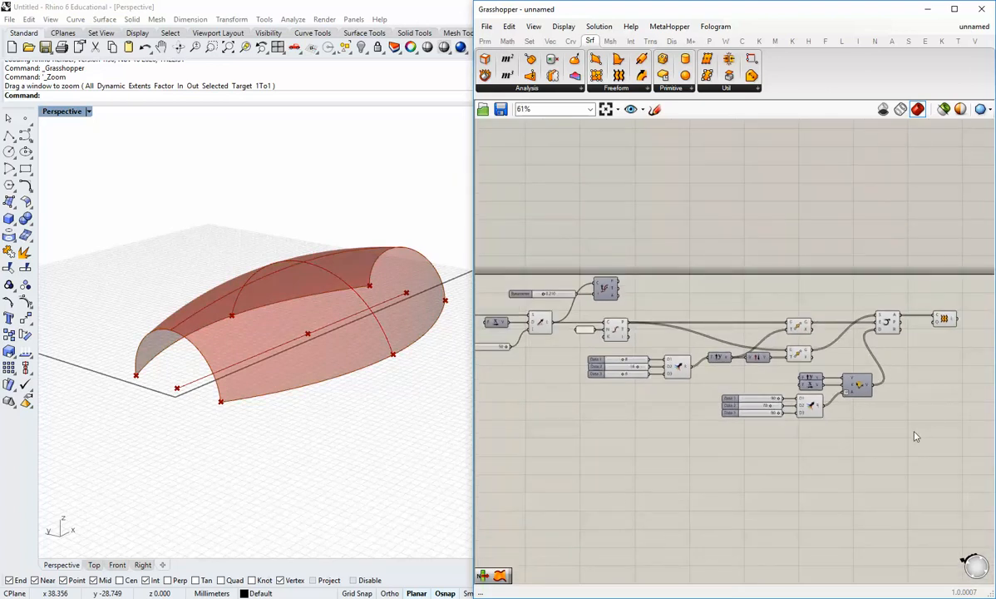
pyautogui.moveTo(914, 431); pyautogui.dragTo(531, 271)
pyautogui.click(665, 237)
# Step: Set the panel feeding the X and Y coordinates of the line's start point to 4
pyautogui.scroll(4, 628, 379)
pyautogui.scroll(2, 641, 386)
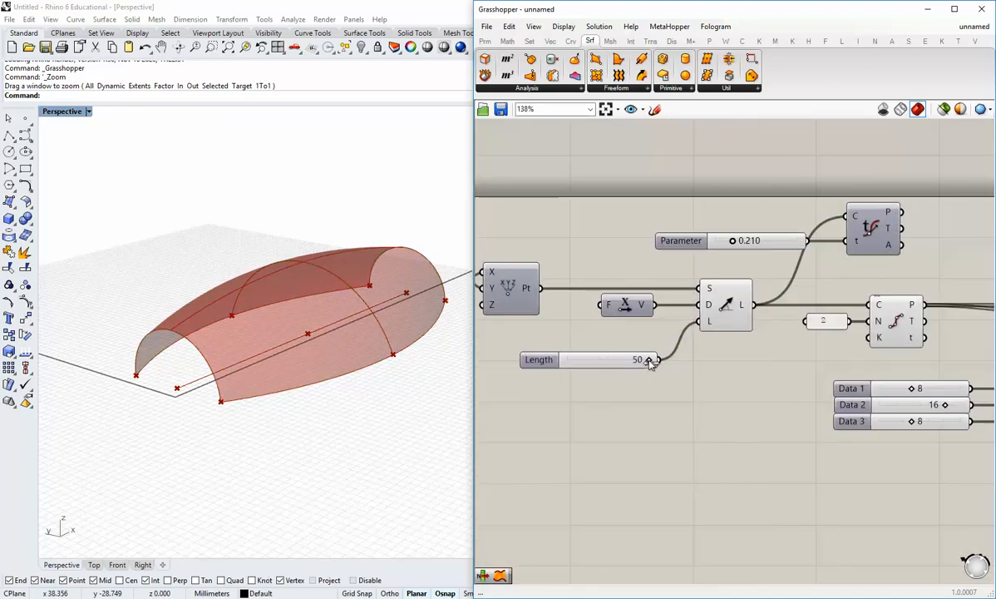
pyautogui.moveTo(648, 359)
pyautogui.mouseDown()
pyautogui.moveTo(597, 358)
pyautogui.moveTo(612, 368)
pyautogui.moveTo(660, 363)
pyautogui.mouseUp()
pyautogui.scroll(2, 716, 423)
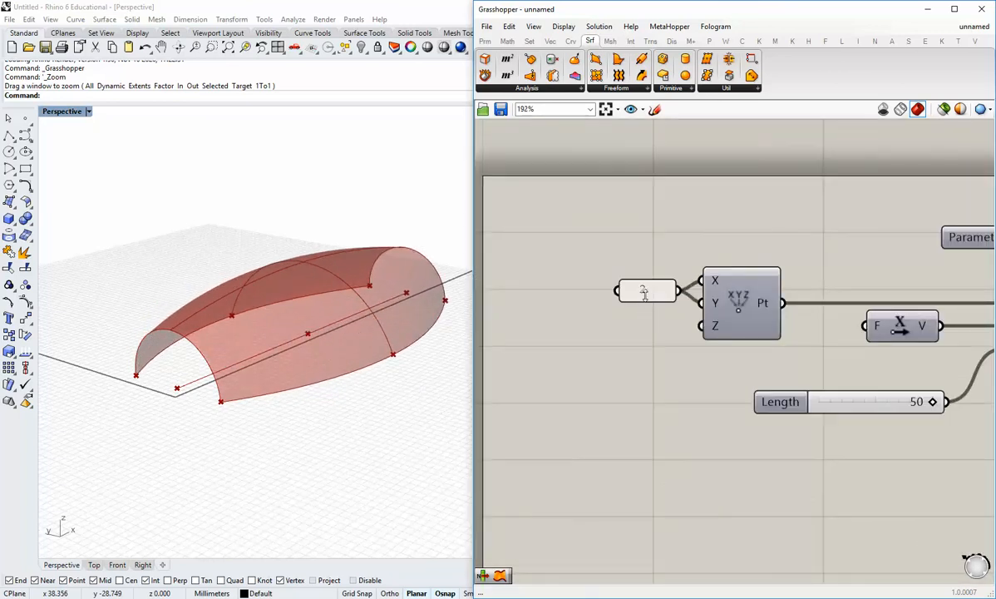
pyautogui.doubleClick(647, 289)
pyautogui.write('4')
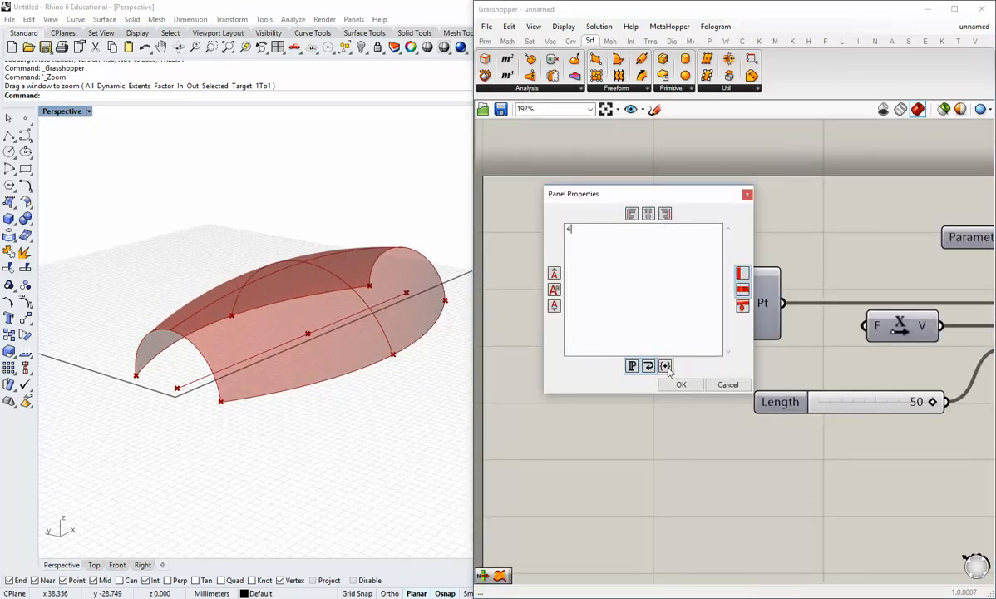
pyautogui.click(679, 385)
pyautogui.moveTo(677, 389); pyautogui.dragTo(549, 327, button='right')
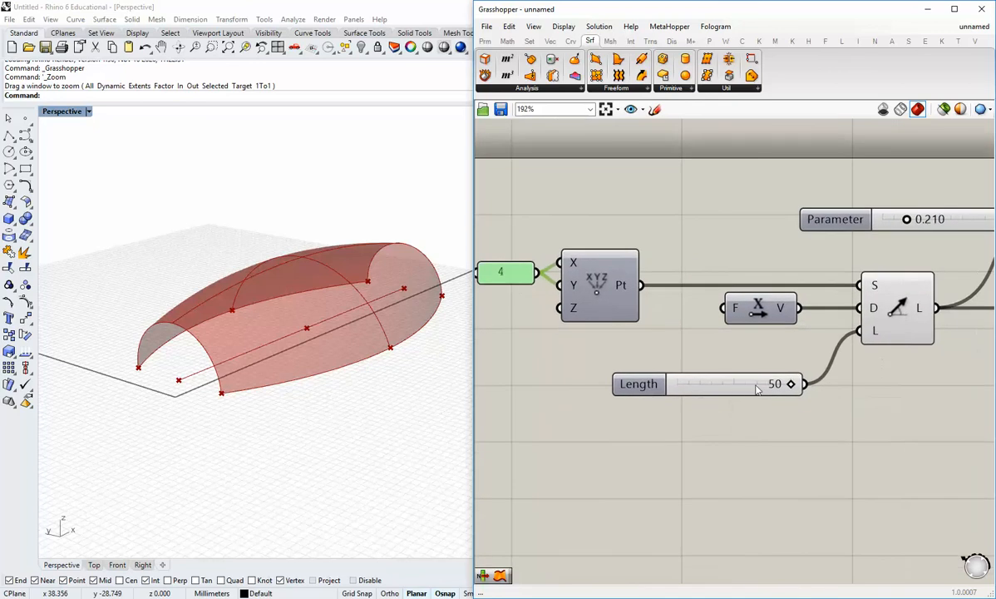
# Step: Set the first offset distance slider to 9
pyautogui.moveTo(791, 384)
pyautogui.mouseDown()
pyautogui.moveTo(748, 391)
pyautogui.moveTo(792, 389)
pyautogui.mouseUp()
pyautogui.scroll(-2, 832, 391)
pyautogui.moveTo(887, 405); pyautogui.dragTo(529, 337, button='right')
pyautogui.moveTo(527, 349)
pyautogui.mouseDown()
pyautogui.moveTo(549, 350)
pyautogui.moveTo(531, 352)
pyautogui.mouseUp()
# Step: Set the middle angle slider to 80
pyautogui.moveTo(611, 443); pyautogui.dragTo(420, 389, button='right')
pyautogui.scroll(1, 526, 417)
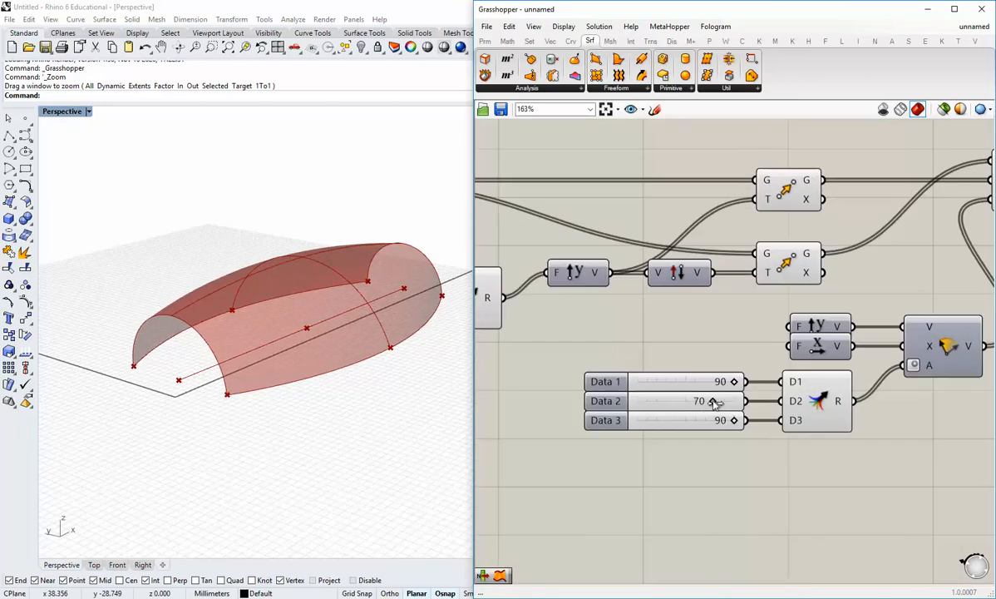
pyautogui.moveTo(713, 402)
pyautogui.mouseDown()
pyautogui.moveTo(678, 402)
pyautogui.moveTo(734, 403)
pyautogui.moveTo(662, 403)
pyautogui.moveTo(726, 406)
pyautogui.mouseUp()
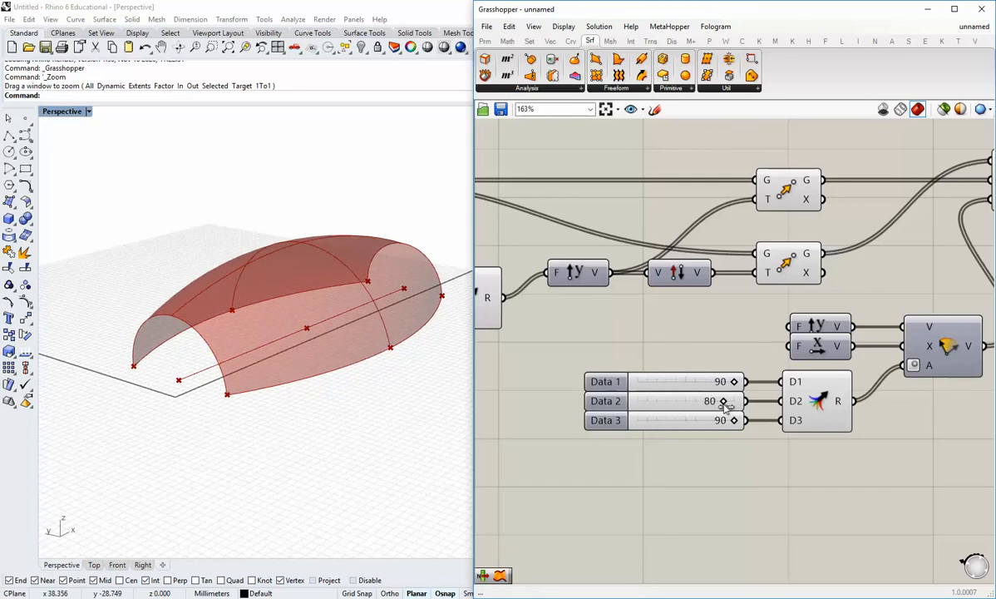
pyautogui.scroll(-3, 703, 395)
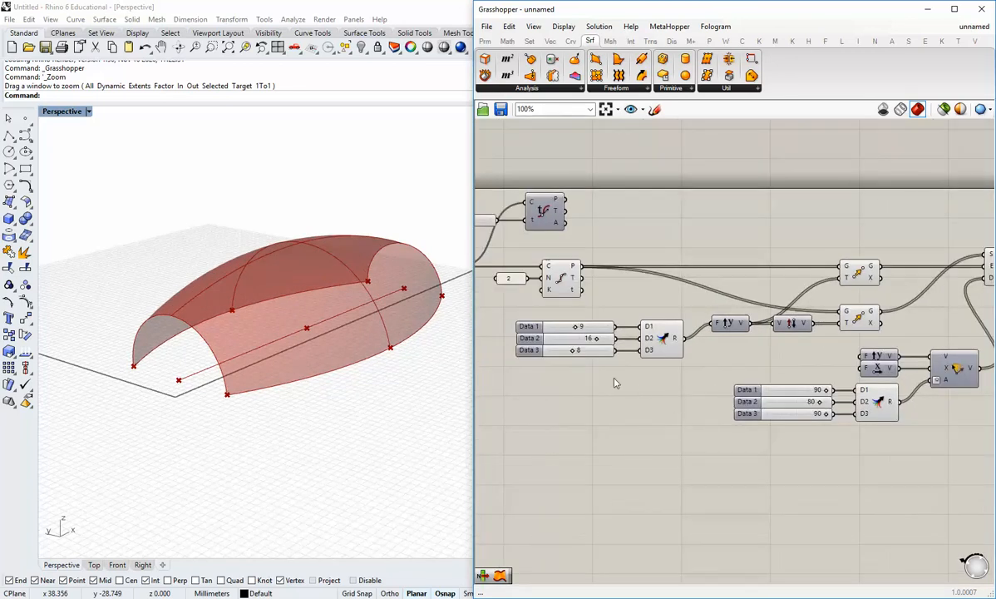
# Step: Move the Length slider closer beneath the line component on the canvas
pyautogui.scroll(-1, 616, 383)
pyautogui.moveTo(615, 382); pyautogui.dragTo(696, 380, button='right')
pyautogui.scroll(2, 537, 350)
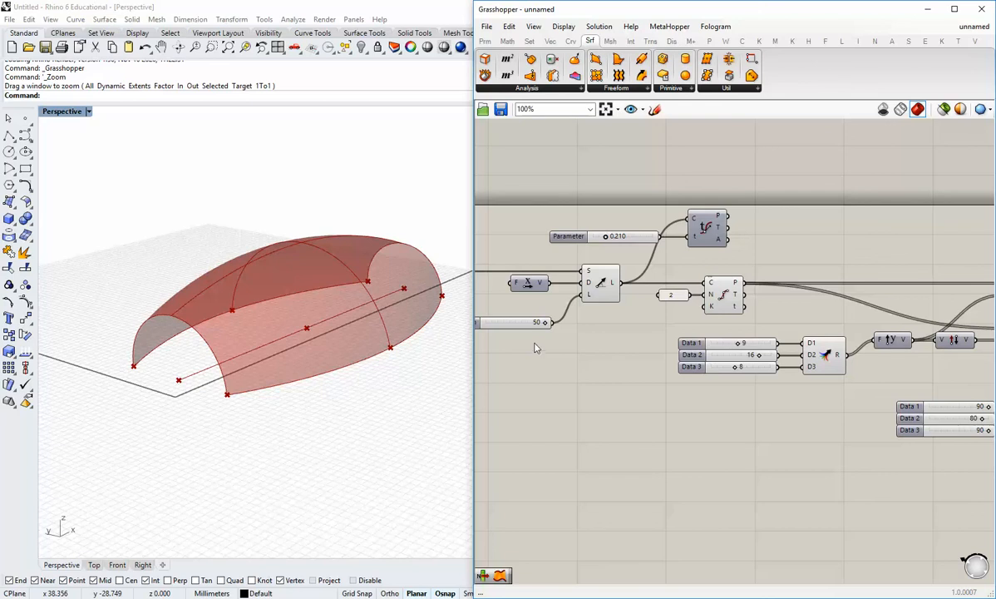
pyautogui.moveTo(503, 323); pyautogui.dragTo(536, 337)
pyautogui.click(585, 374)
pyautogui.scroll(2, 565, 356)
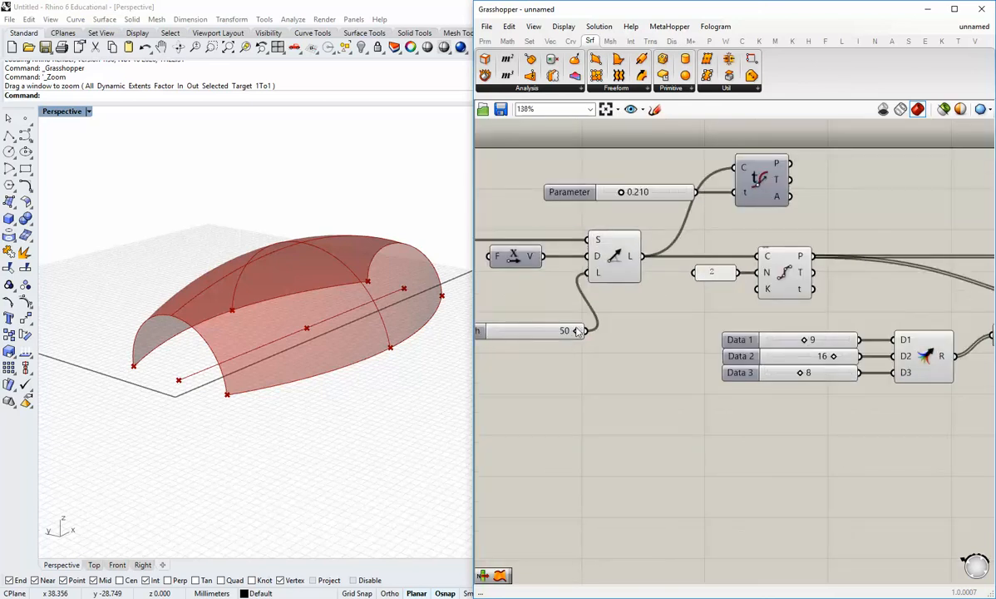
# Step: Try a line length of 35, shift the Parameter slider away from its curve evaluation component, and set the length back to 50
pyautogui.moveTo(575, 331); pyautogui.dragTo(552, 331)
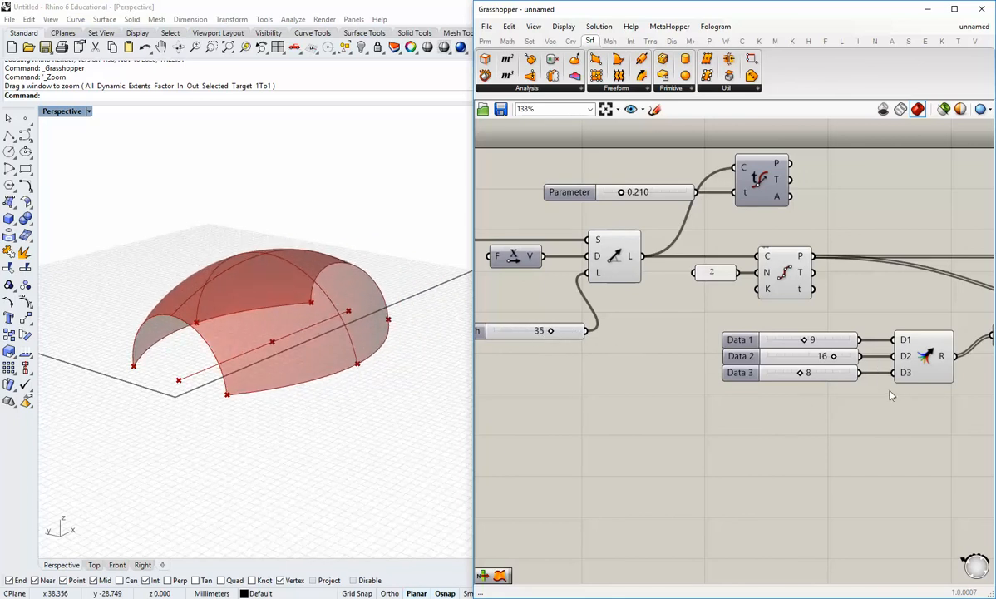
pyautogui.moveTo(626, 187); pyautogui.dragTo(609, 188)
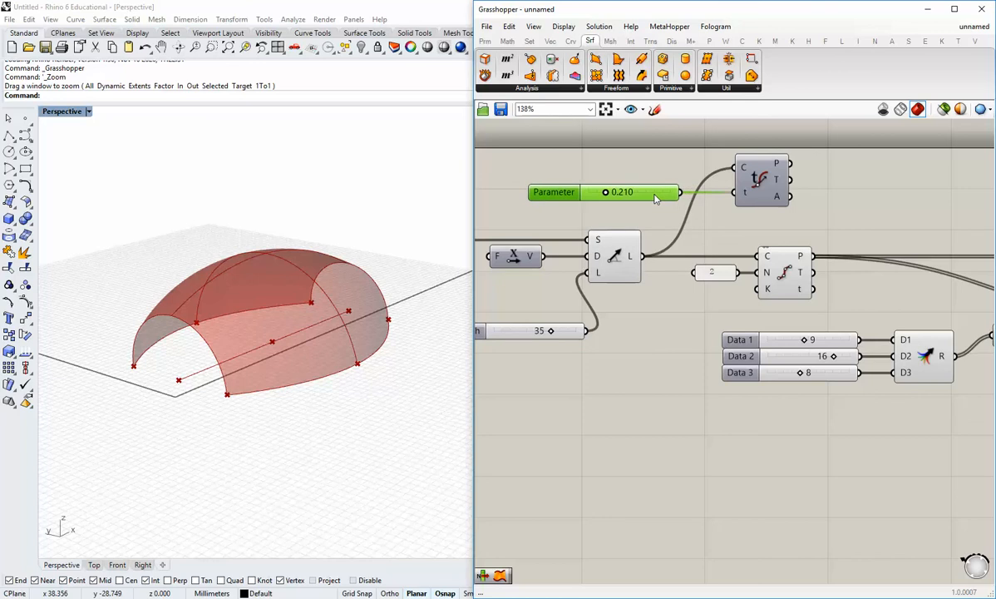
pyautogui.click(671, 322)
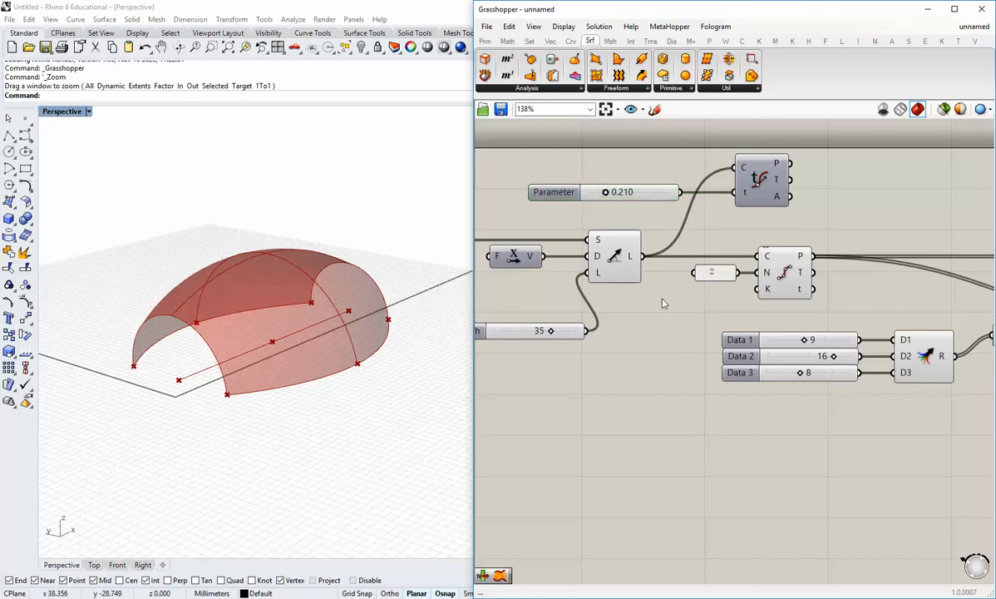
pyautogui.moveTo(550, 331); pyautogui.dragTo(575, 332)
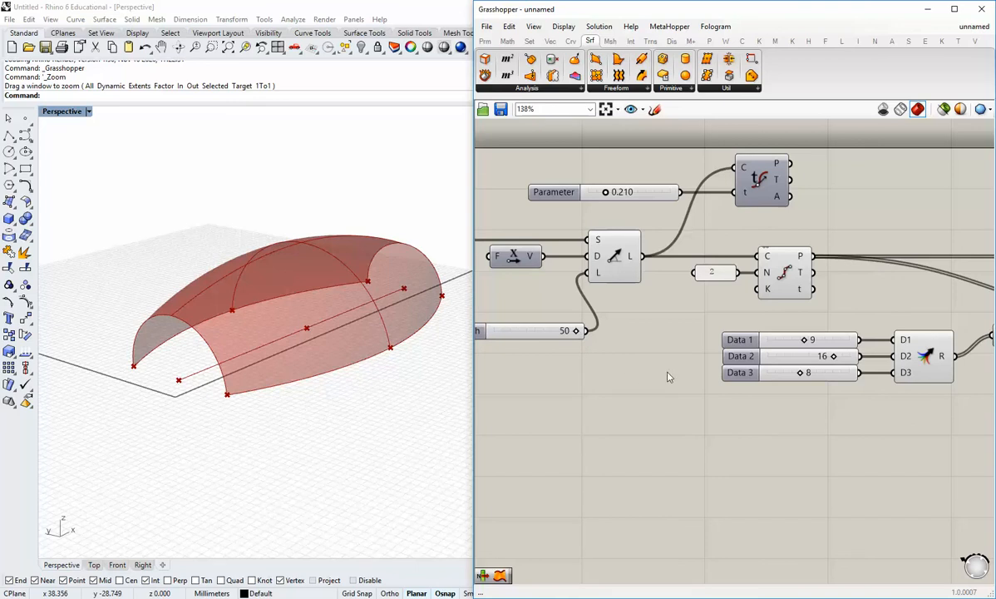
# Step: Nudge the Length slider slightly away from the line component to tidy its connection
pyautogui.scroll(-2, 667, 378)
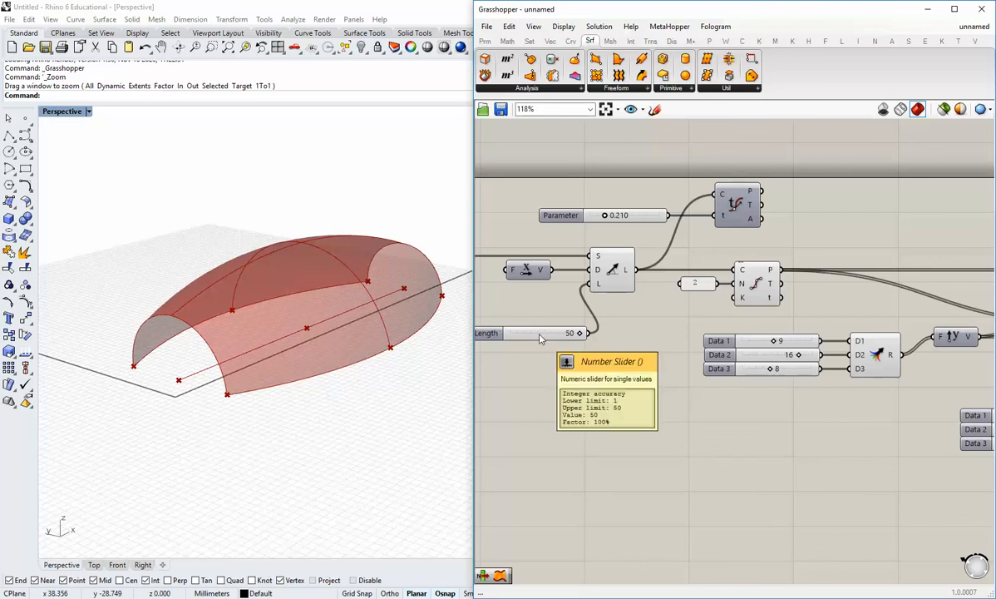
pyautogui.moveTo(553, 332); pyautogui.dragTo(549, 333)
pyautogui.scroll(-2, 569, 357)
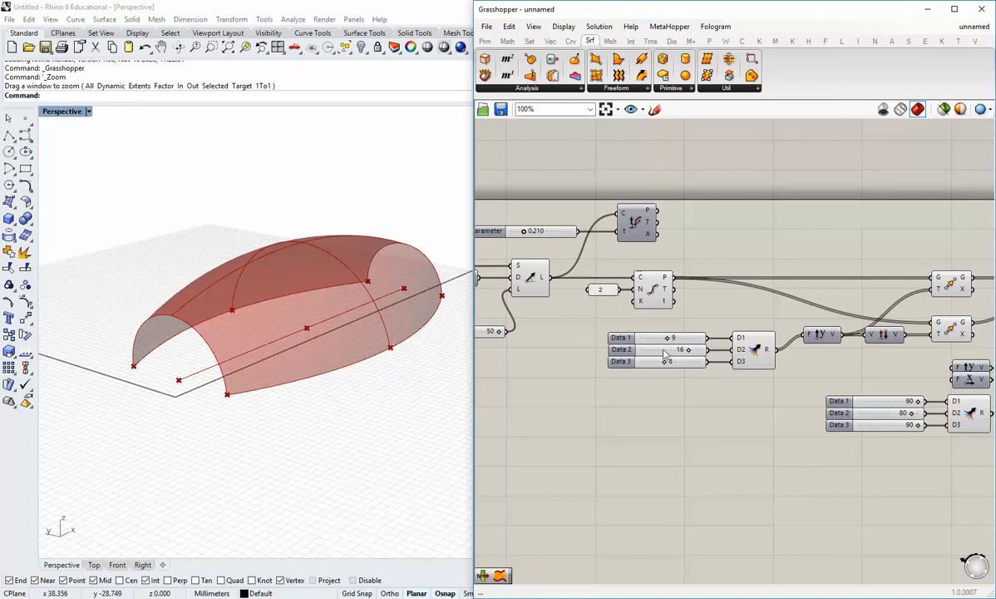
# Step: Review the finished definition from the line division and offset sliders through the arcs to the loft
pyautogui.moveTo(666, 348)
pyautogui.moveTo(732, 369); pyautogui.dragTo(647, 366, button='right')
pyautogui.scroll(-2, 651, 330)
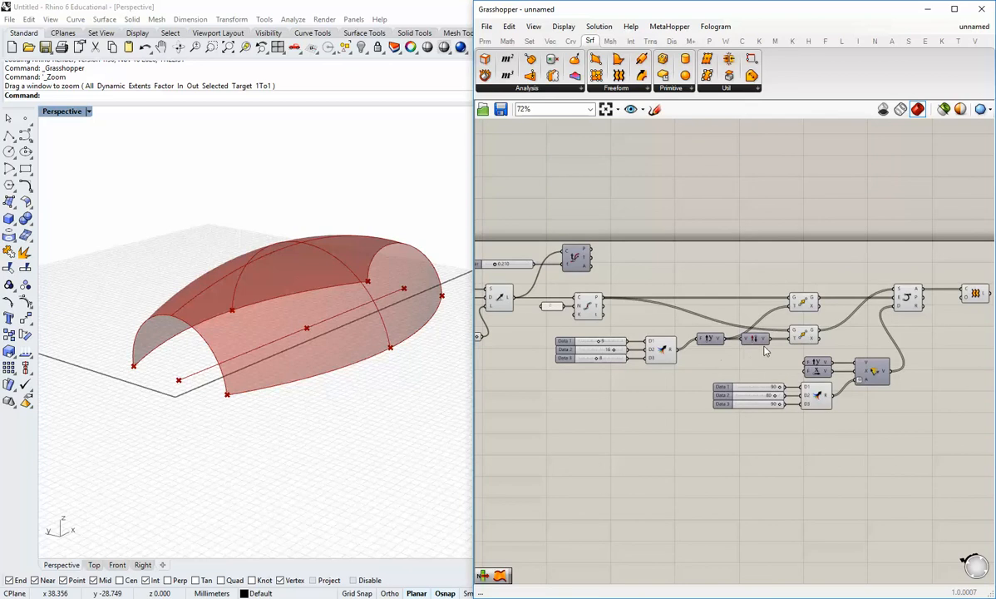
pyautogui.moveTo(842, 341); pyautogui.dragTo(732, 344, button='right')
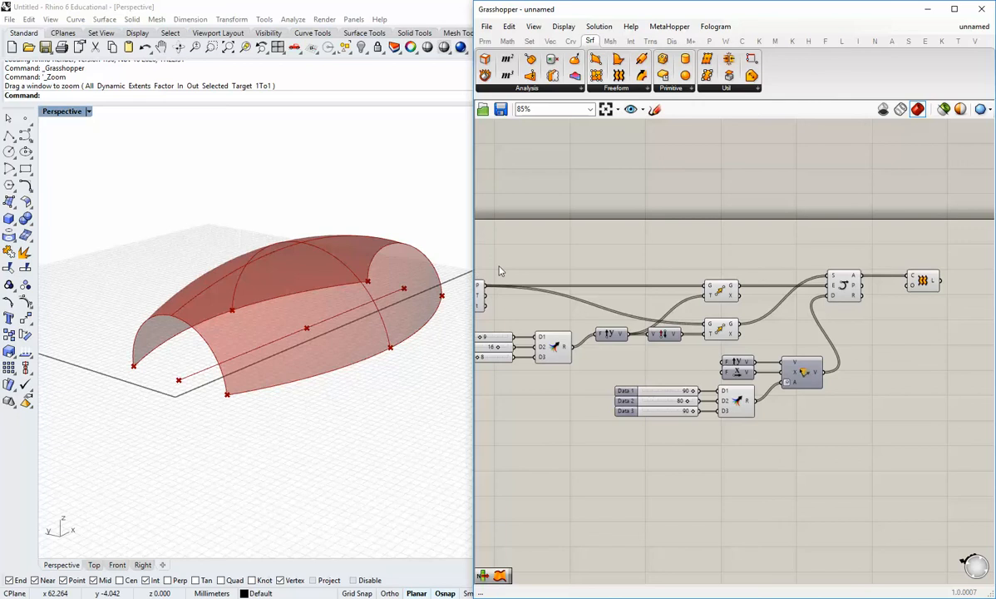
pyautogui.moveTo(552, 262); pyautogui.dragTo(633, 271, button='right')
pyautogui.moveTo(612, 319); pyautogui.dragTo(680, 324, button='right')
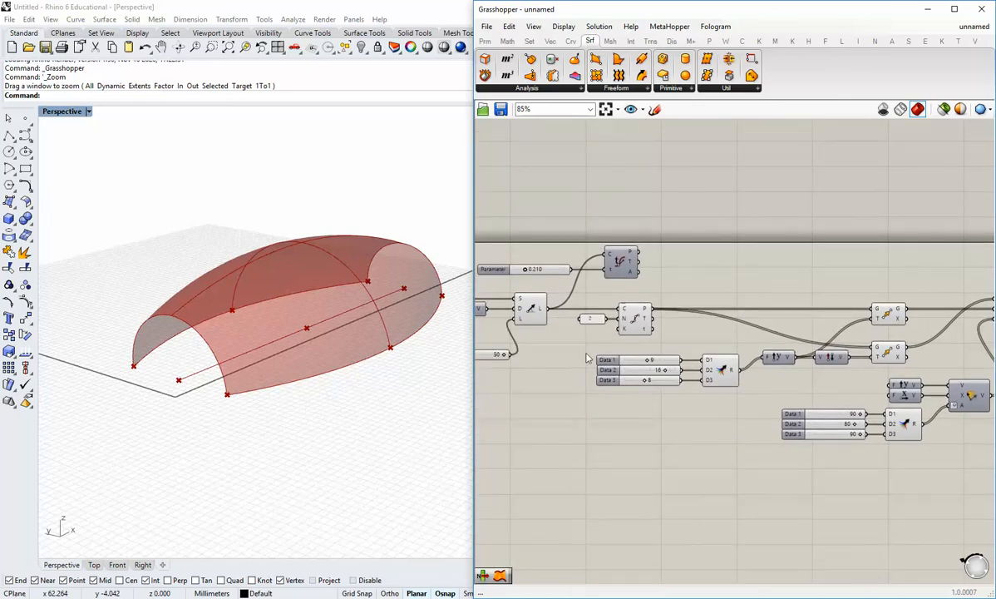
pyautogui.scroll(1, 688, 379)
pyautogui.moveTo(689, 412); pyautogui.dragTo(579, 429, button='right')
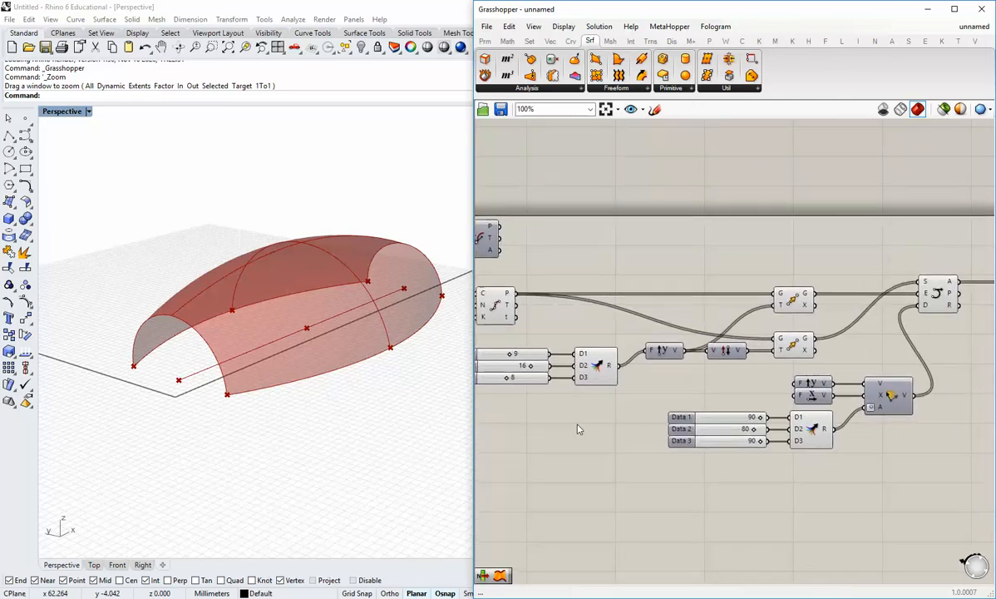
pyautogui.scroll(-1, 580, 429)
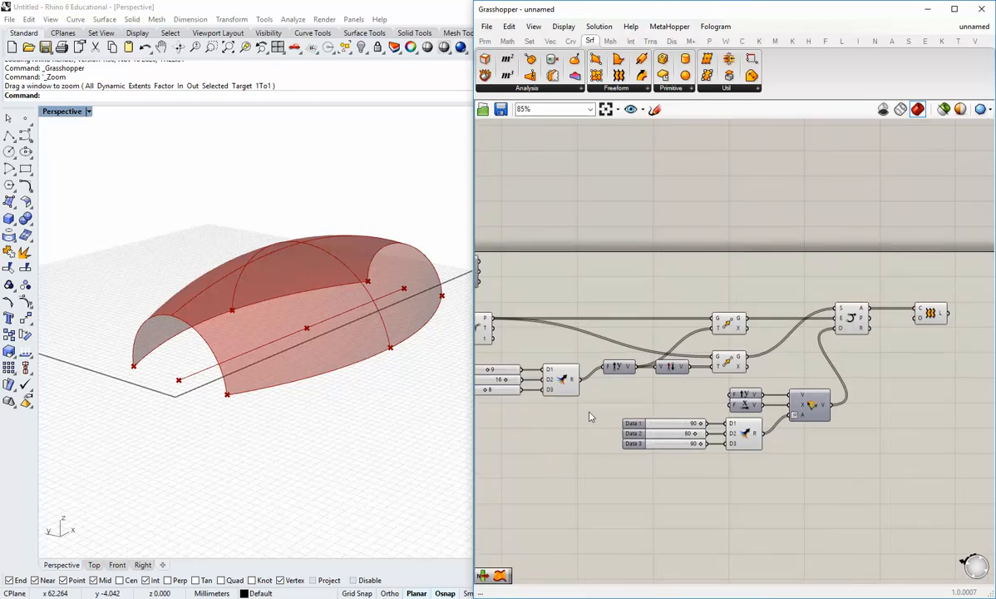